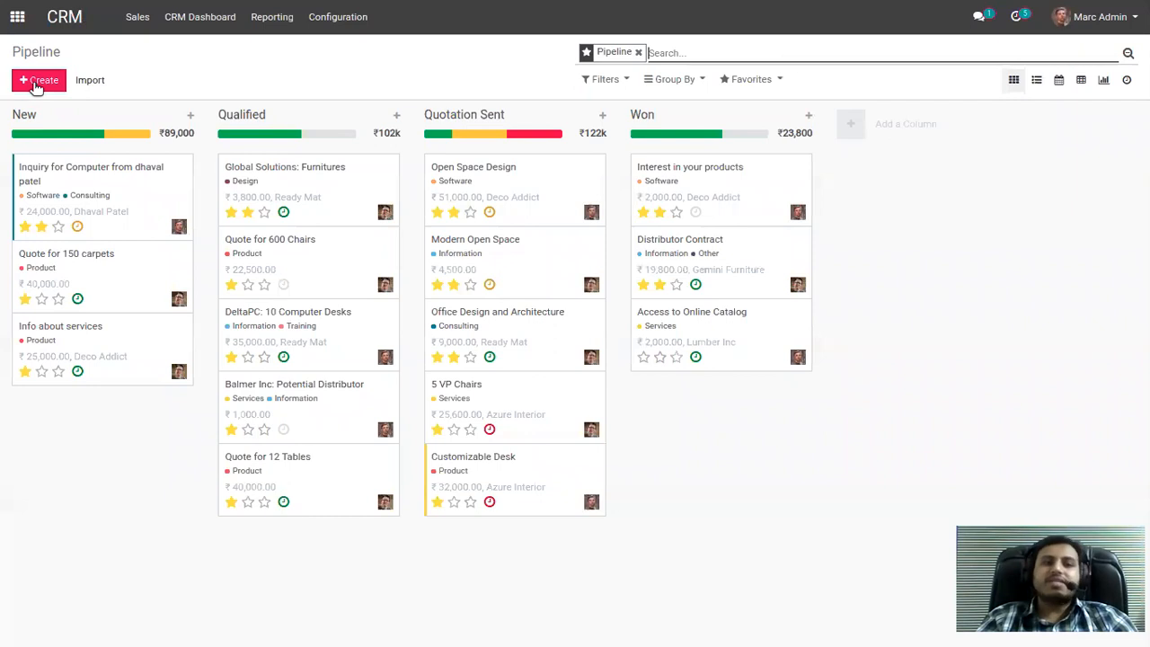
Step: Open the computer inquiry opportunity in the New stage for editing and review its title, expected revenue and customer choices
left_click(87, 187)
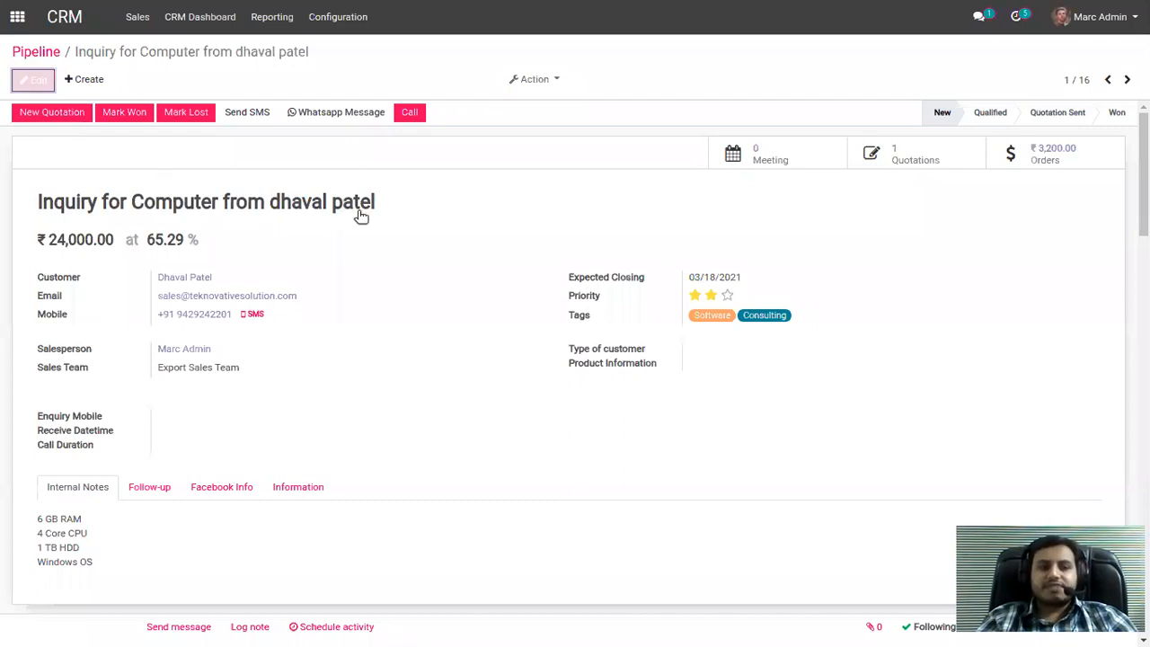
key("alt+a")
left_click_drag(382, 218, 9, 213)
left_click(56, 219)
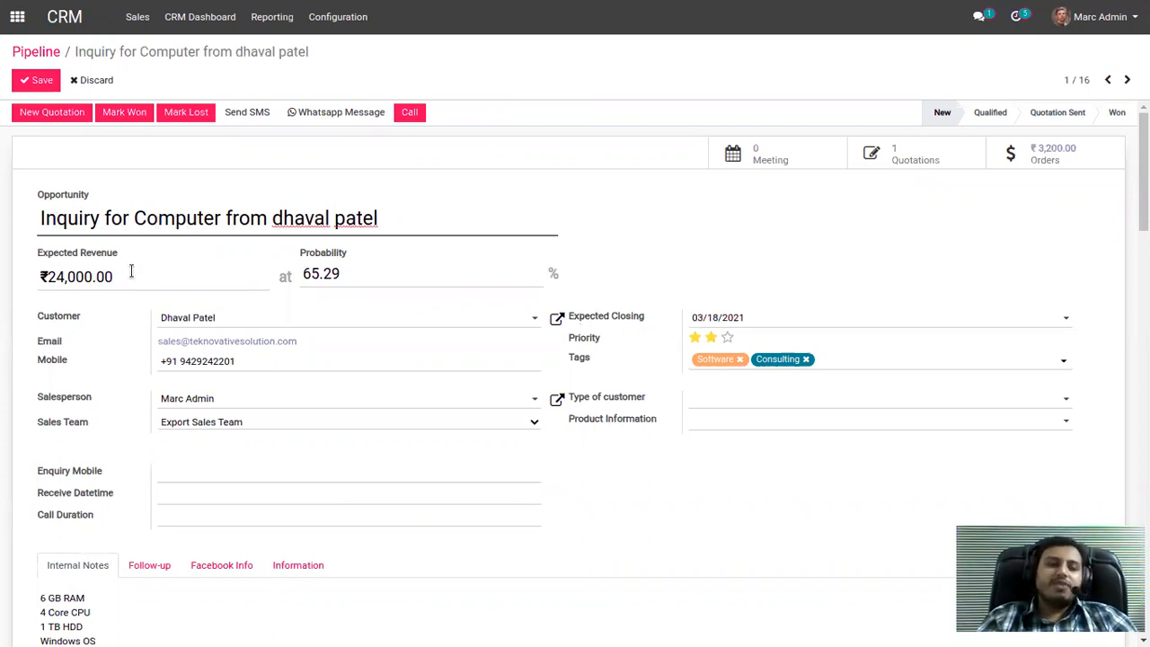
left_click_drag(131, 270, 49, 274)
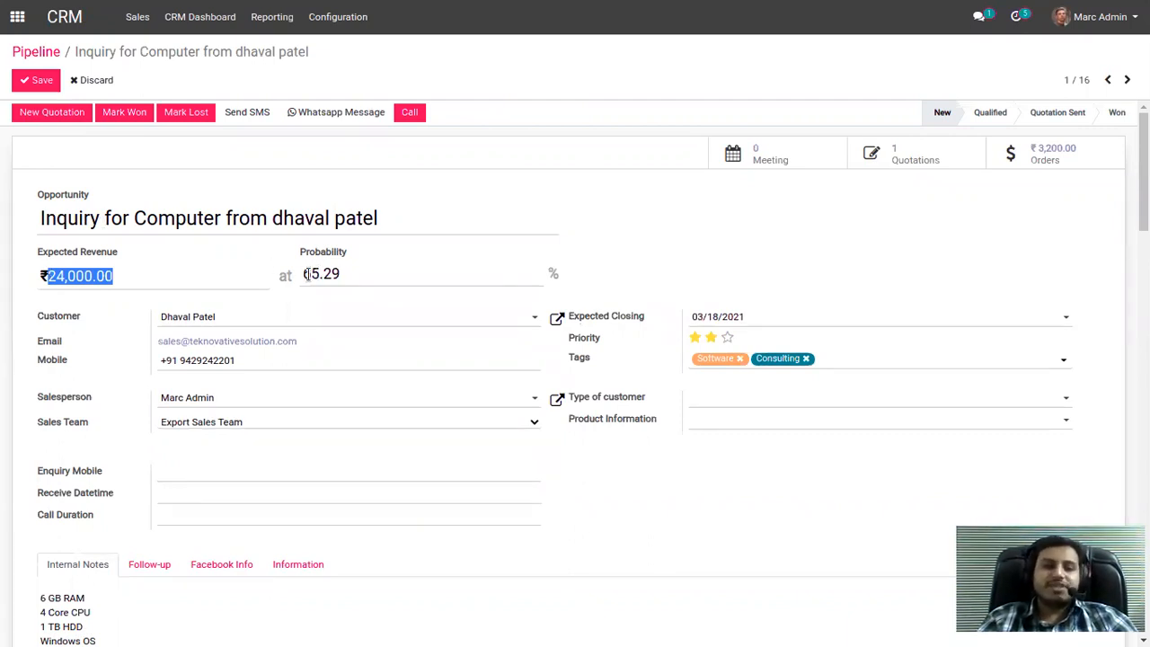
left_click(252, 327)
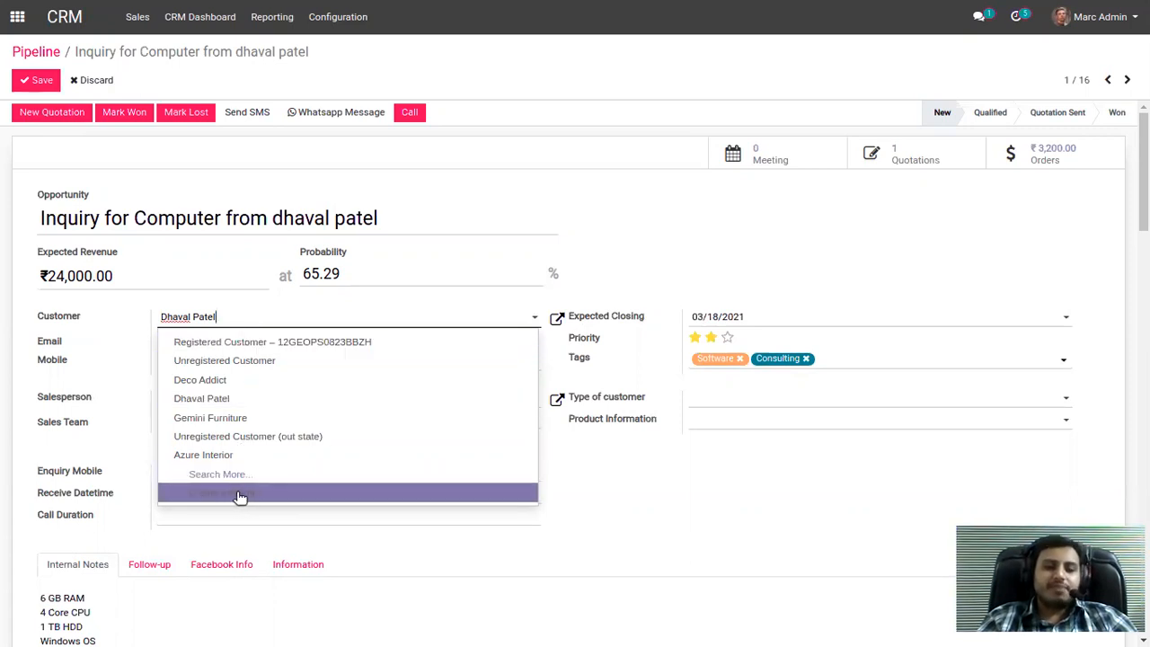
left_click(254, 320)
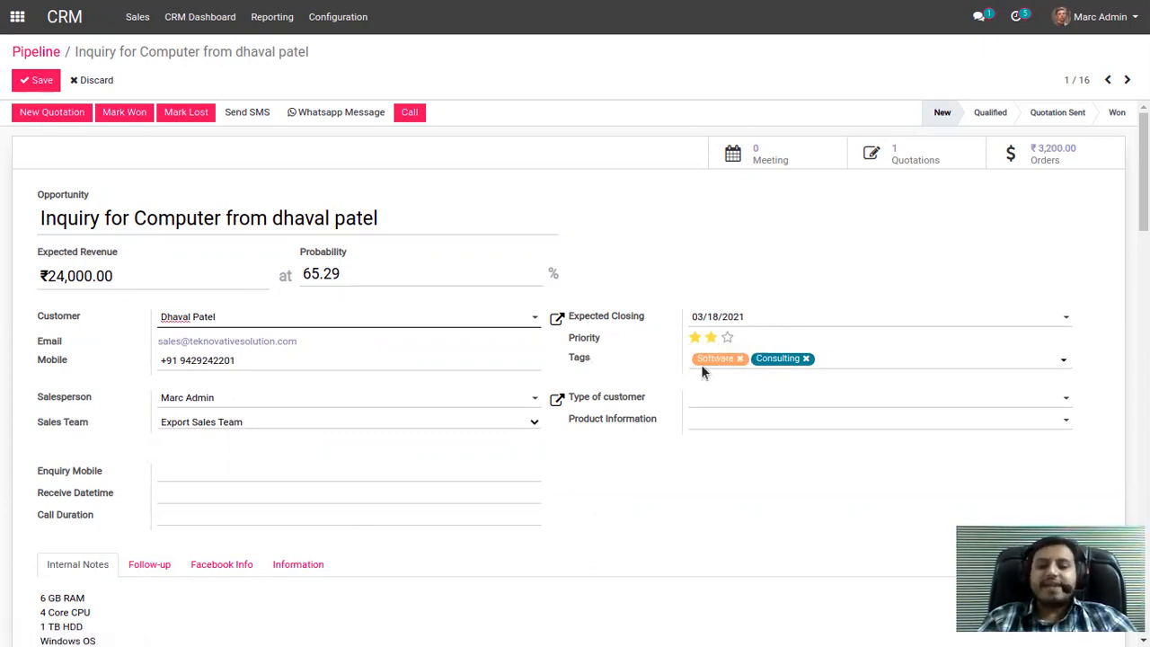
Step: Check the available options for the opportunity's tags, type of customer and product information
left_click(834, 363)
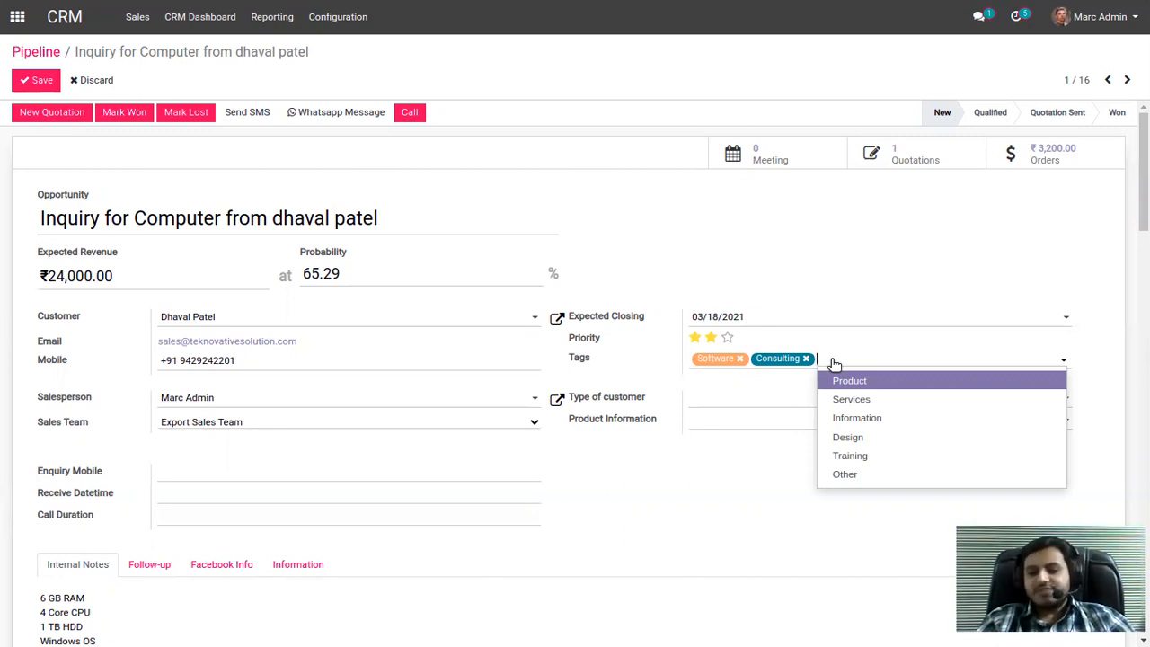
left_click(833, 363)
left_click(813, 406)
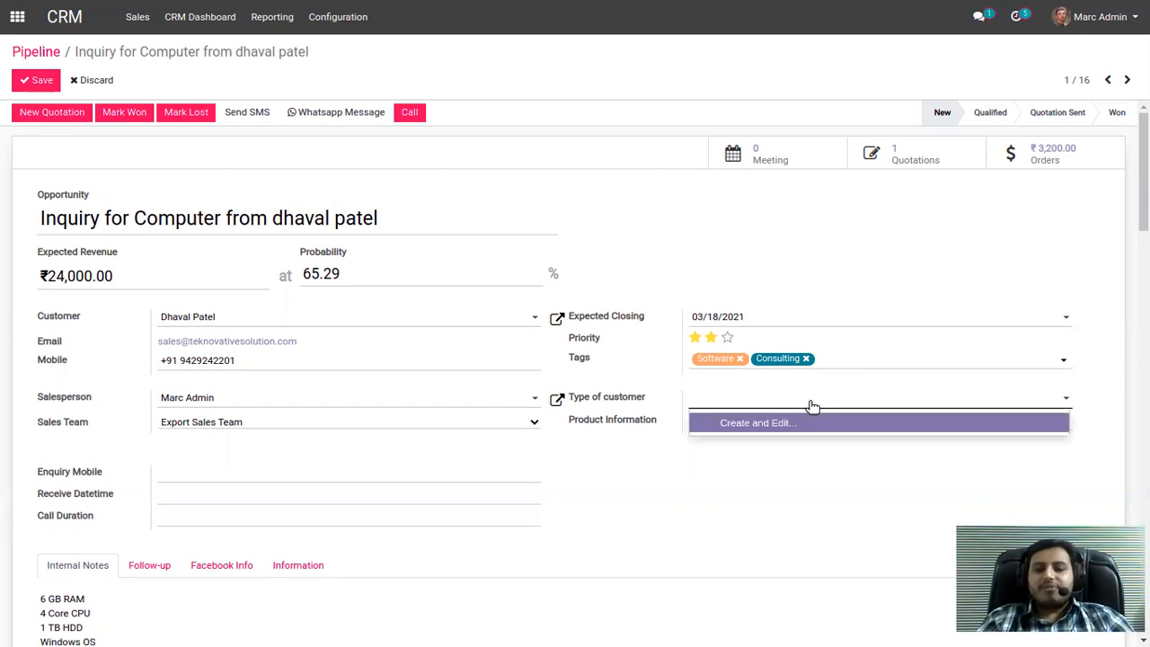
left_click(811, 404)
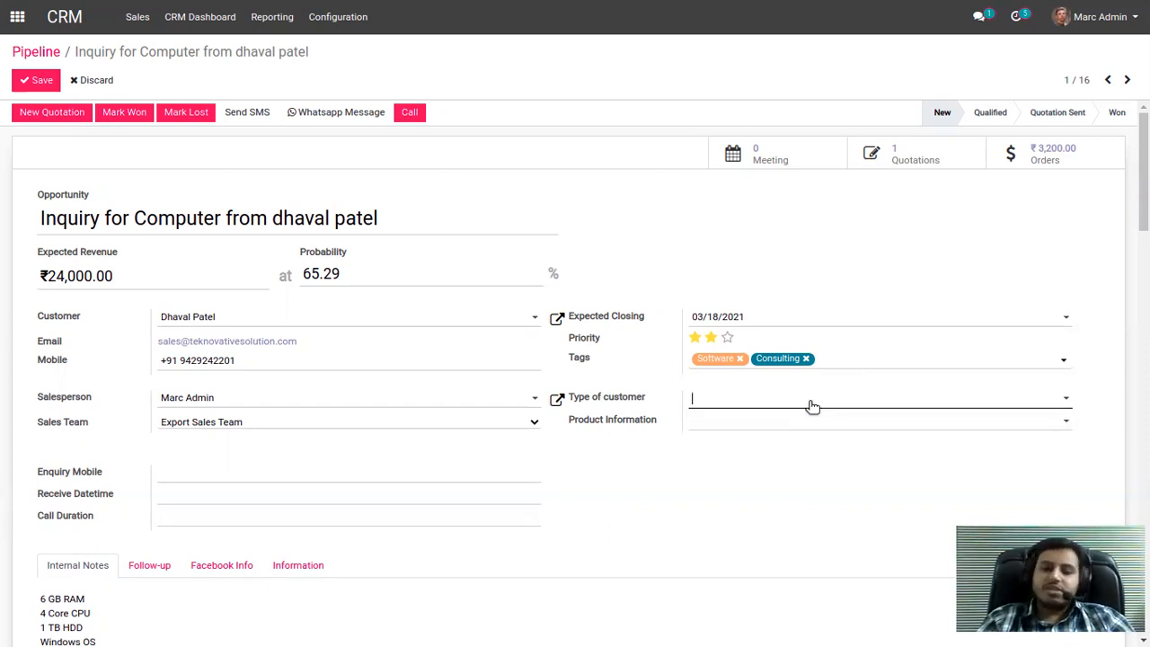
left_click(808, 420)
left_click(808, 421)
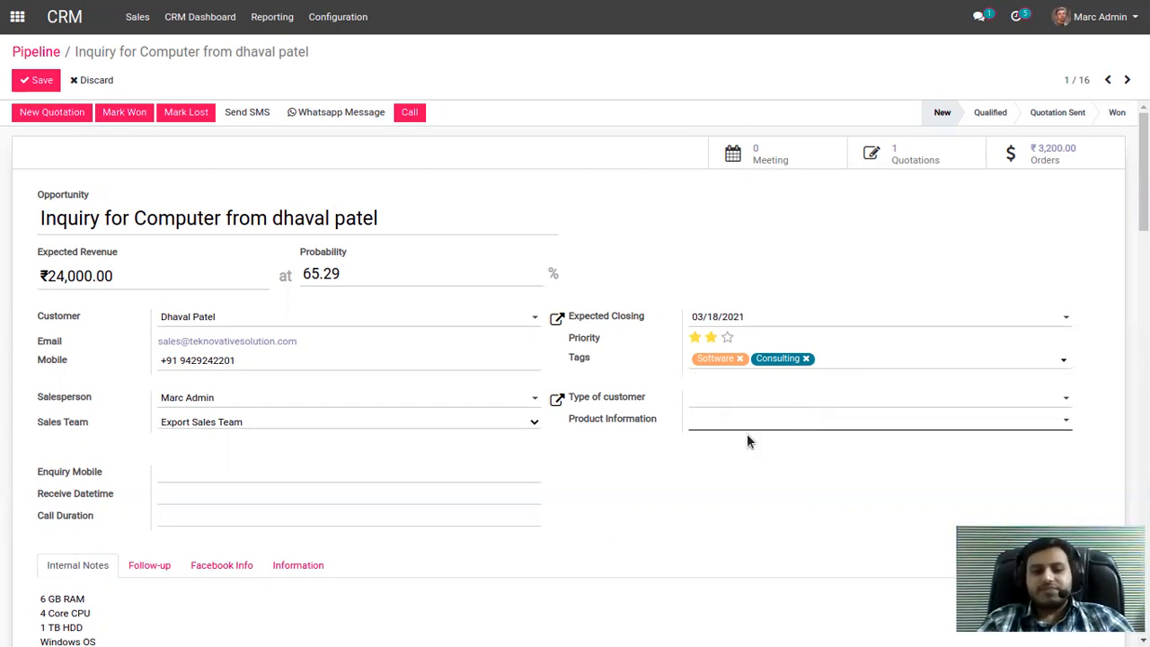
Step: Review the computer specifications in the opportunity's internal notes
scroll(593, 477, "down", 1)
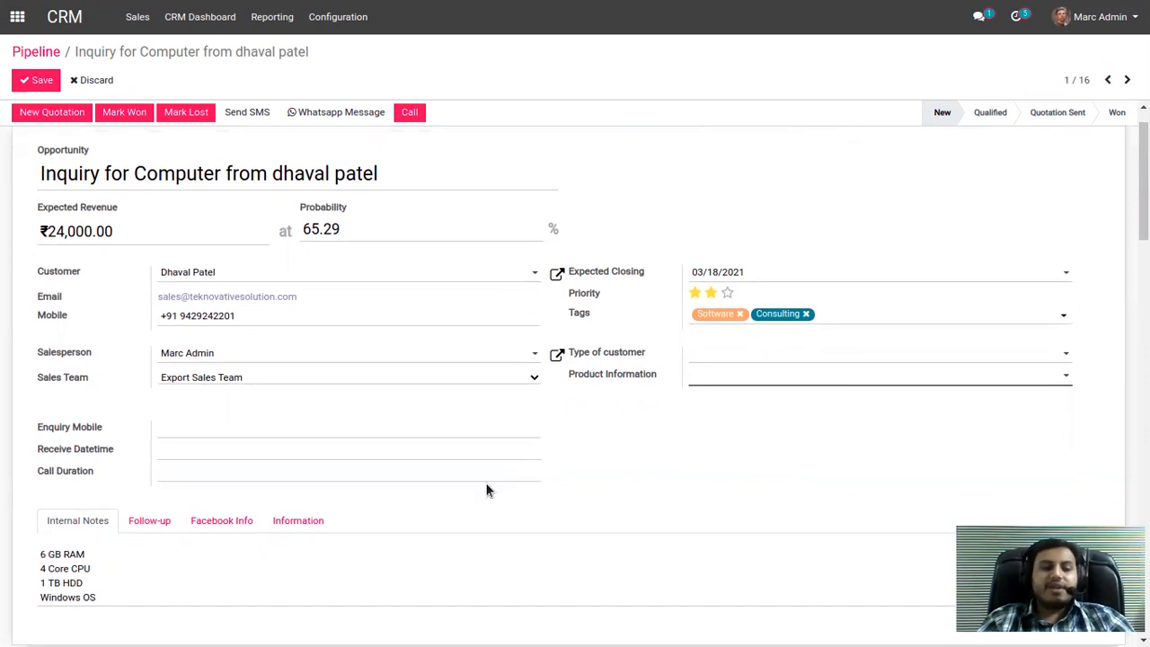
left_click(41, 553)
left_click_drag(42, 553, 106, 589)
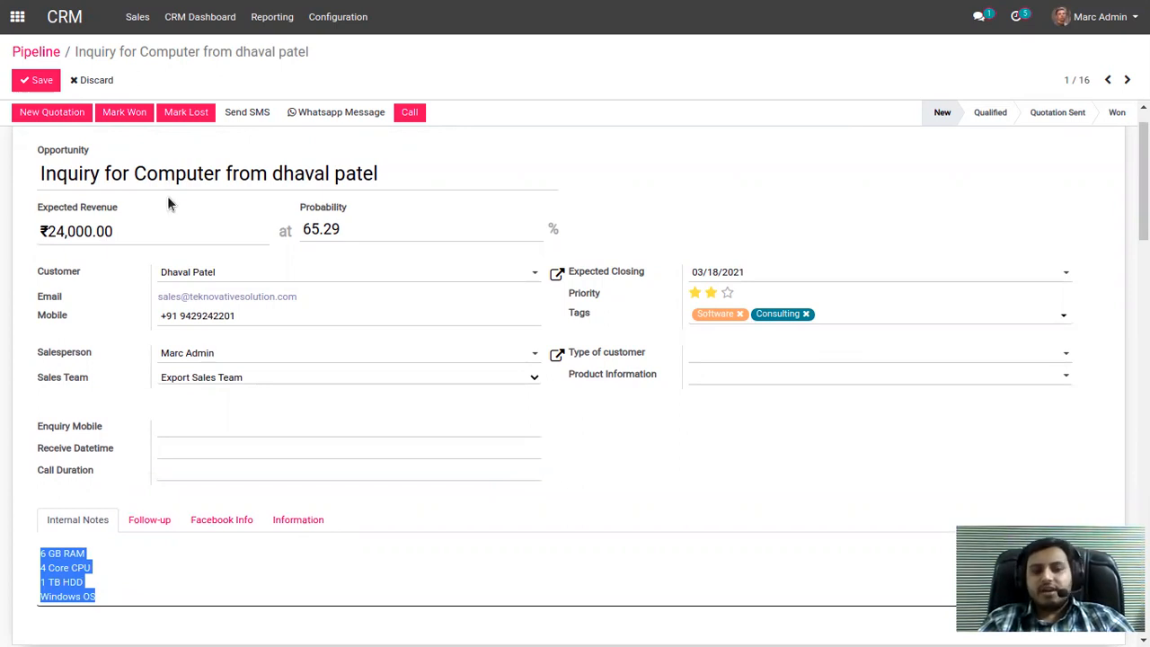
left_click(99, 584)
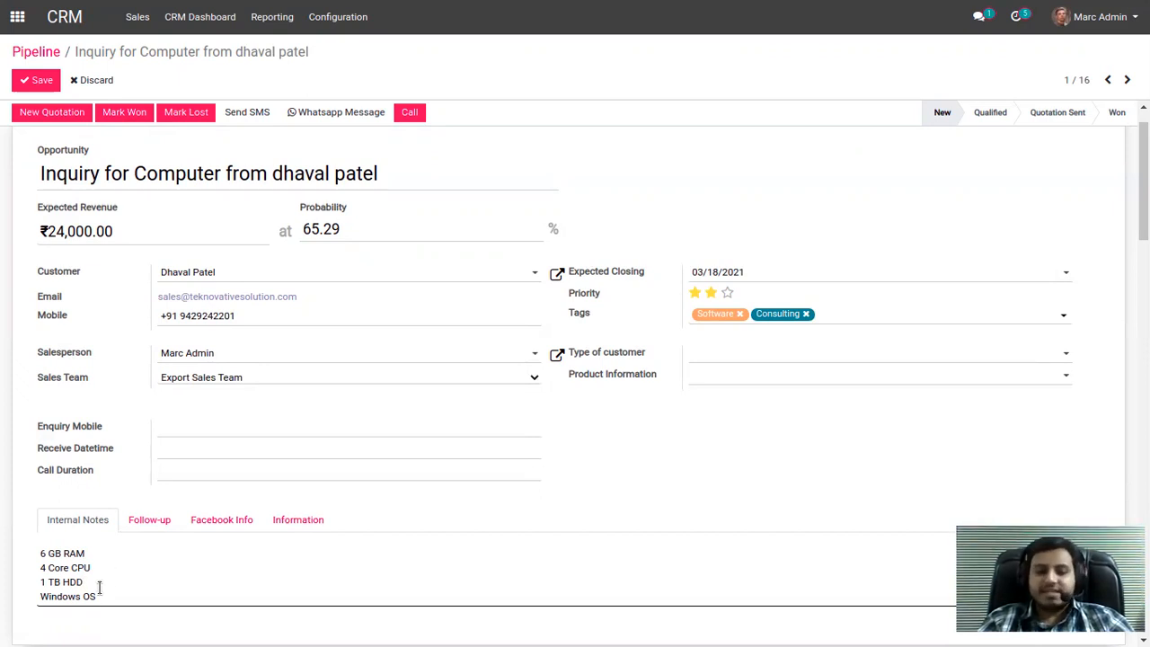
Step: Review the opportunity's follow-up details, including contact information, the marketing source options and the referrer
left_click(151, 523)
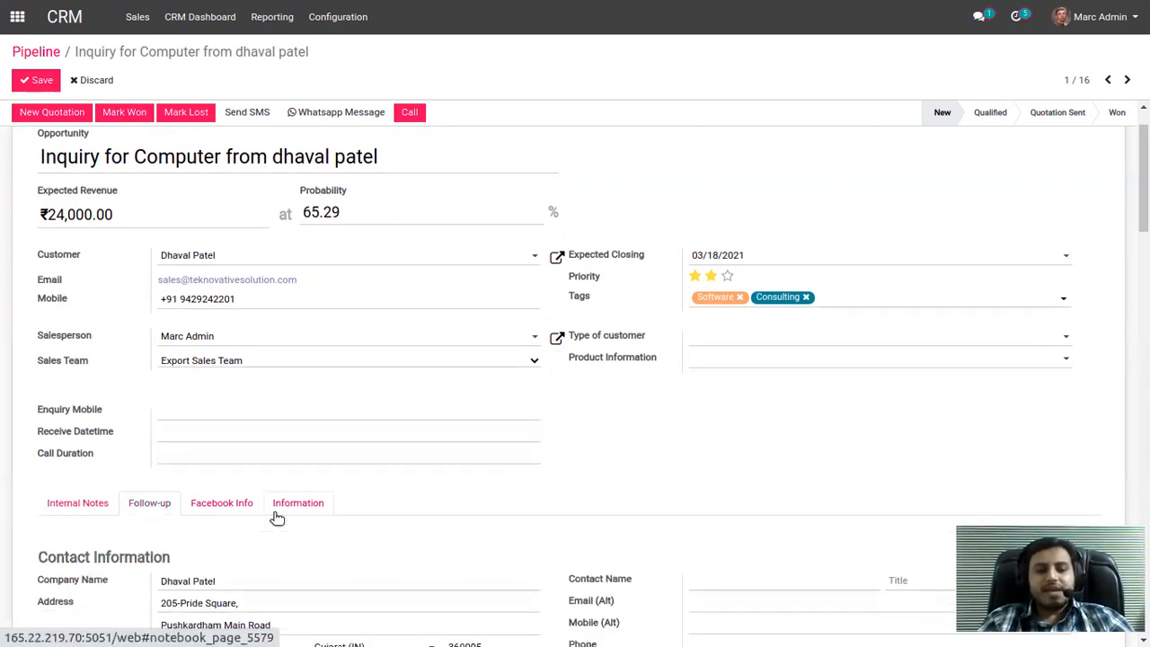
scroll(187, 508, "down", 3)
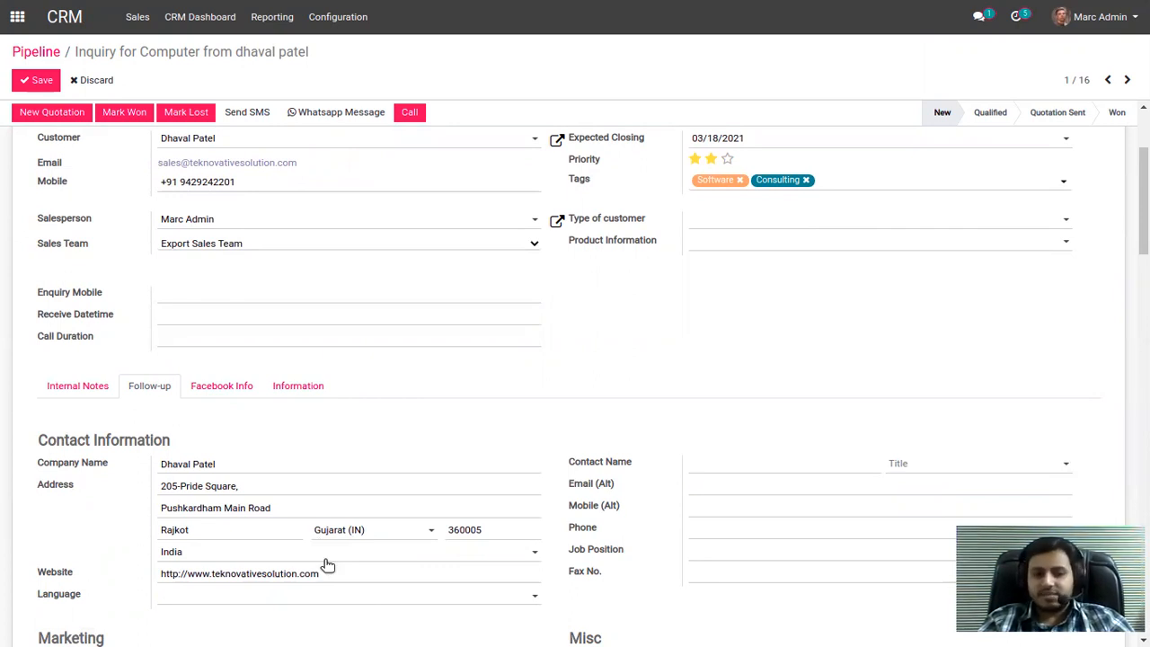
scroll(327, 564, "down", 3)
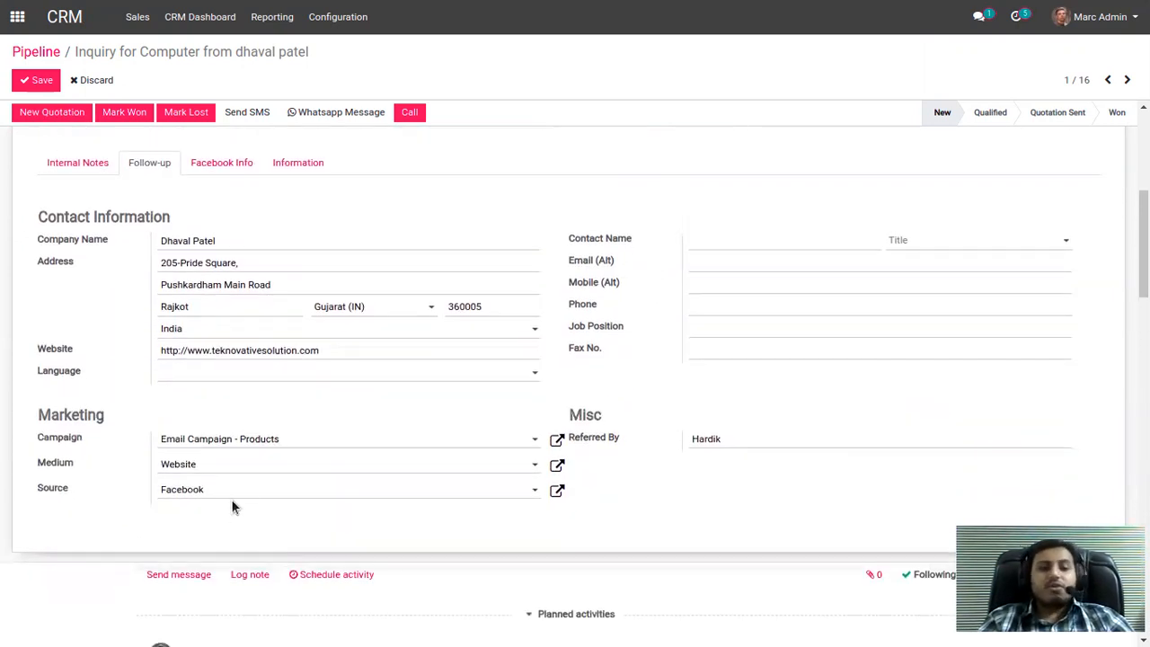
left_click(236, 490)
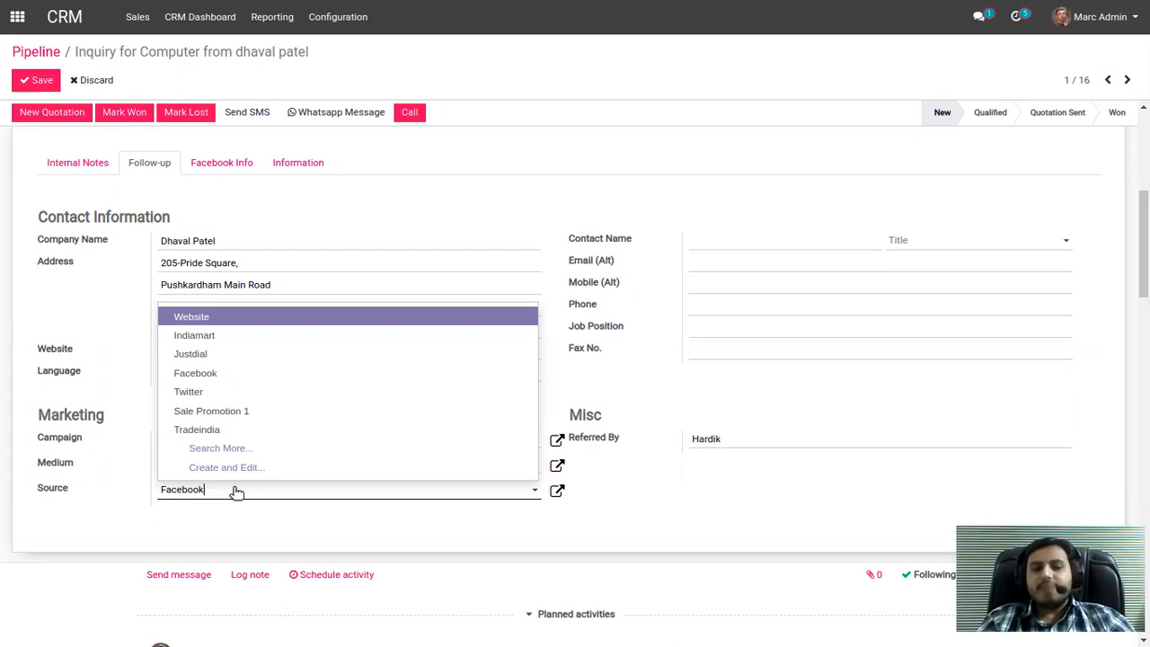
left_click(237, 492)
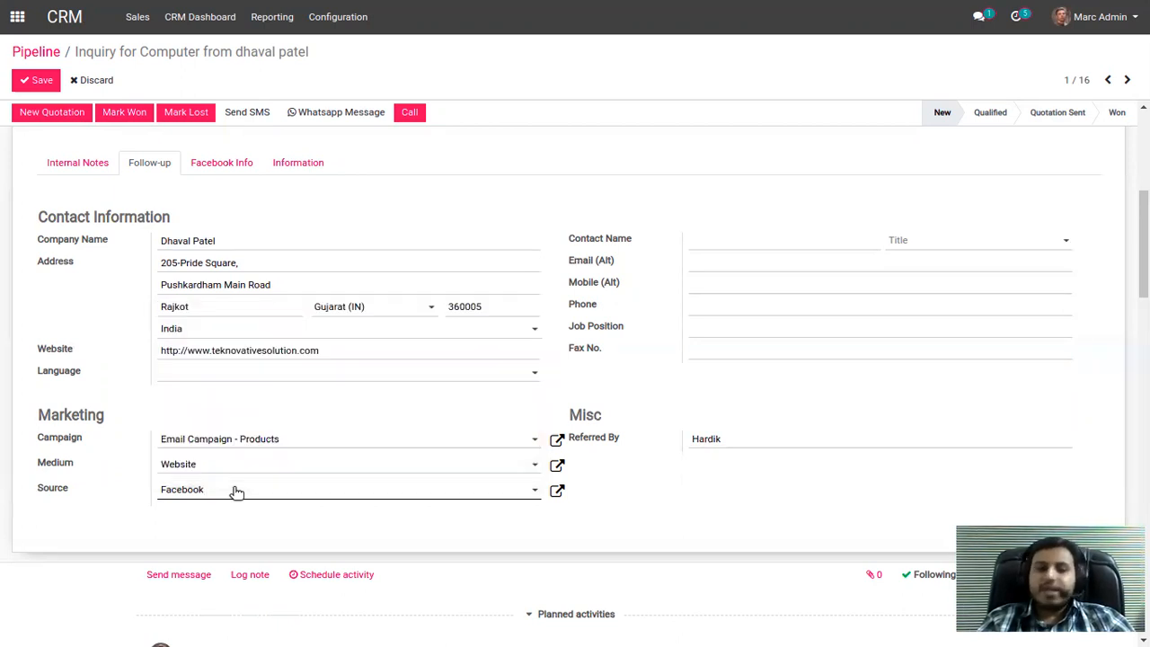
double_click(719, 439)
left_click(657, 435)
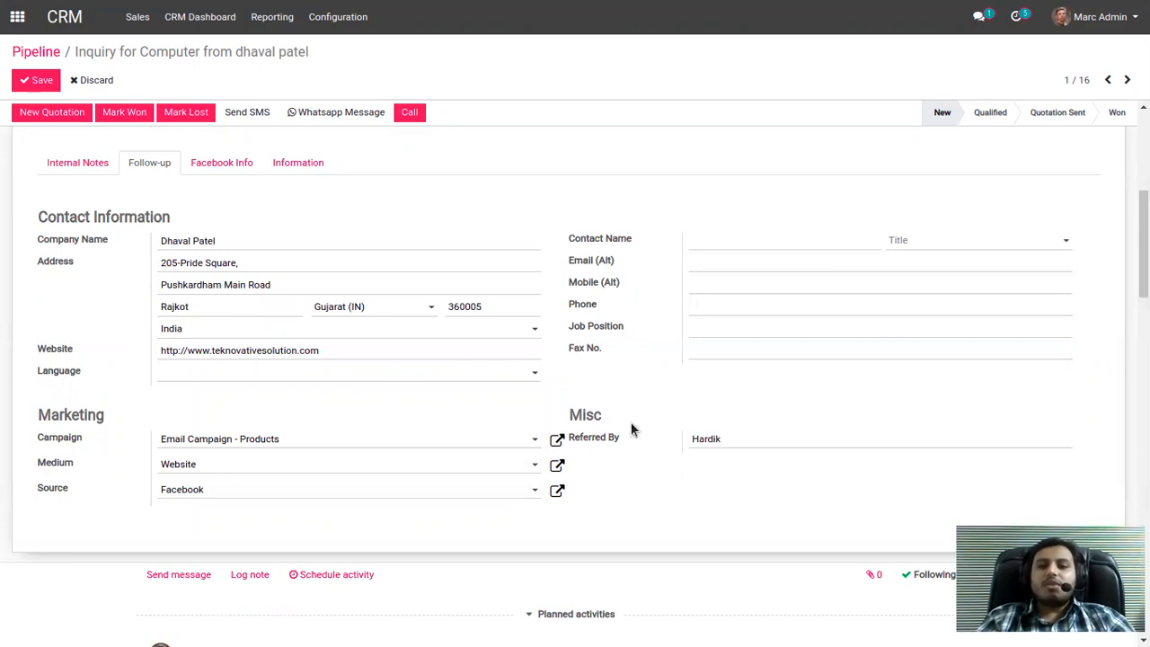
Step: Save the opportunity and return to the pipeline
scroll(631, 424, "up", 3)
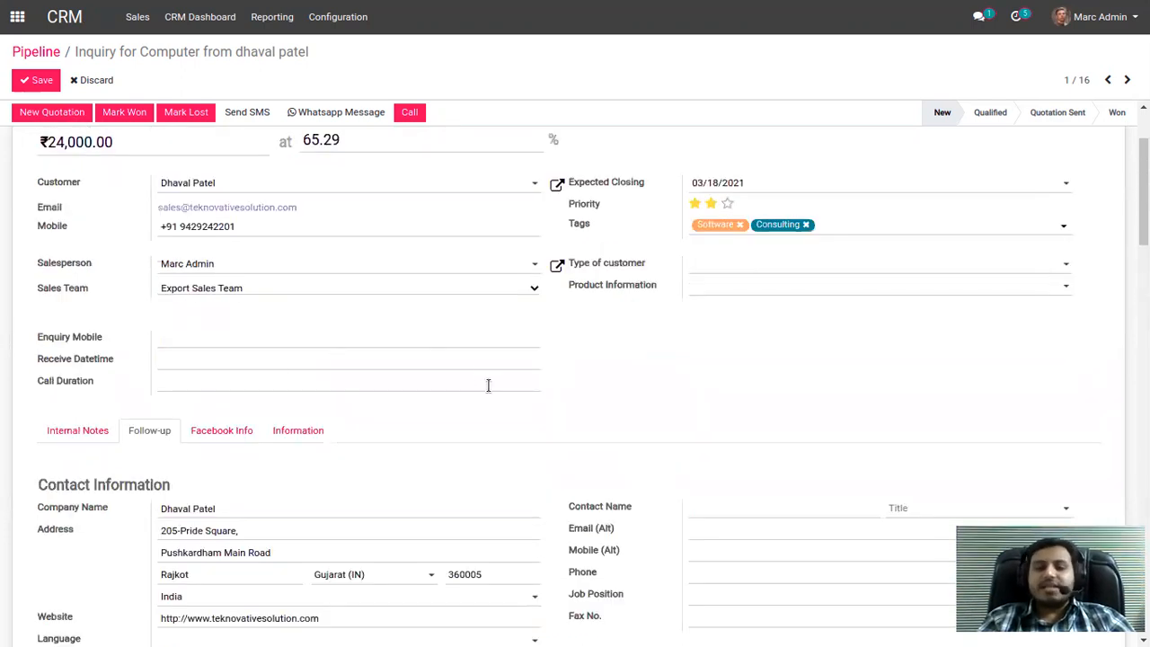
scroll(190, 188, "up", 2)
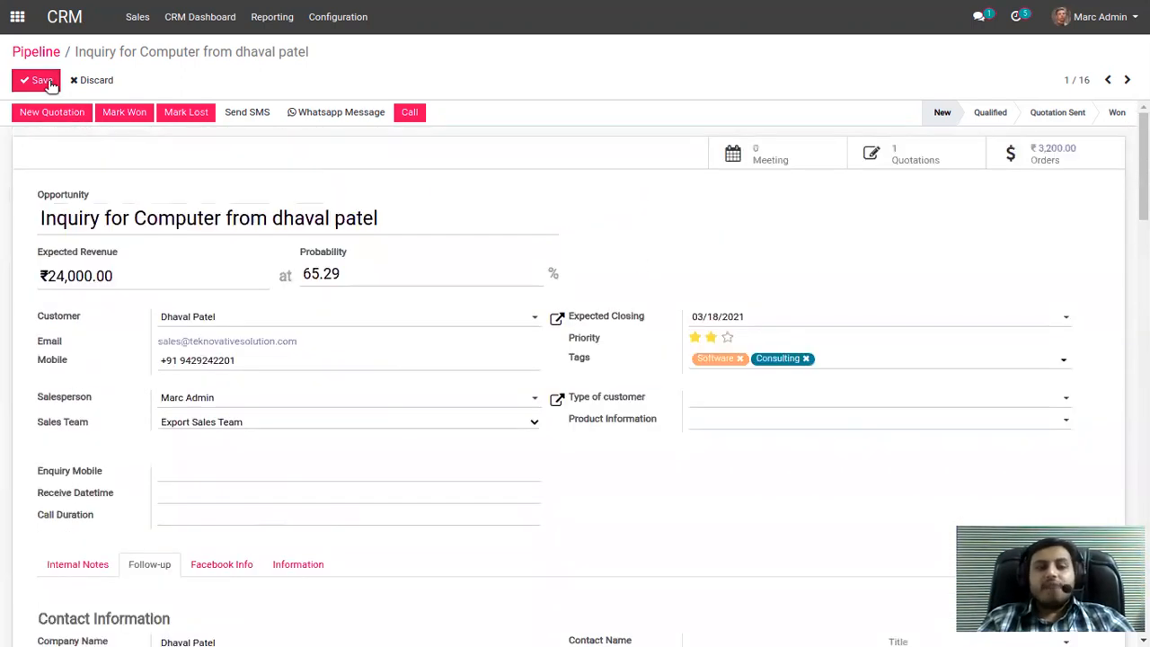
left_click(45, 80)
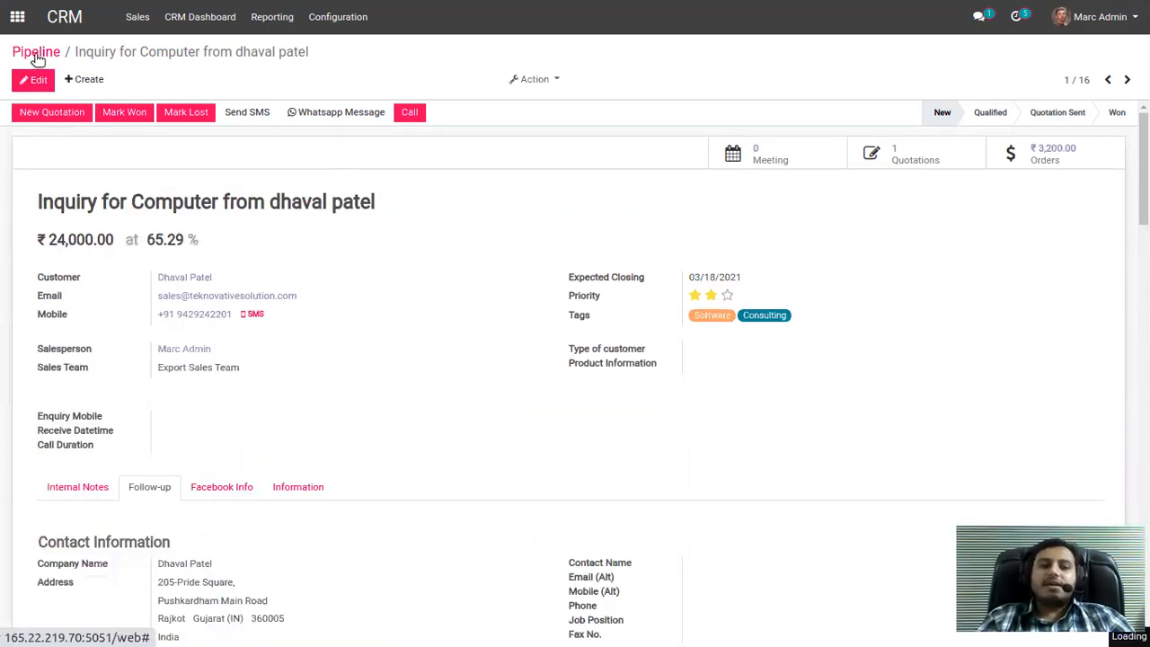
left_click(36, 52)
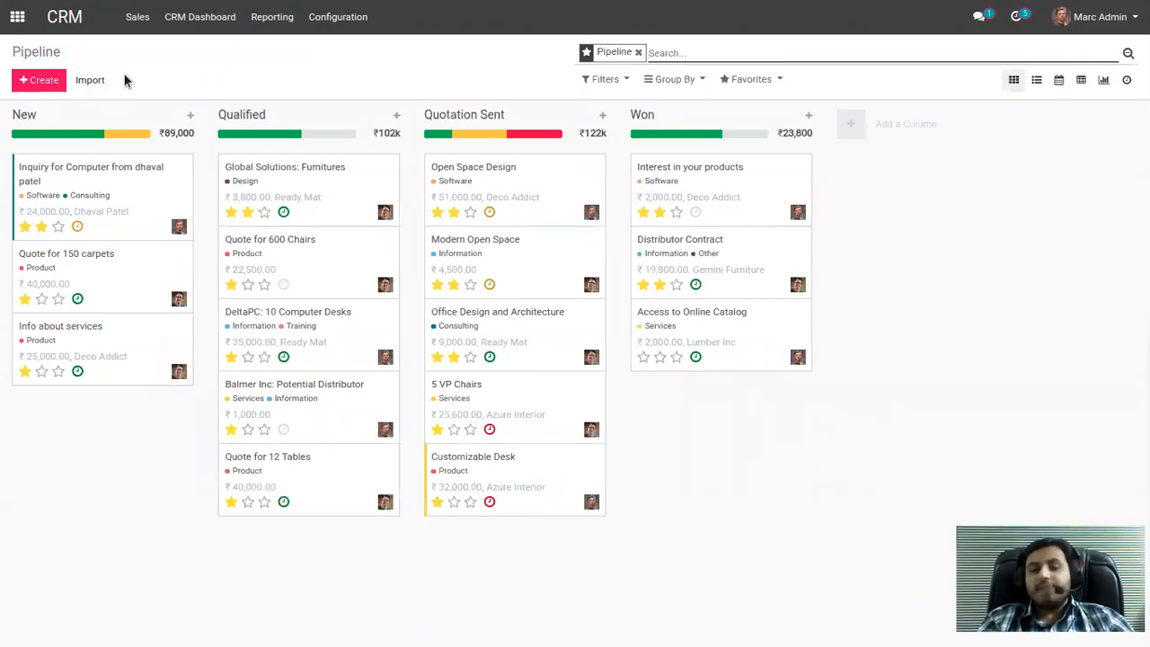
Step: Open the Domestic Sales team record from the sales teams configuration and start editing it
left_click(335, 17)
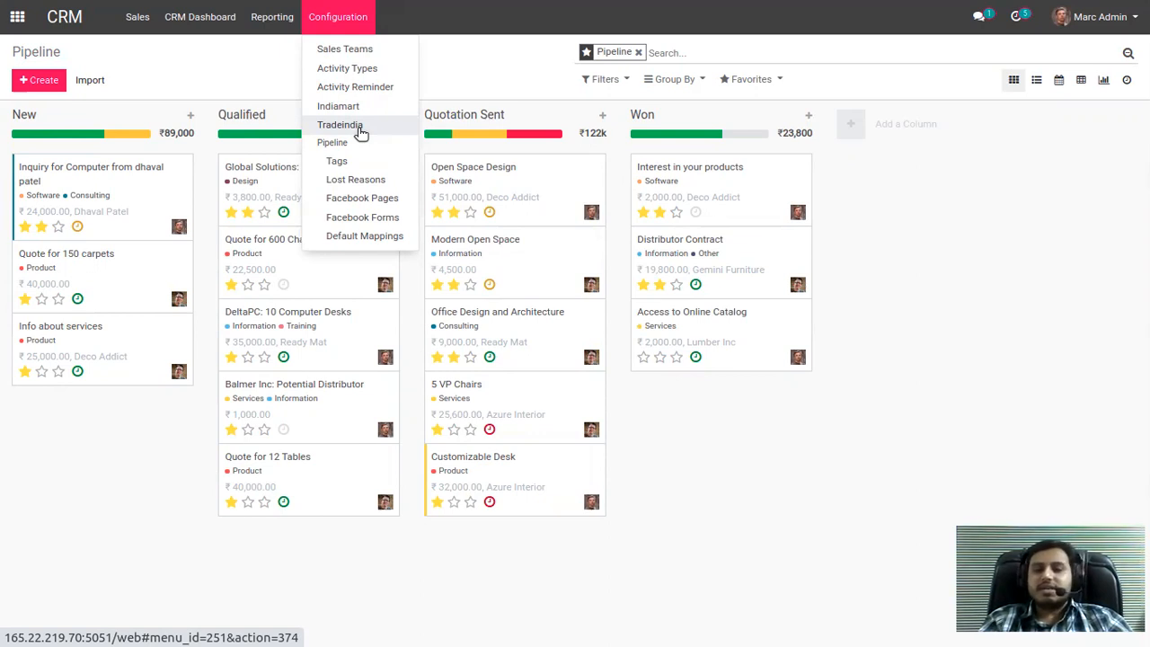
left_click(261, 87)
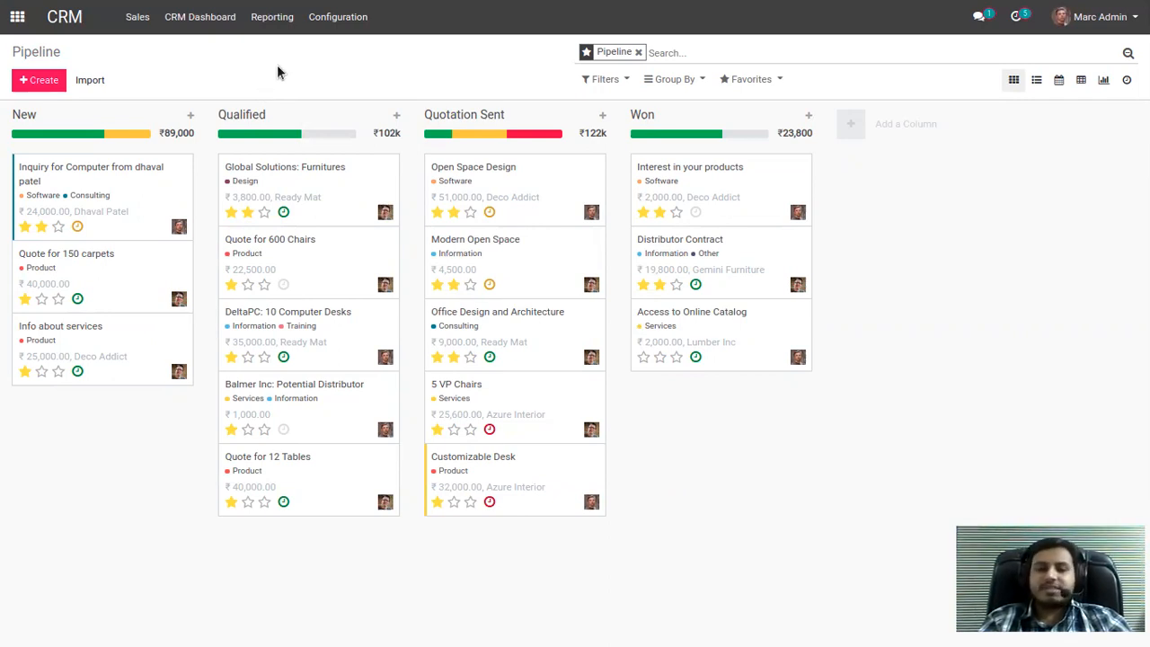
left_click(333, 27)
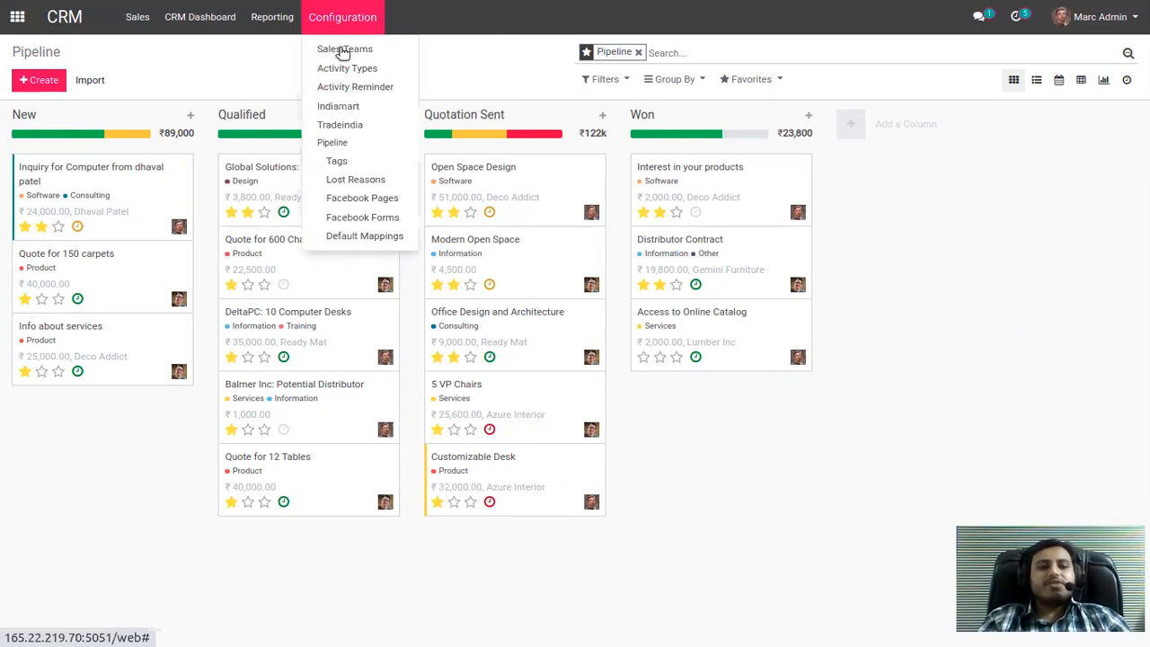
left_click(340, 50)
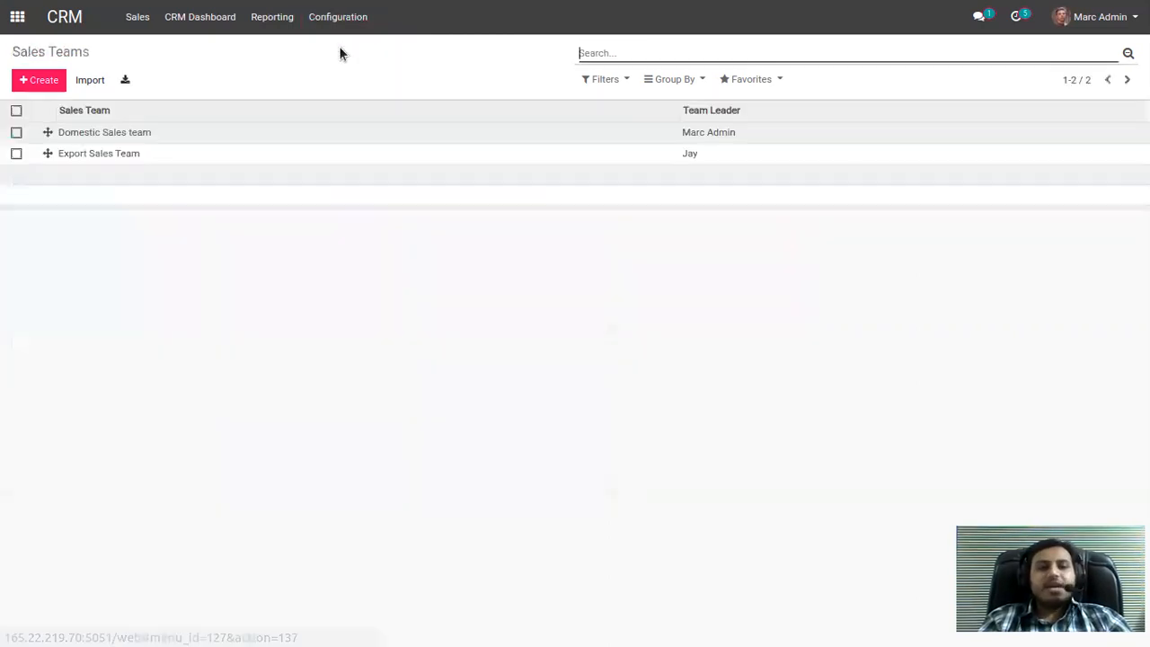
left_click(97, 138)
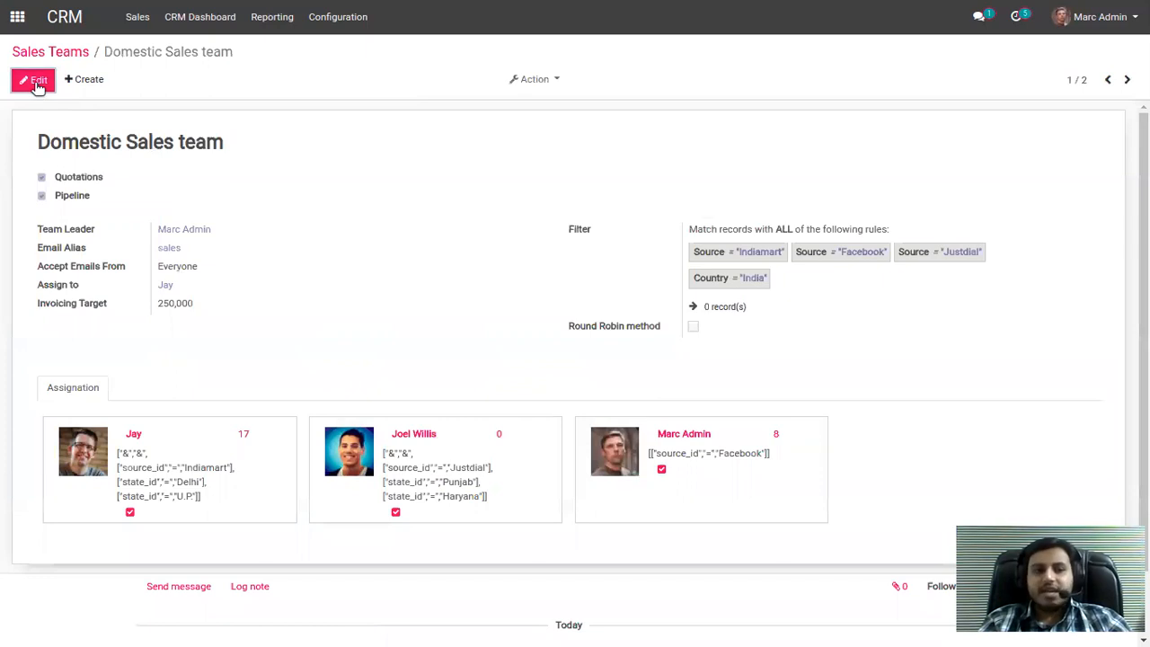
Step: Review the sales team's name, its team leader and the value of its Country filter rule
left_click(228, 147)
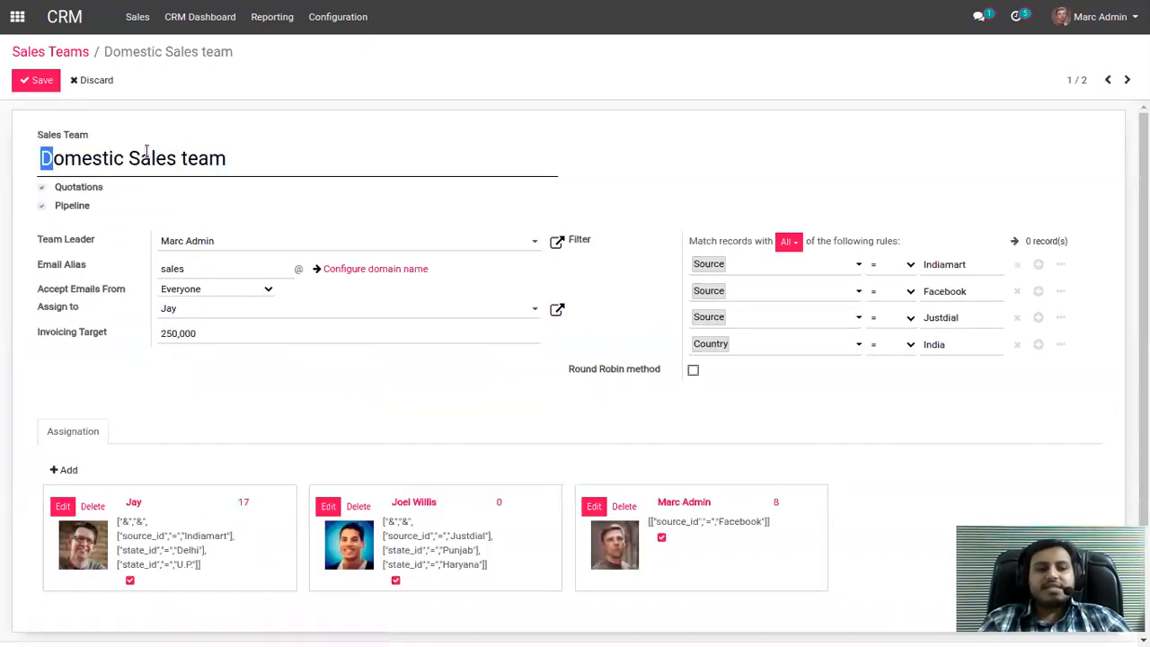
left_click_drag(39, 158, 235, 150)
left_click(235, 150)
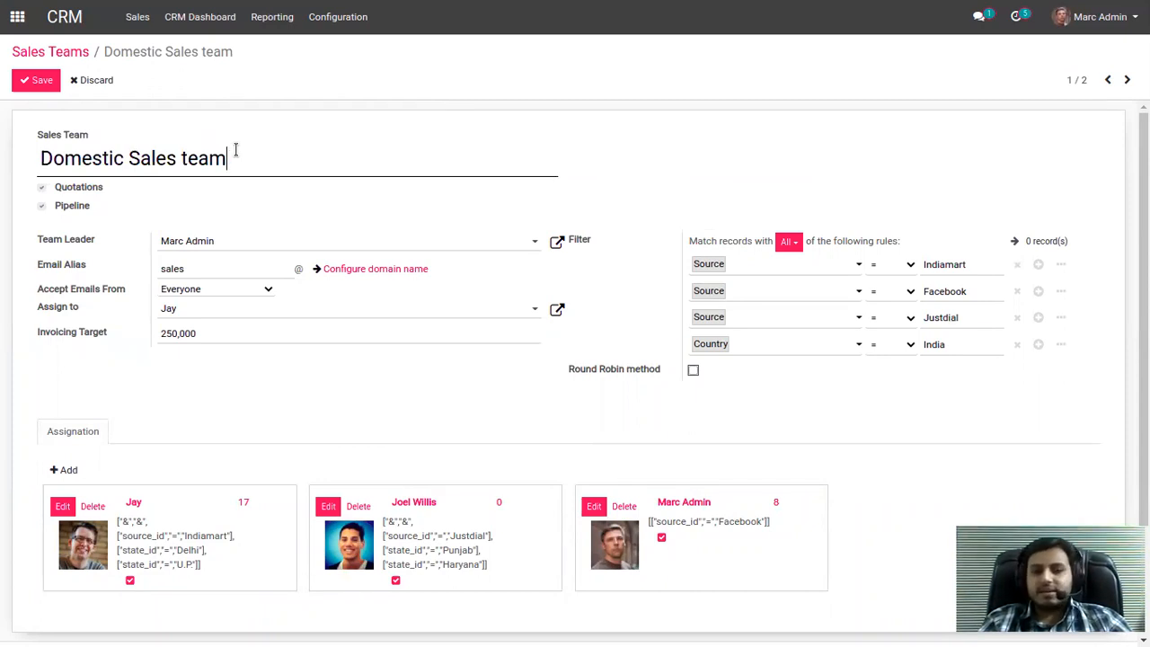
left_click(248, 248)
left_click(248, 248)
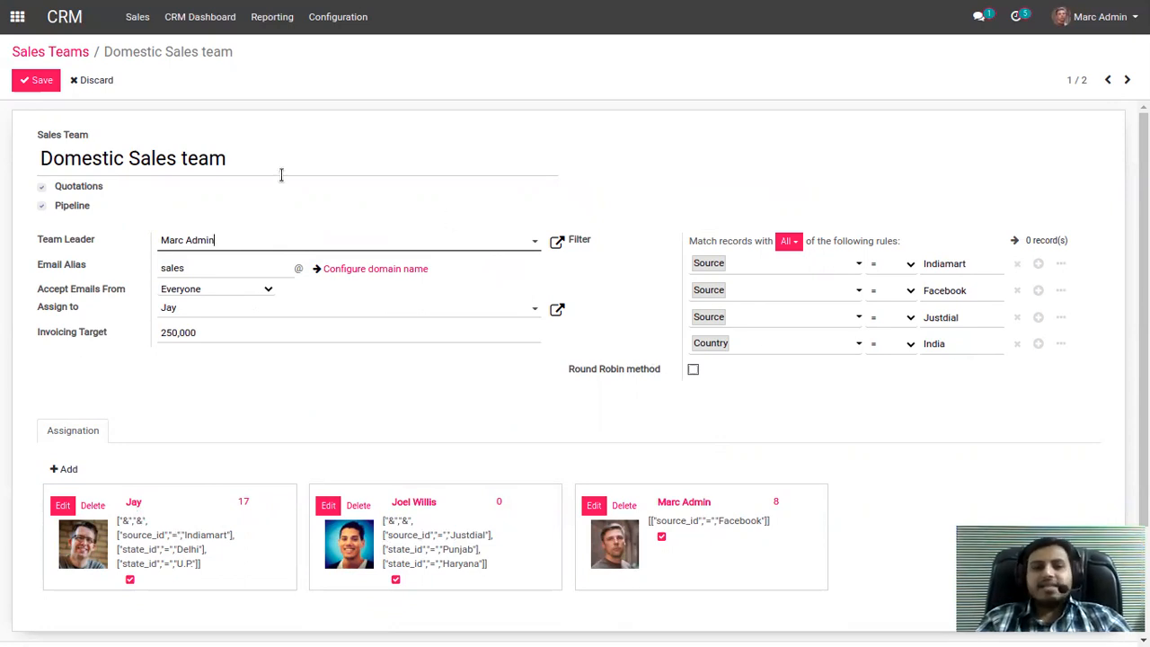
left_click_drag(958, 352, 921, 337)
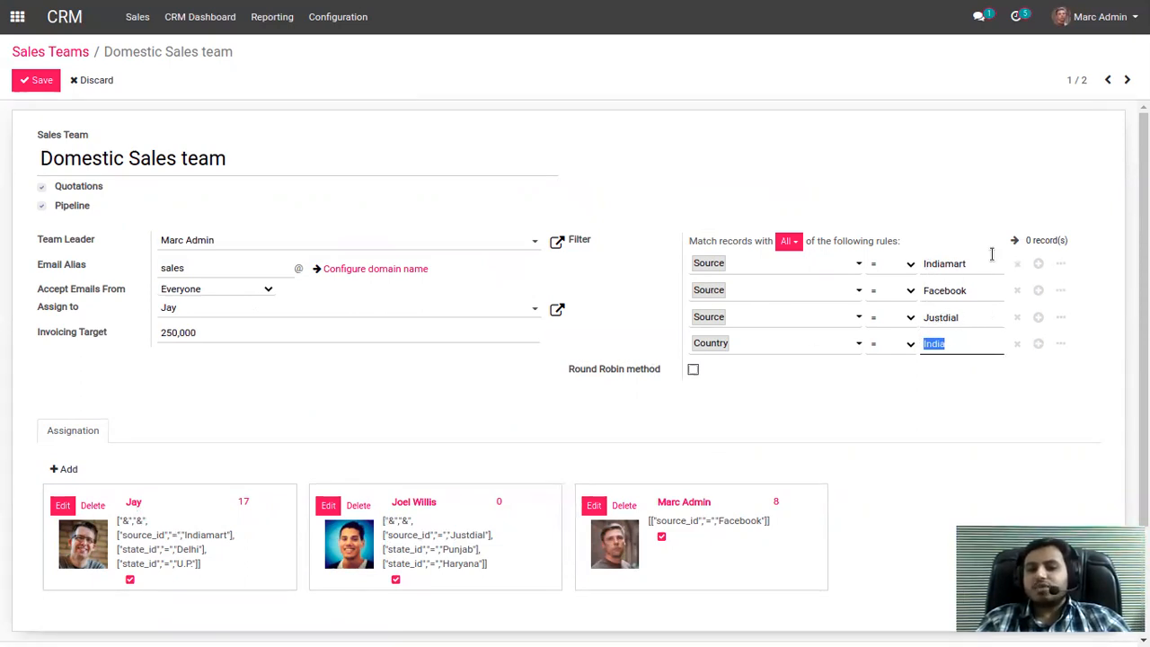
Step: Add a filter rule below the Country rule, look at its field choices, and remove the added rule
left_click(1038, 343)
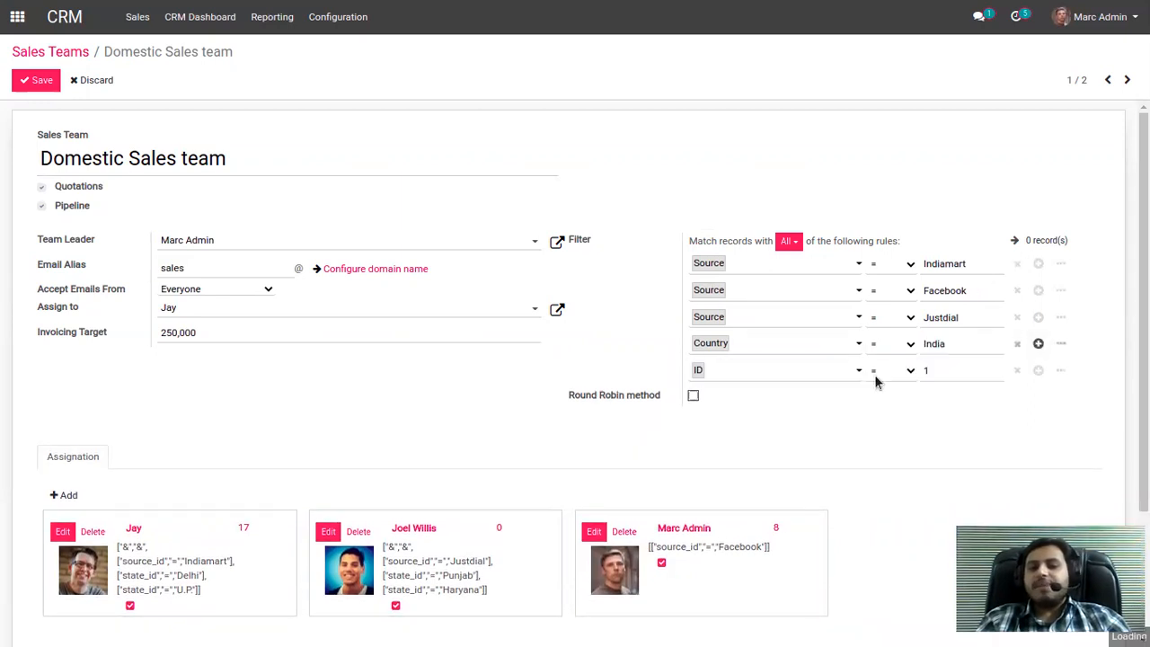
left_click(781, 375)
left_click(962, 236)
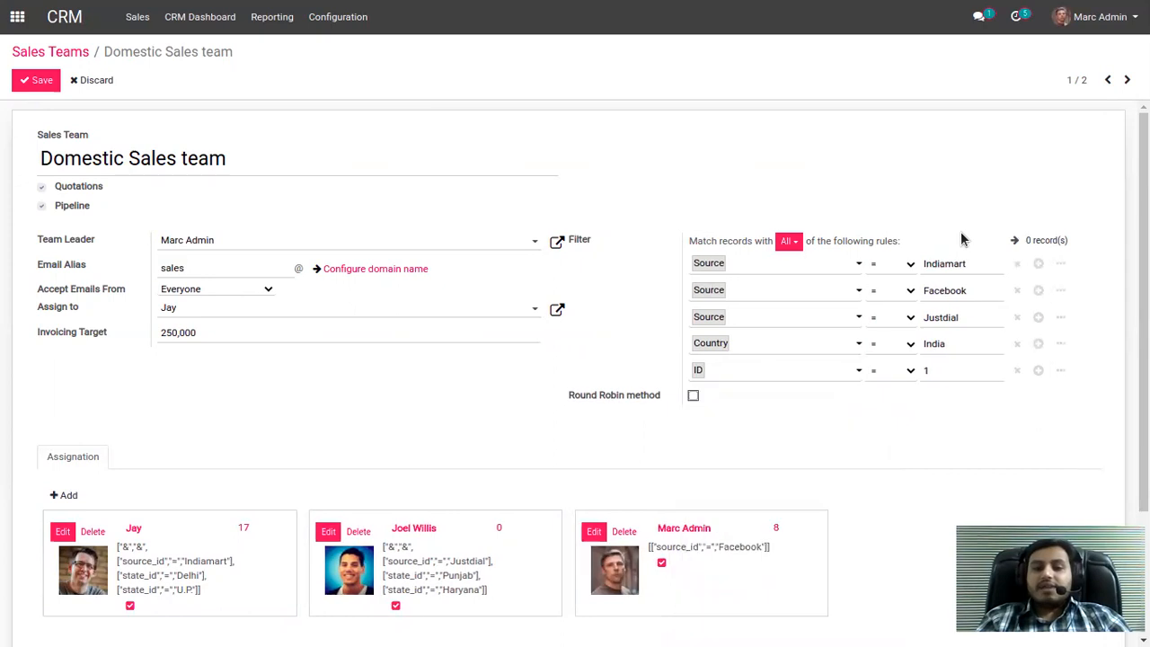
left_click(1017, 370)
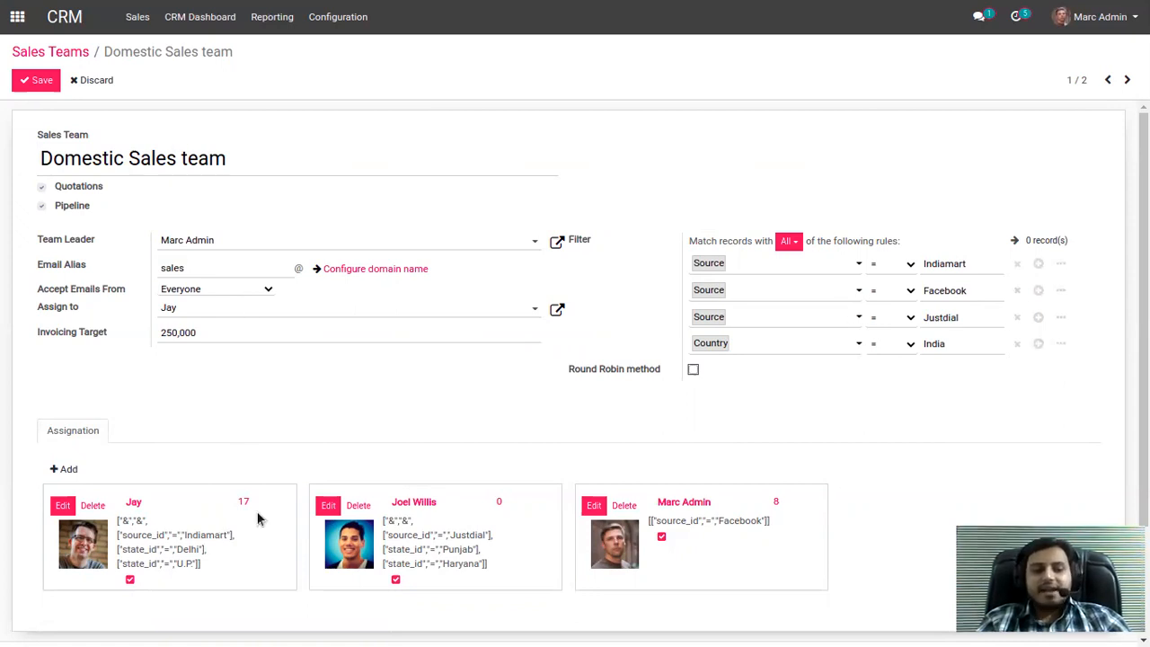
Step: Leave the sales team record, return to the pipeline and open the computer inquiry opportunity in the New stage
scroll(344, 474, "down", 1)
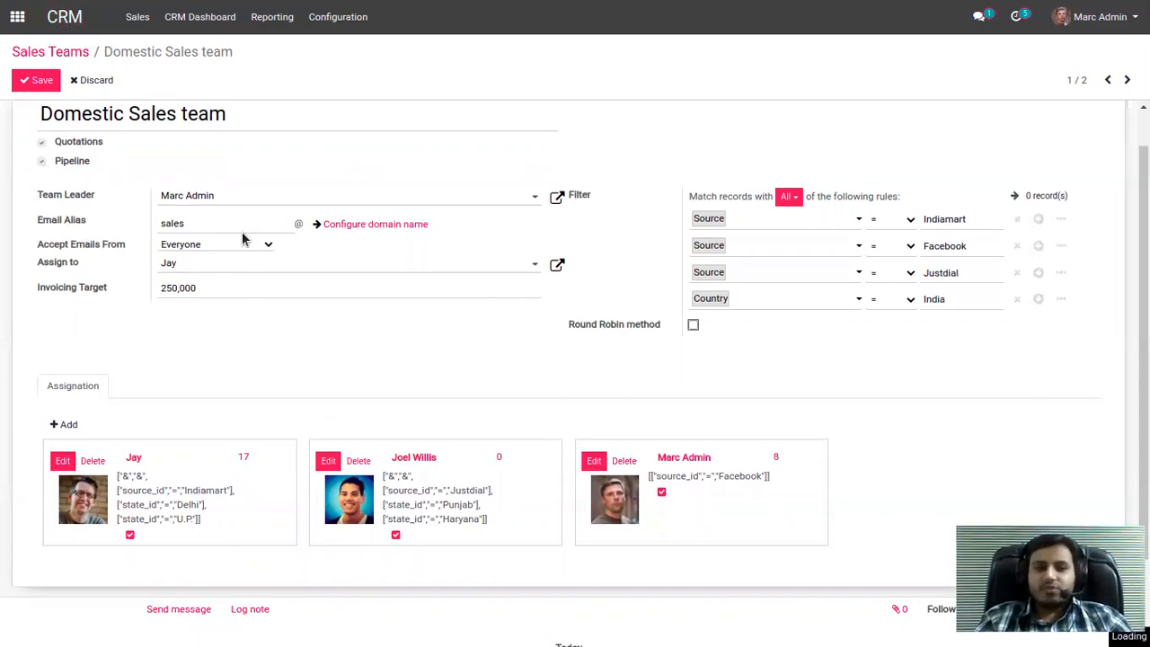
left_click(68, 20)
left_click(356, 121)
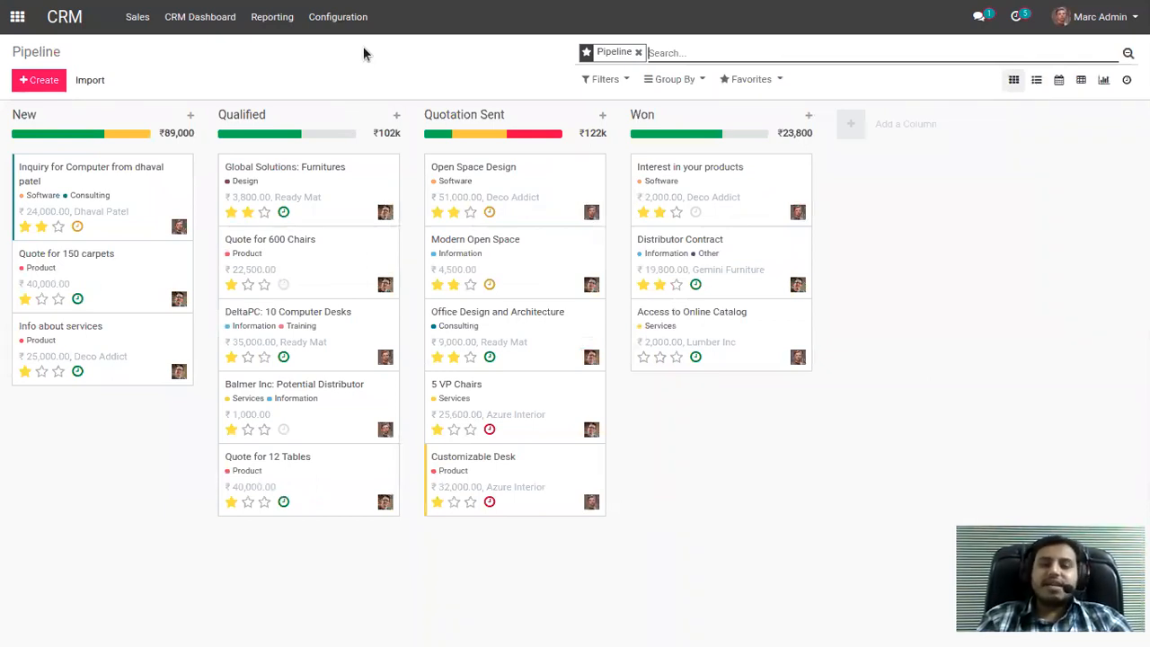
left_click(105, 192)
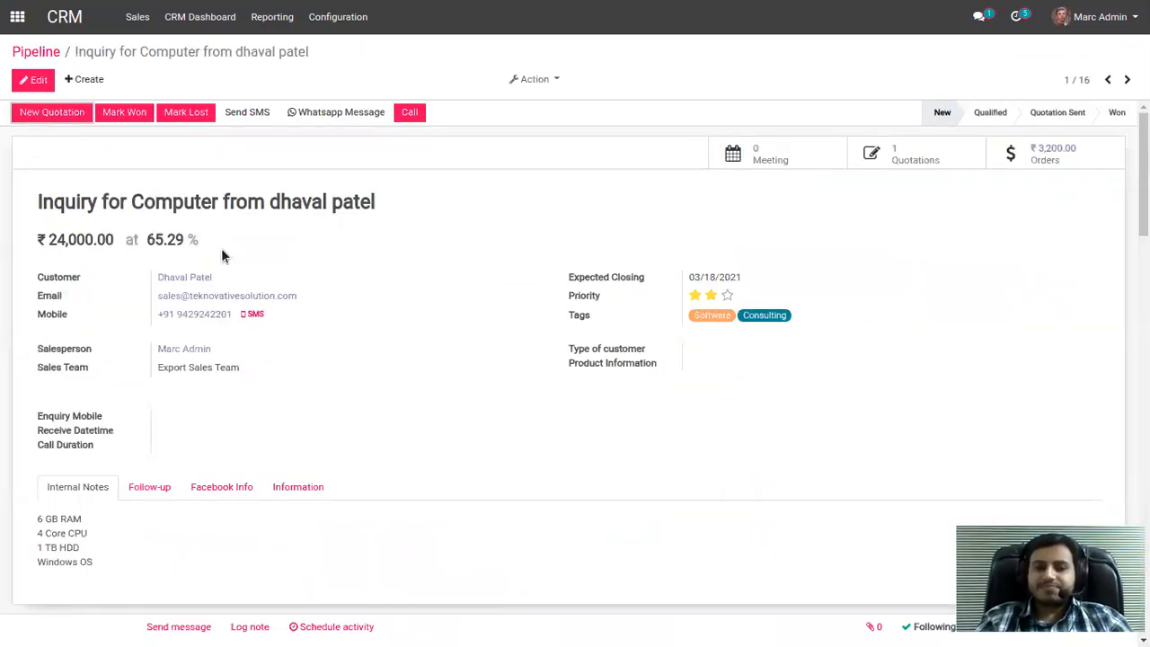
Step: Start scheduling a Call activity on the opportunity with the due date 03/05/2021 at 23:28:49
scroll(302, 337, "down", 2)
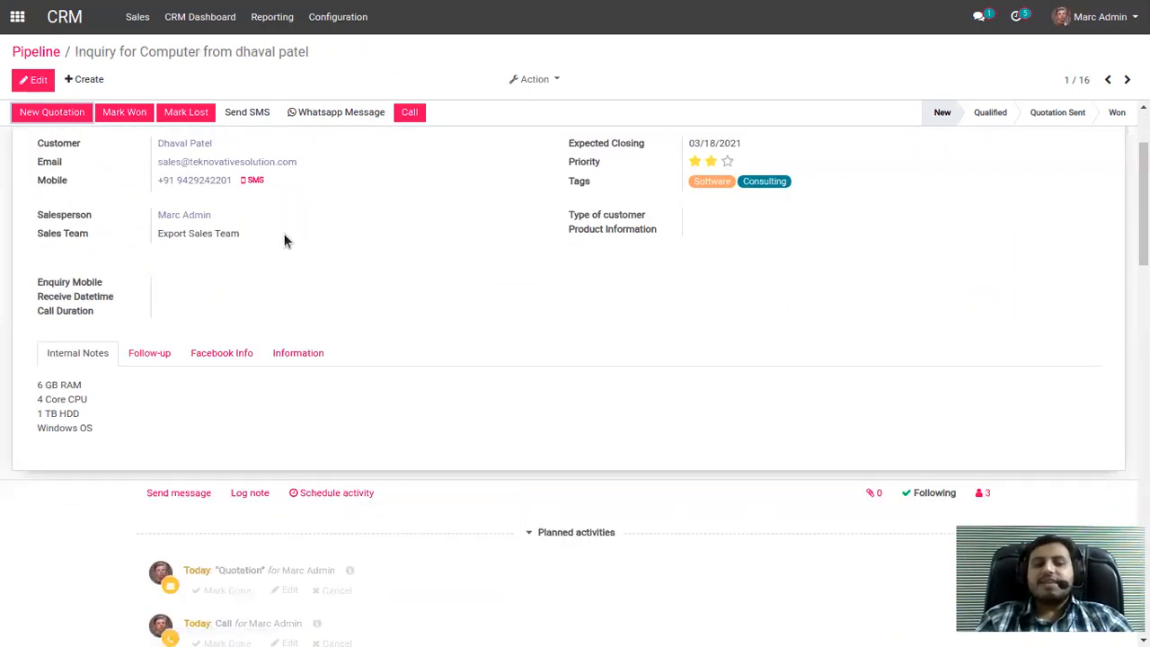
left_click(354, 493)
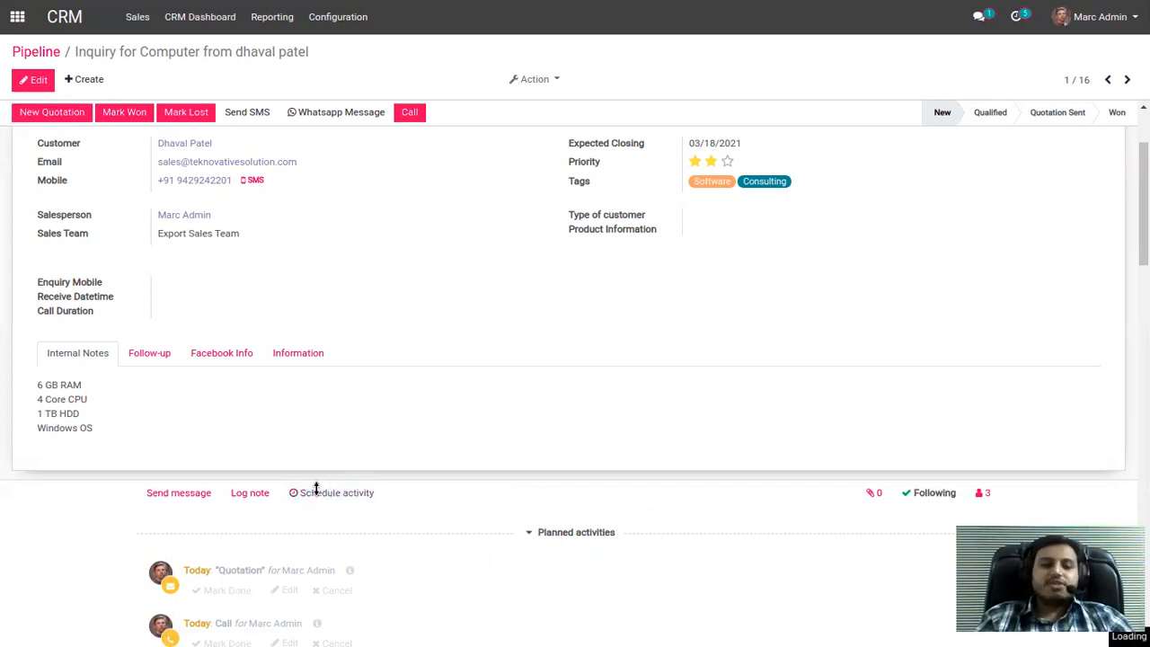
left_click(430, 97)
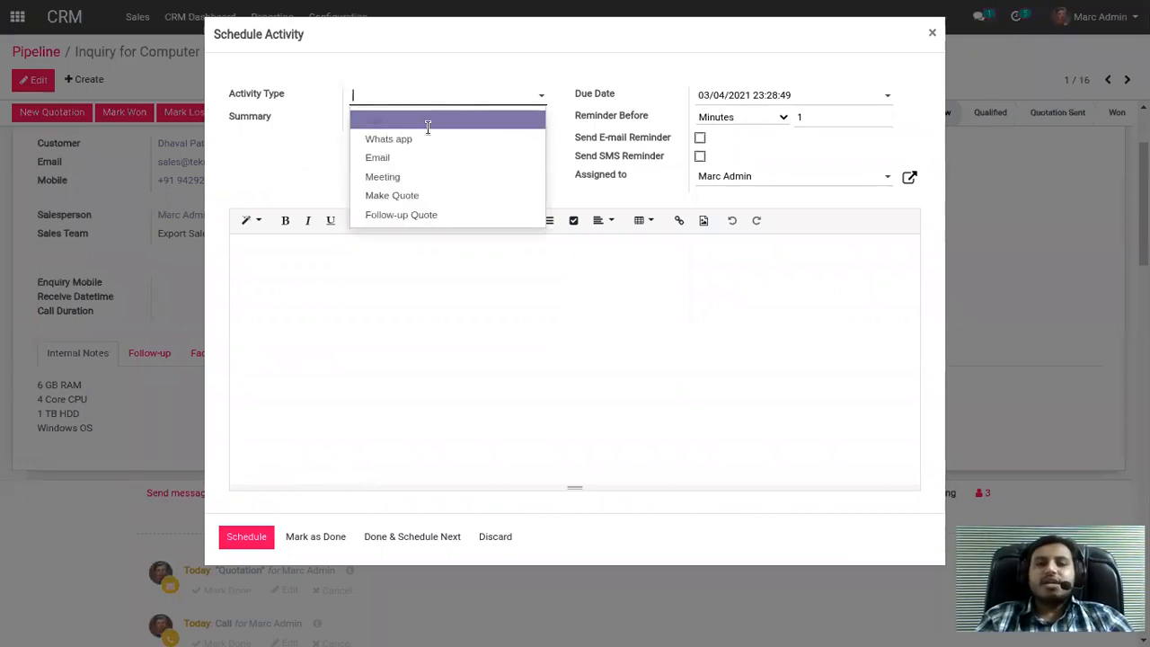
left_click(426, 125)
left_click(795, 100)
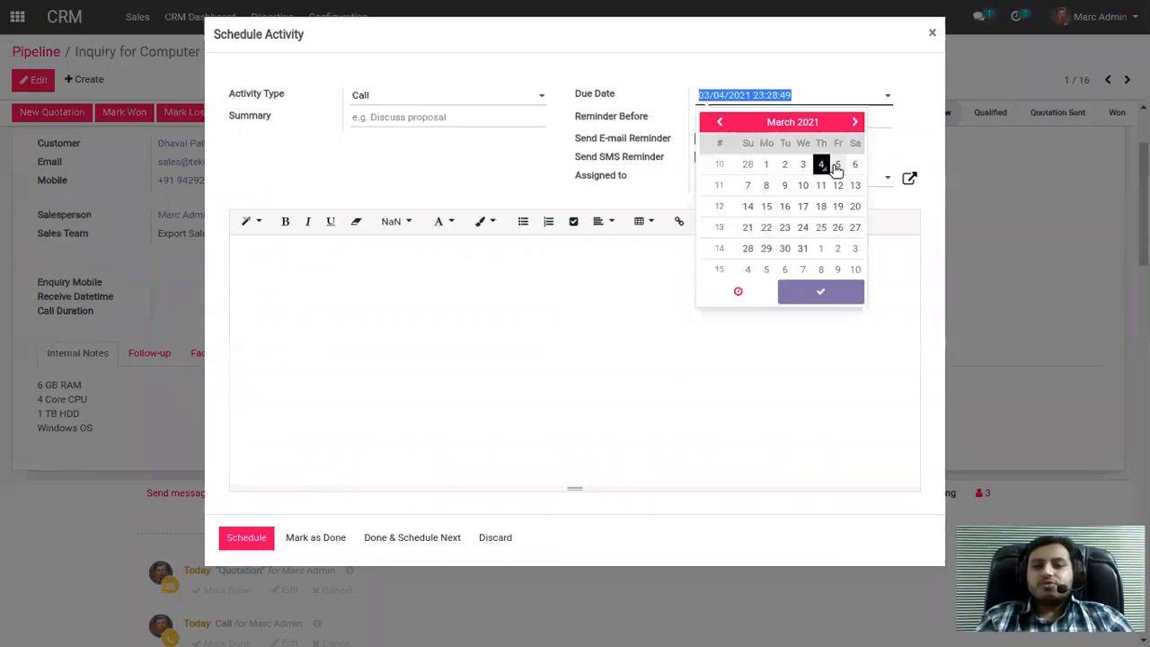
left_click(836, 164)
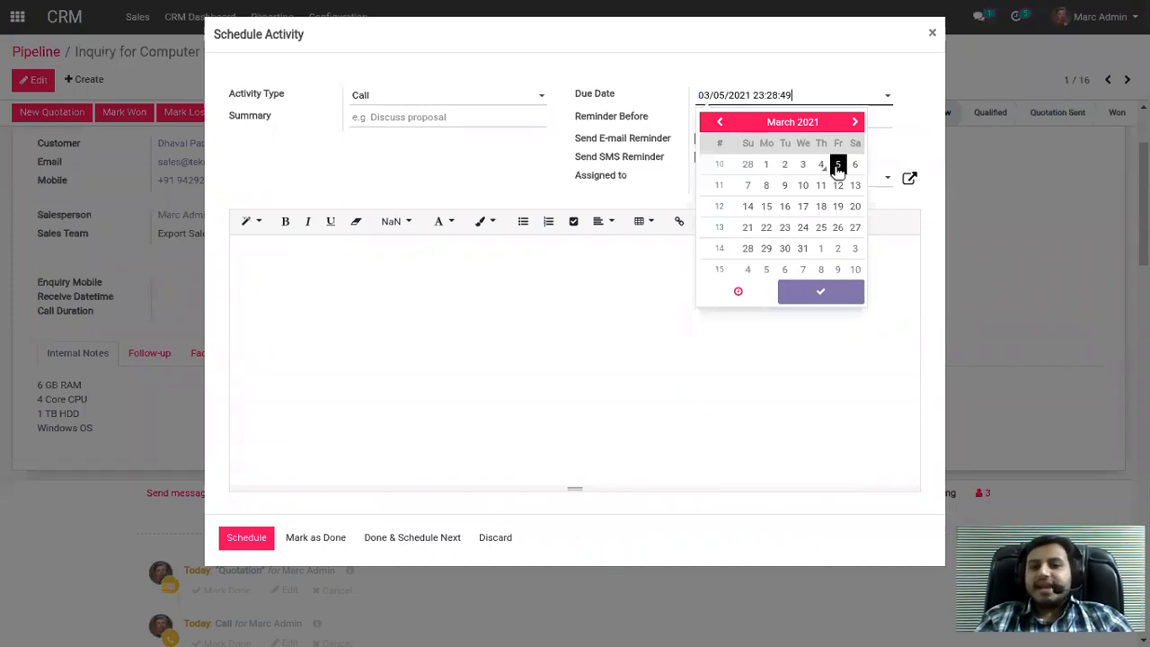
left_click(737, 291)
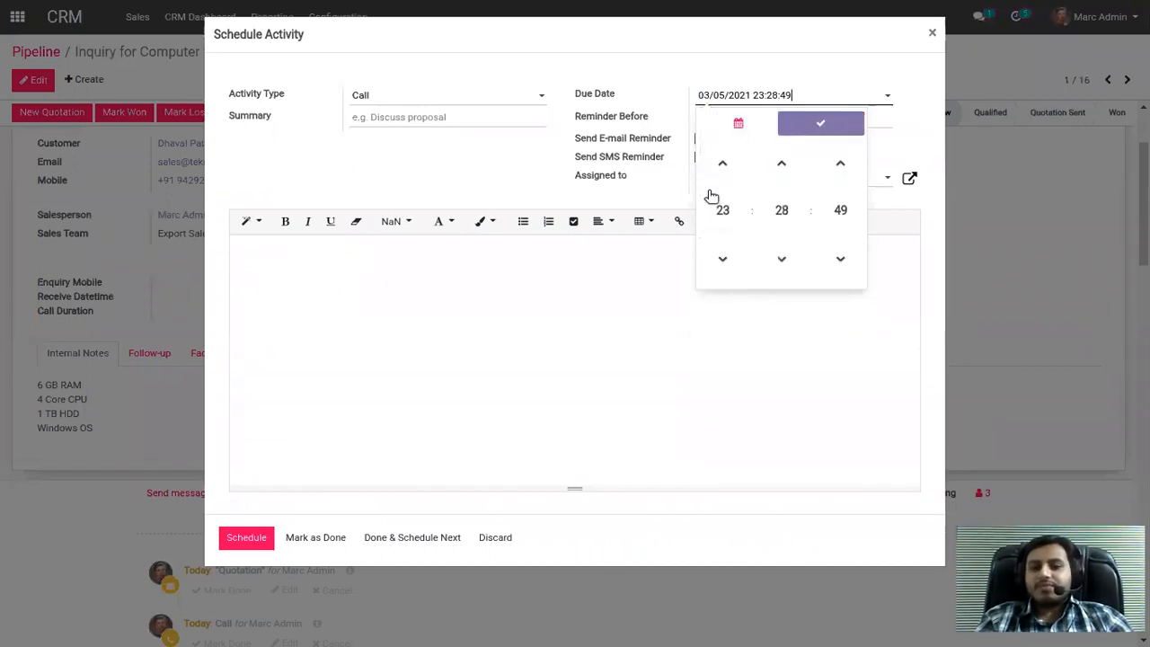
left_click(607, 325)
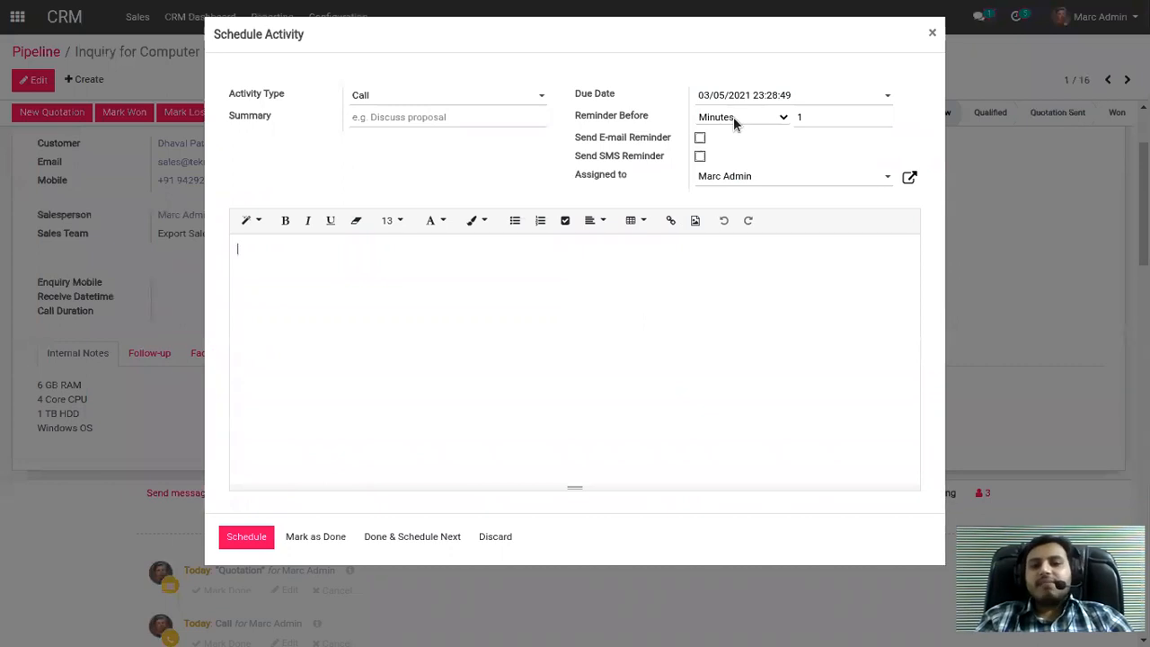
Step: Set the call's reminder to 10 minutes before, look at the assignee and activity type choices, and schedule the activity
left_click(797, 117)
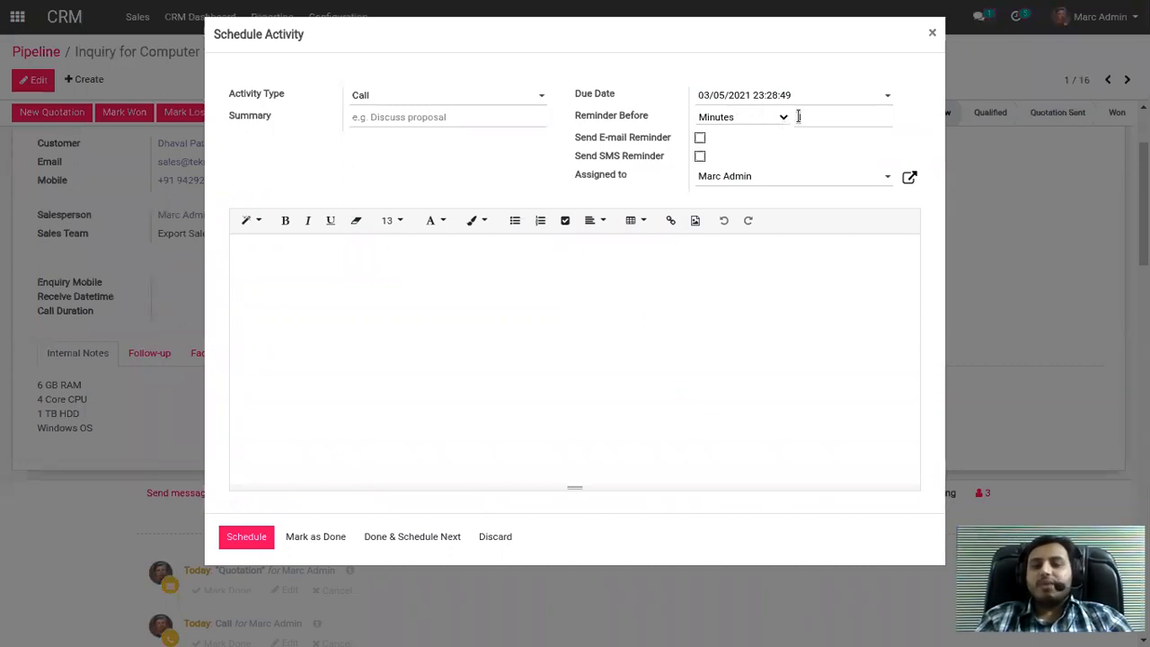
left_click(811, 119)
type("0")
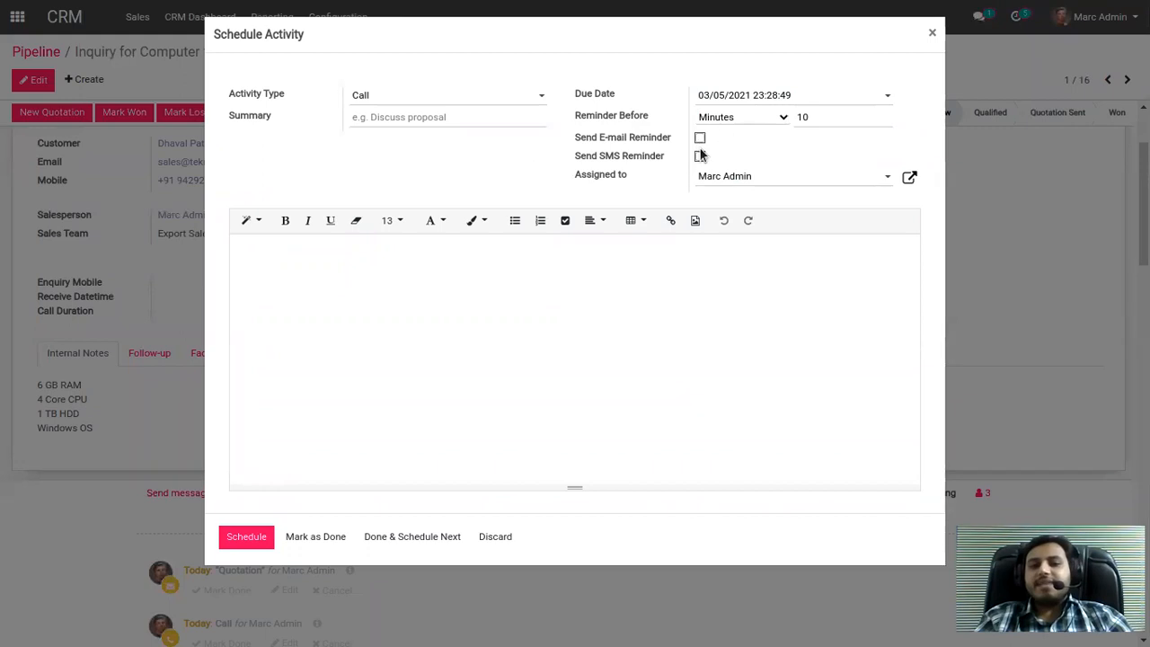
left_click(737, 179)
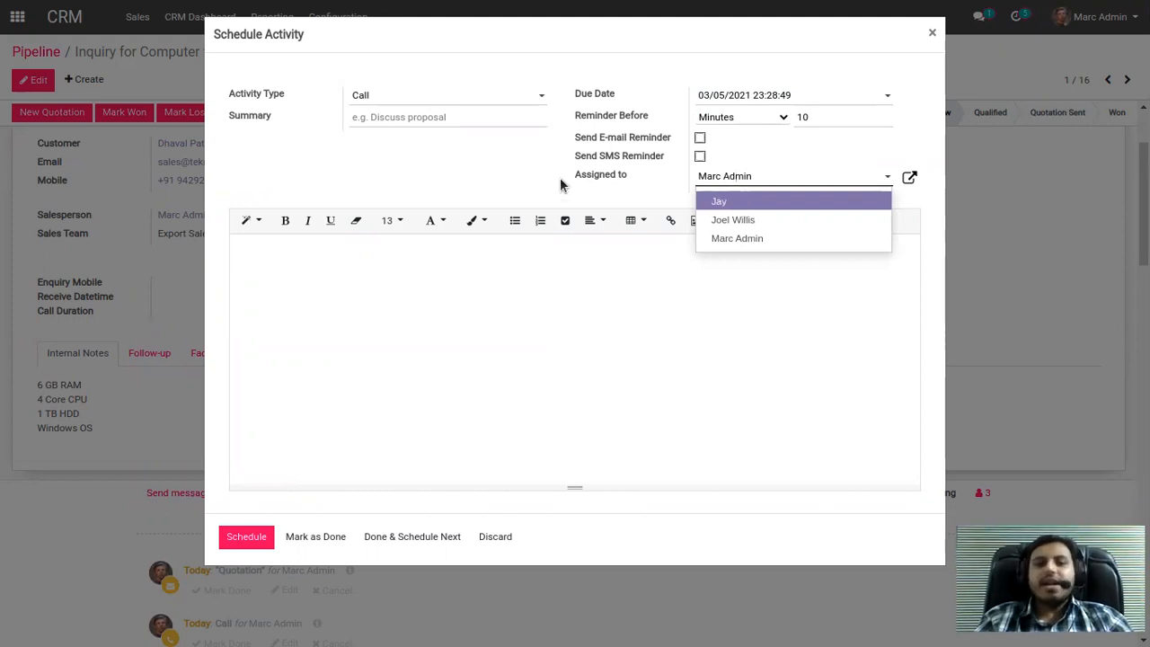
left_click(495, 105)
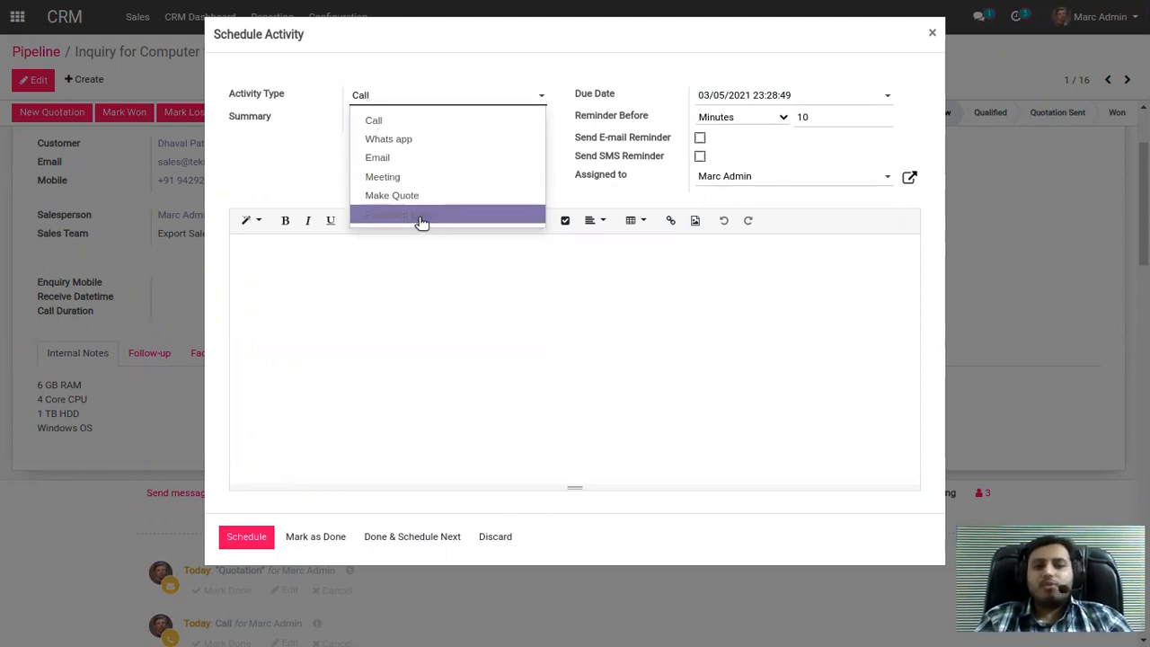
left_click(300, 167)
left_click(248, 538)
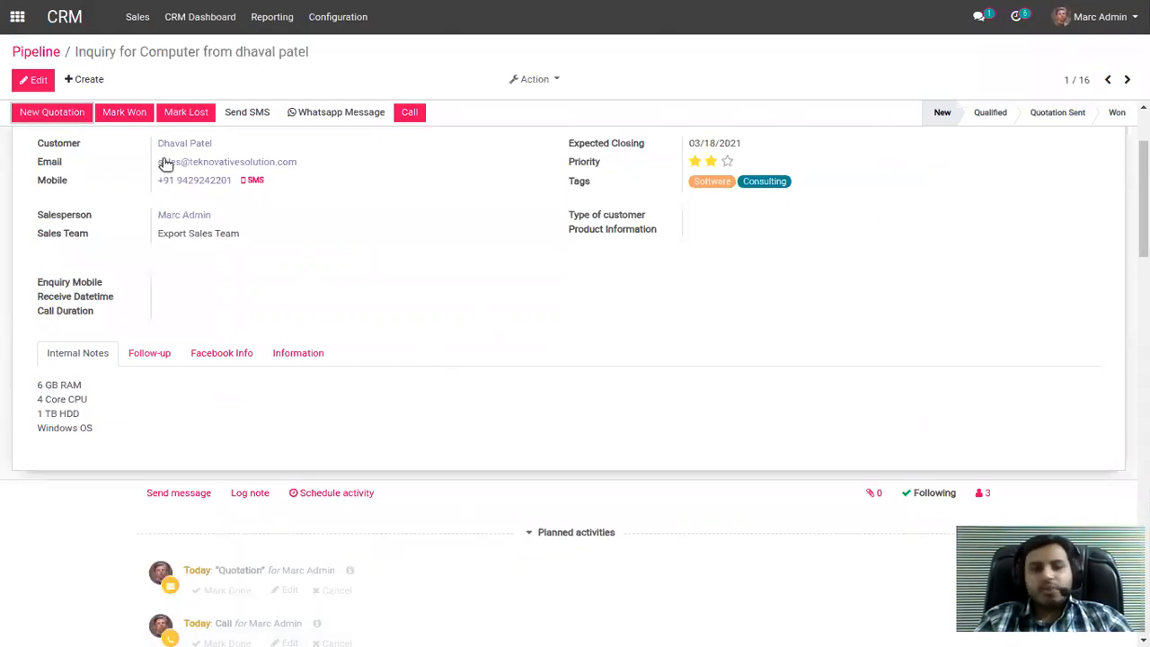
Step: Return to the pipeline, switch it to the activity view and single out the calls due today
left_click(61, 54)
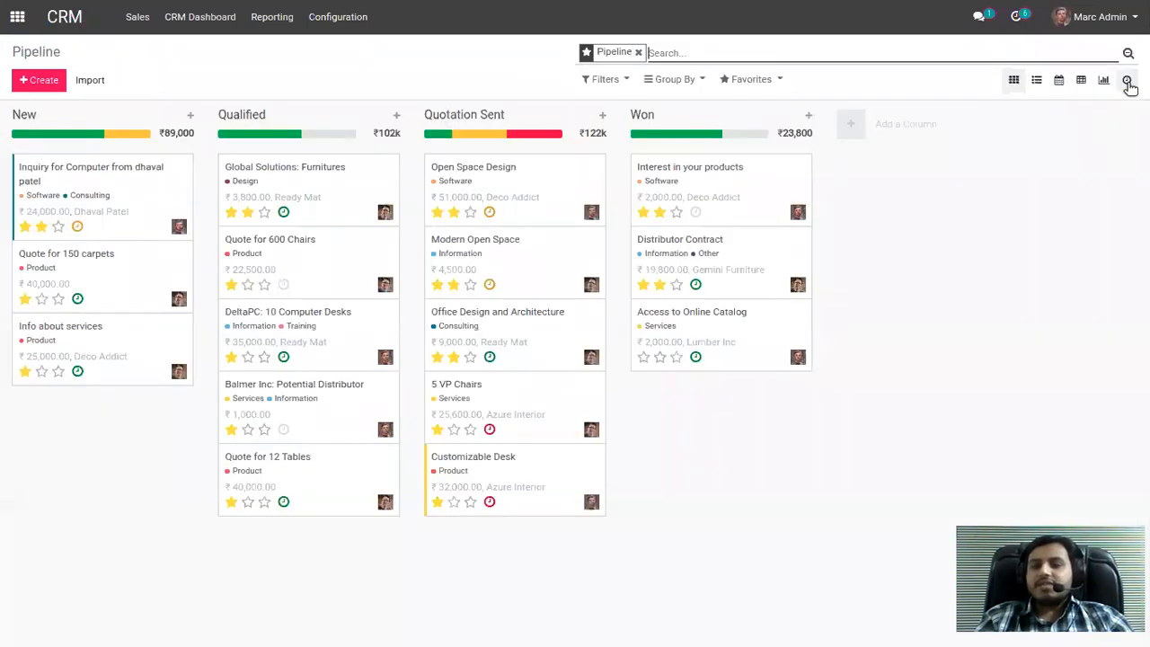
left_click(1127, 81)
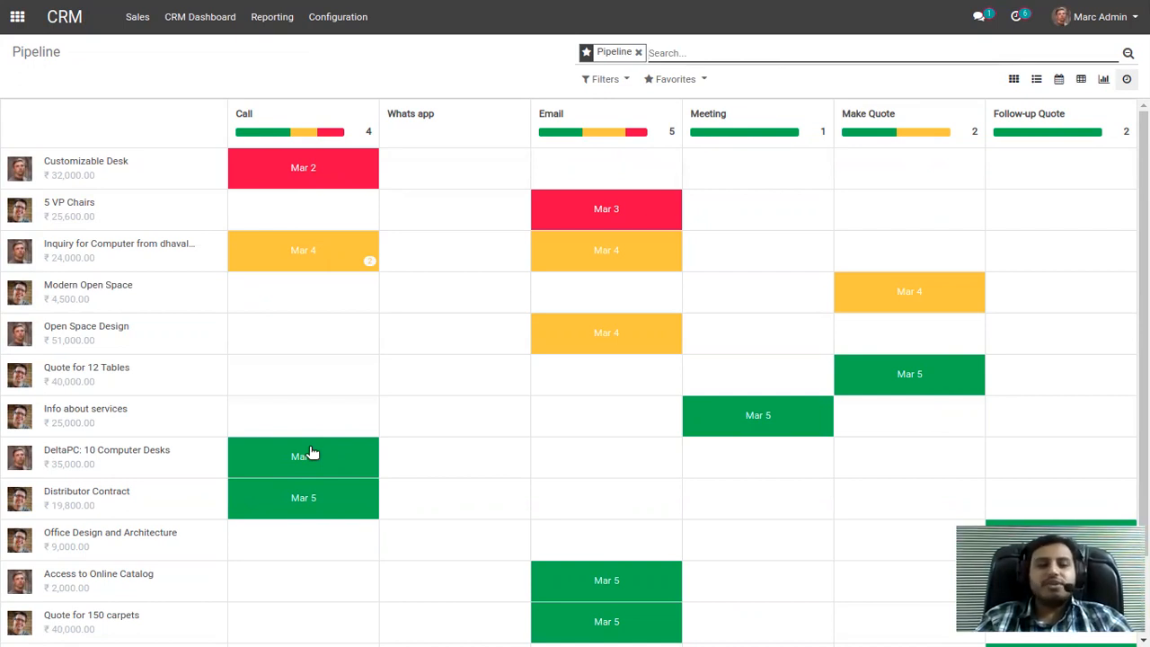
left_click(303, 132)
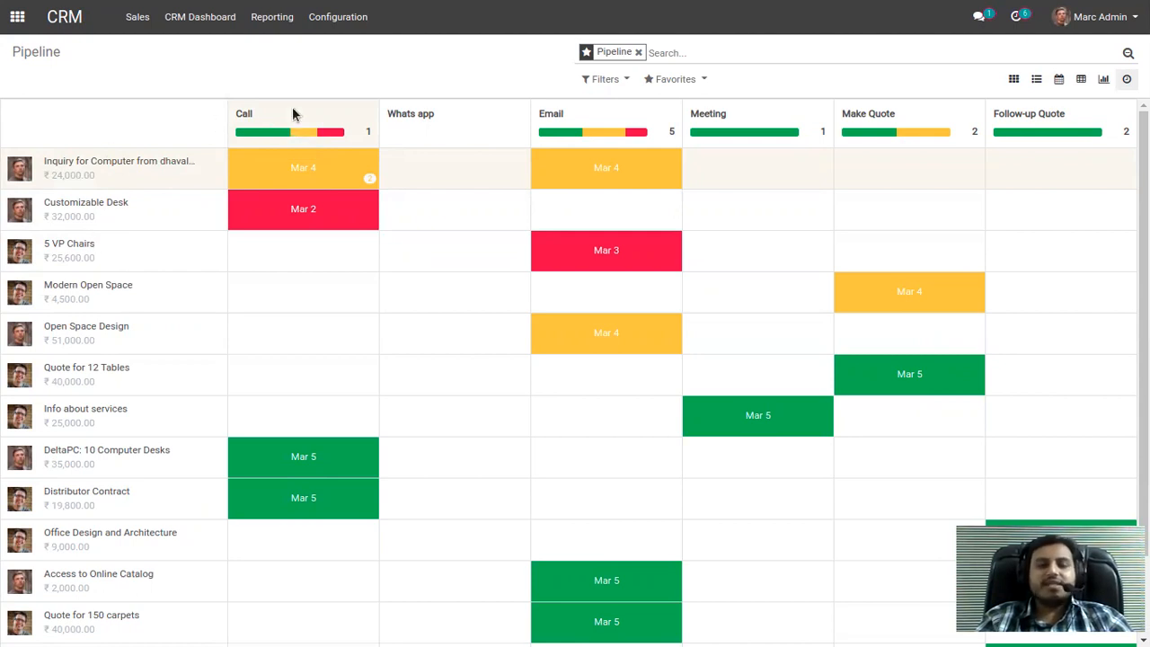
Step: Mark the computer inquiry's call for today as done with the feedback "asked me to send quote" and continue to scheduling the next activity
left_click(306, 176)
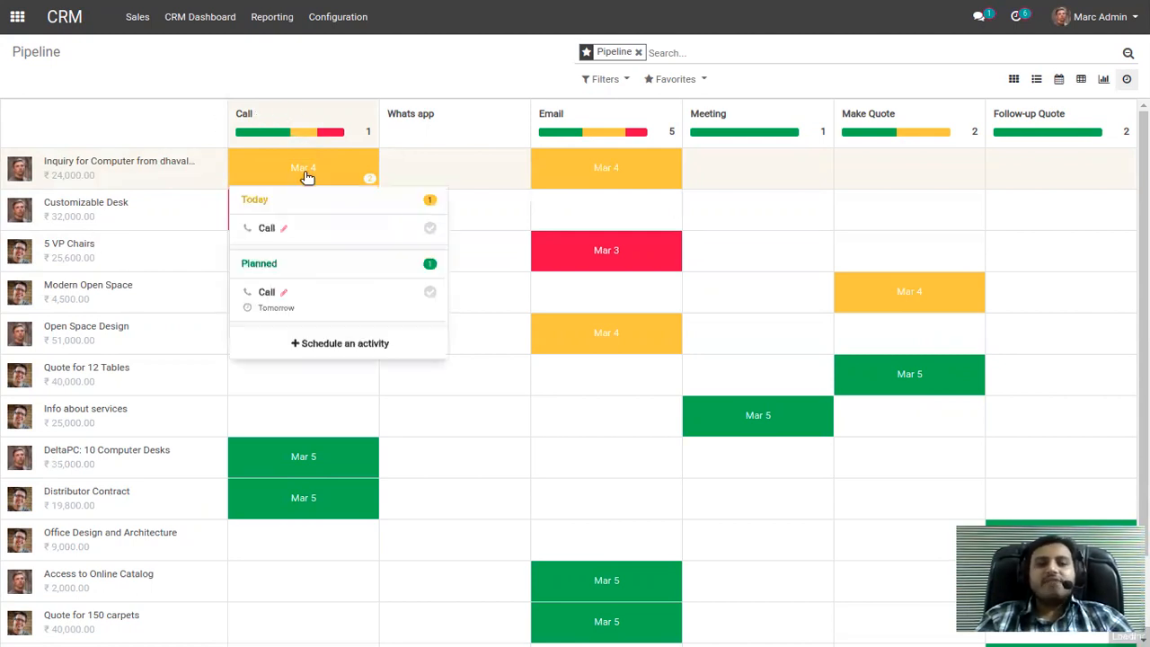
left_click(430, 230)
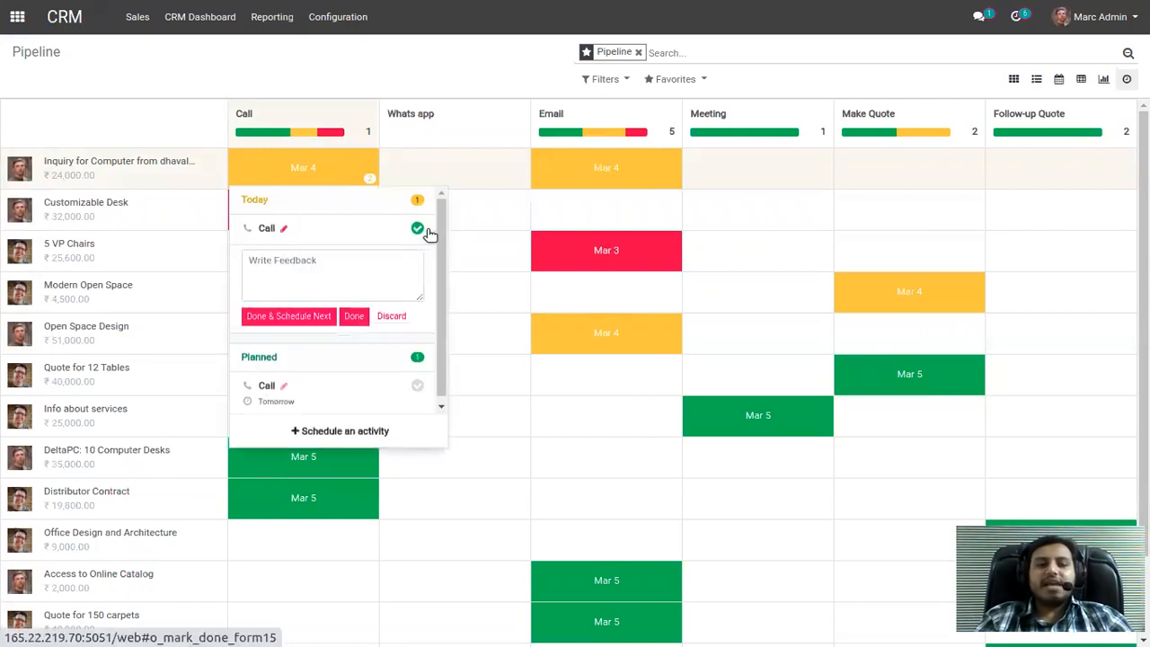
left_click(331, 259)
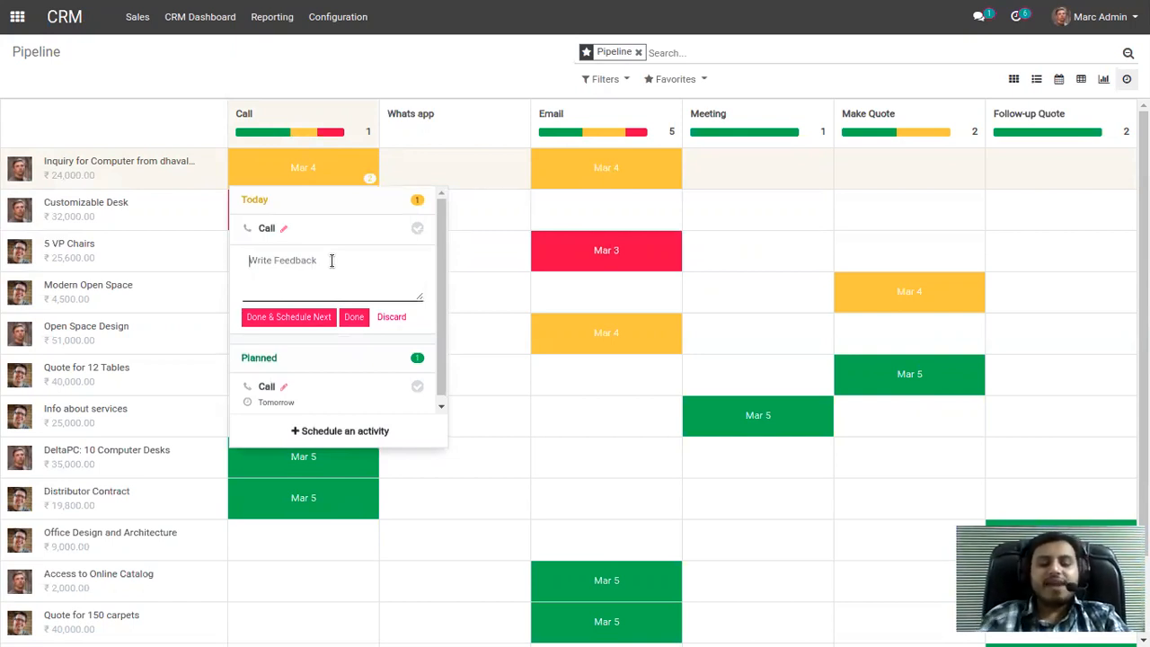
type("a")
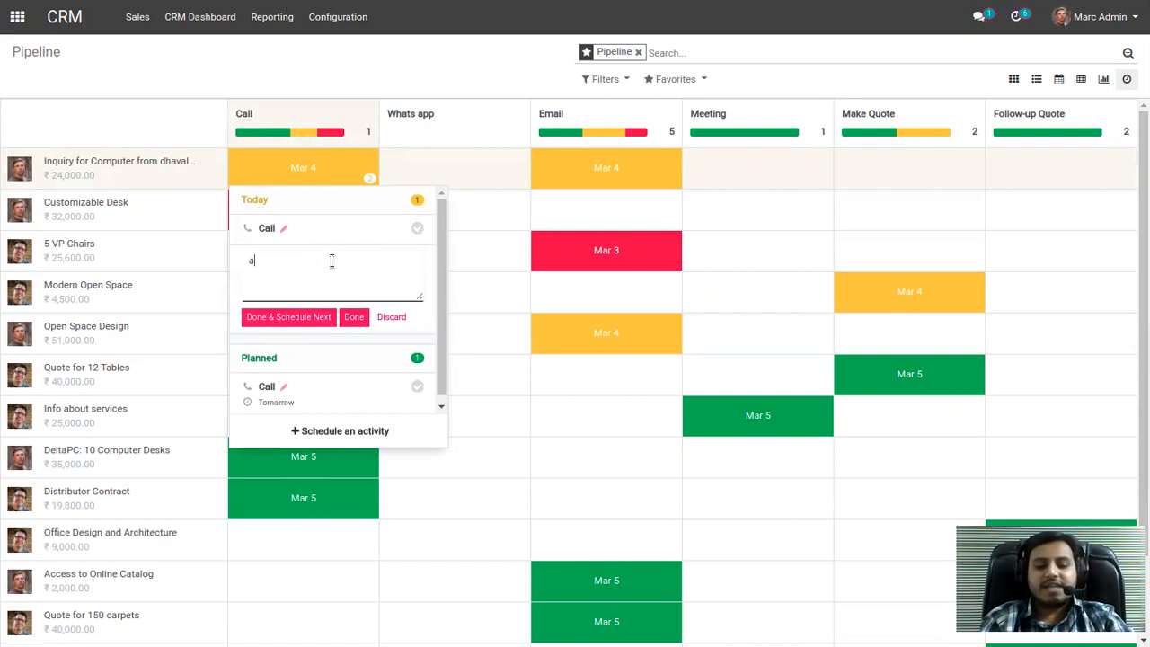
type("ske")
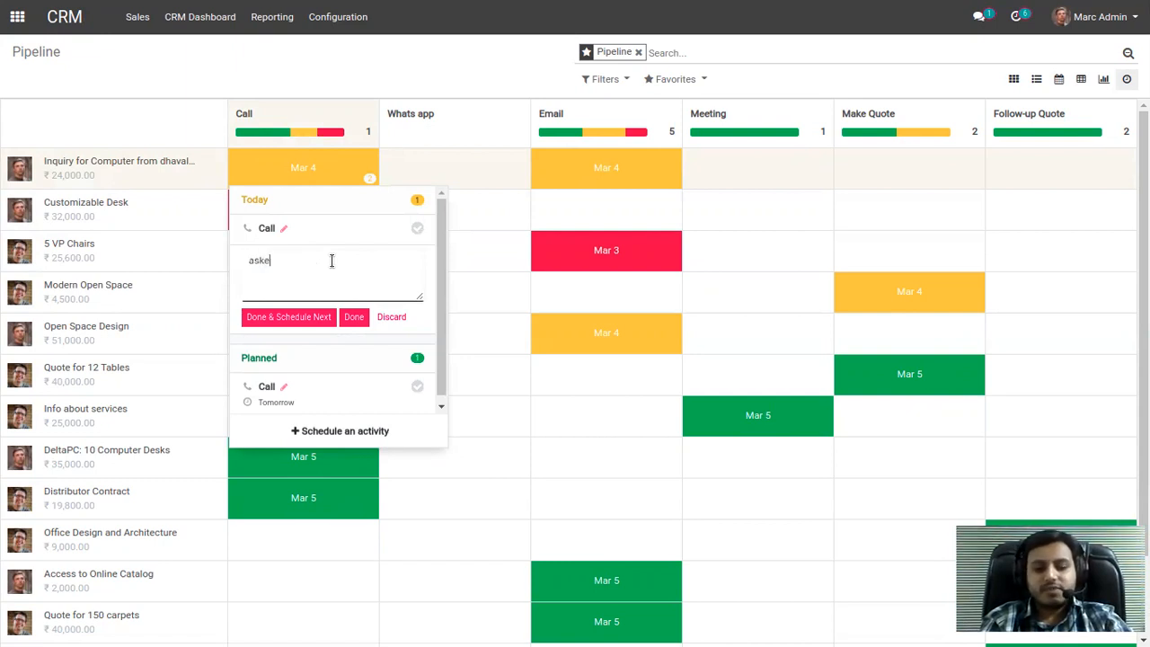
type("d me to")
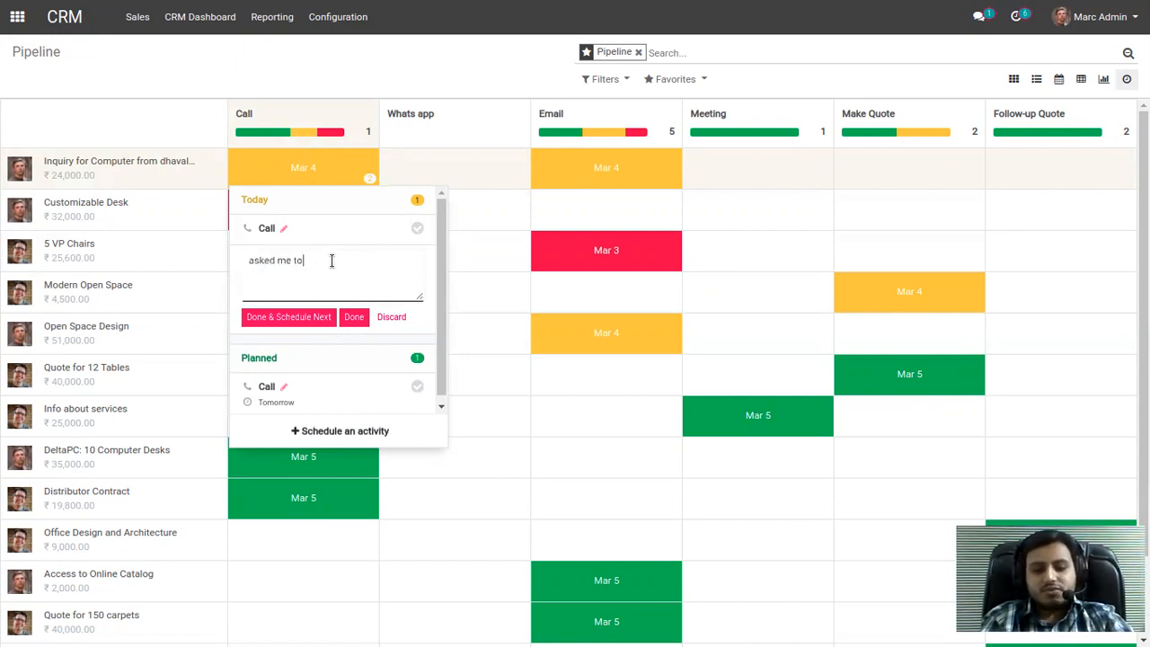
type(" send quote")
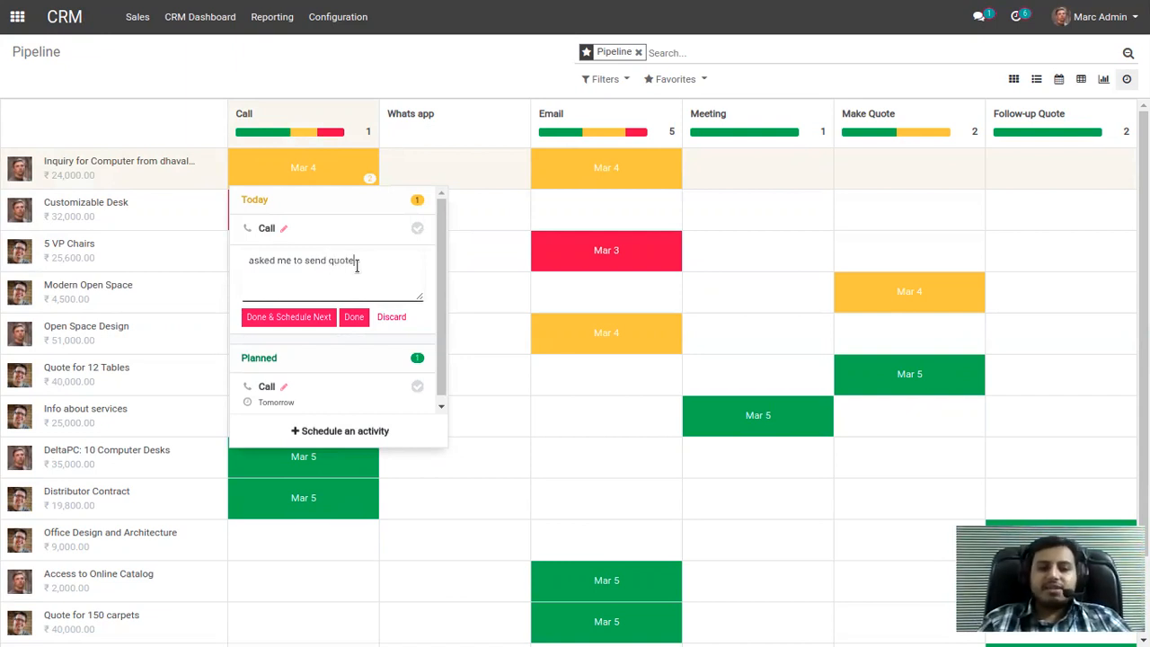
left_click(312, 321)
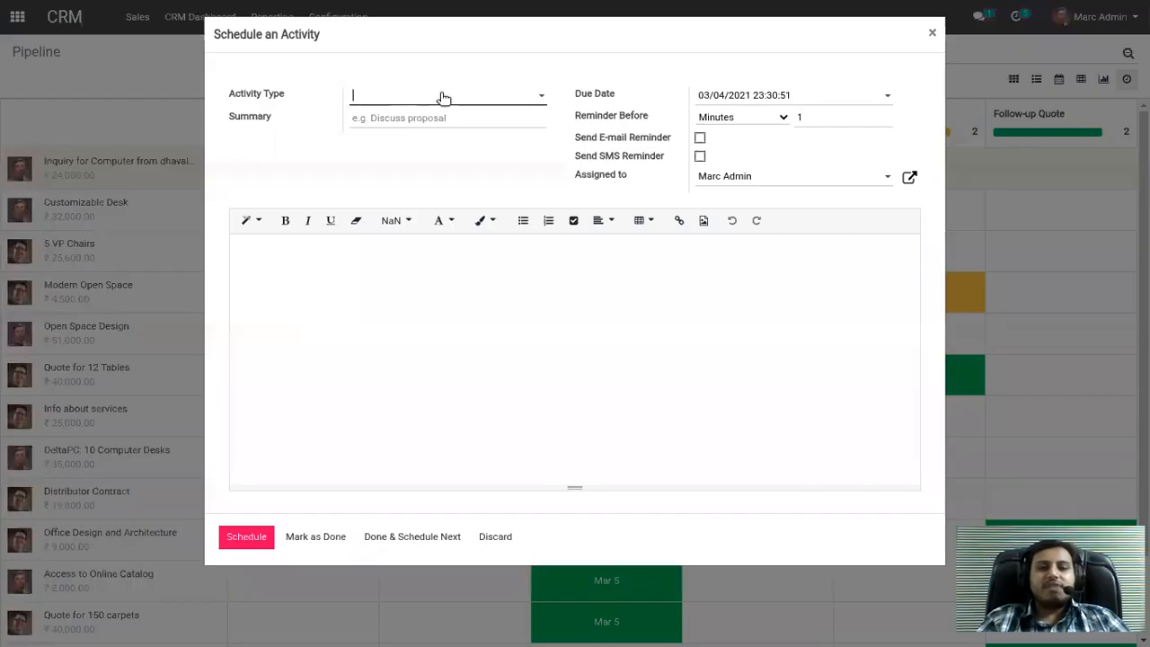
Step: Schedule a Whats app activity as the follow-up to the completed call
left_click(440, 98)
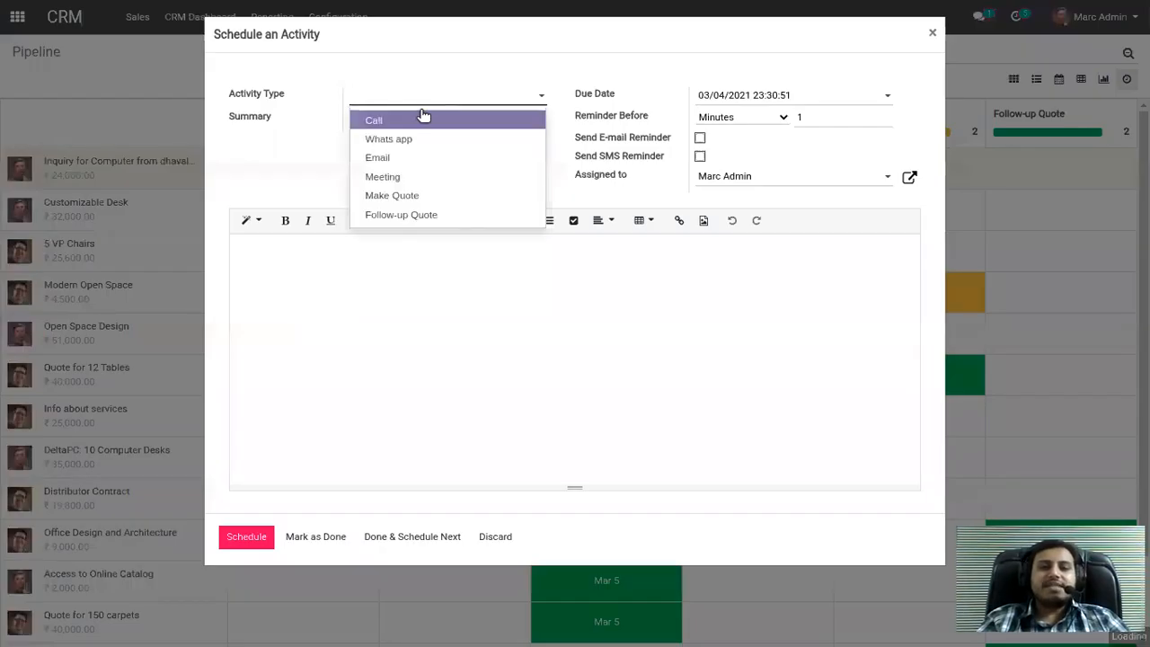
key("Return")
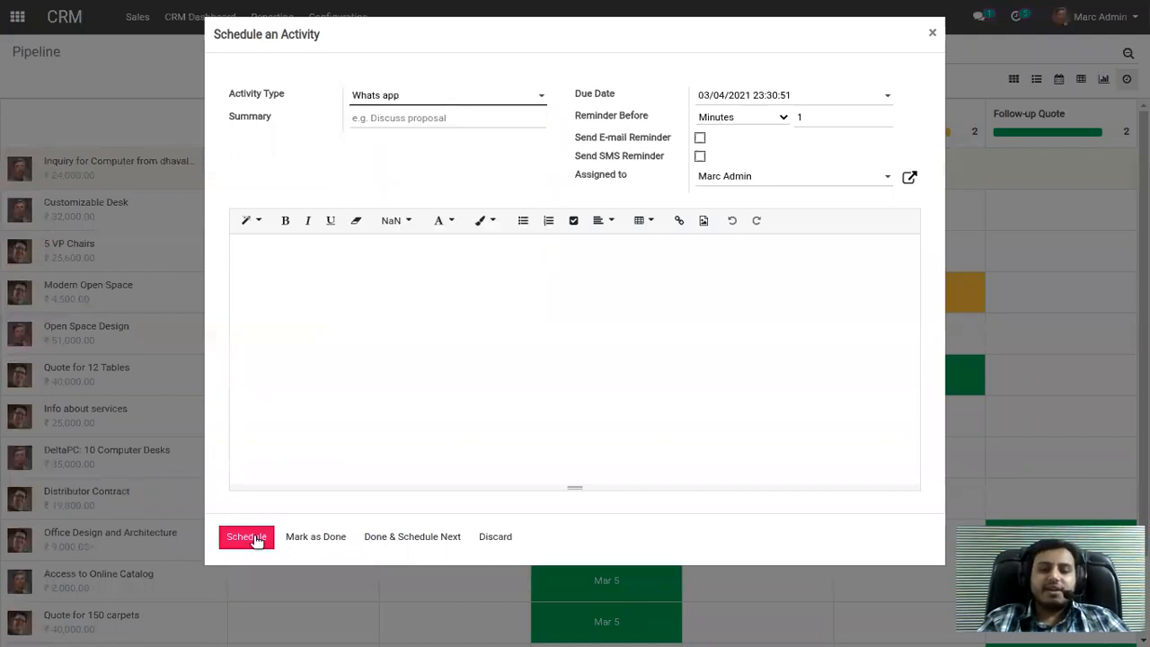
key("Return")
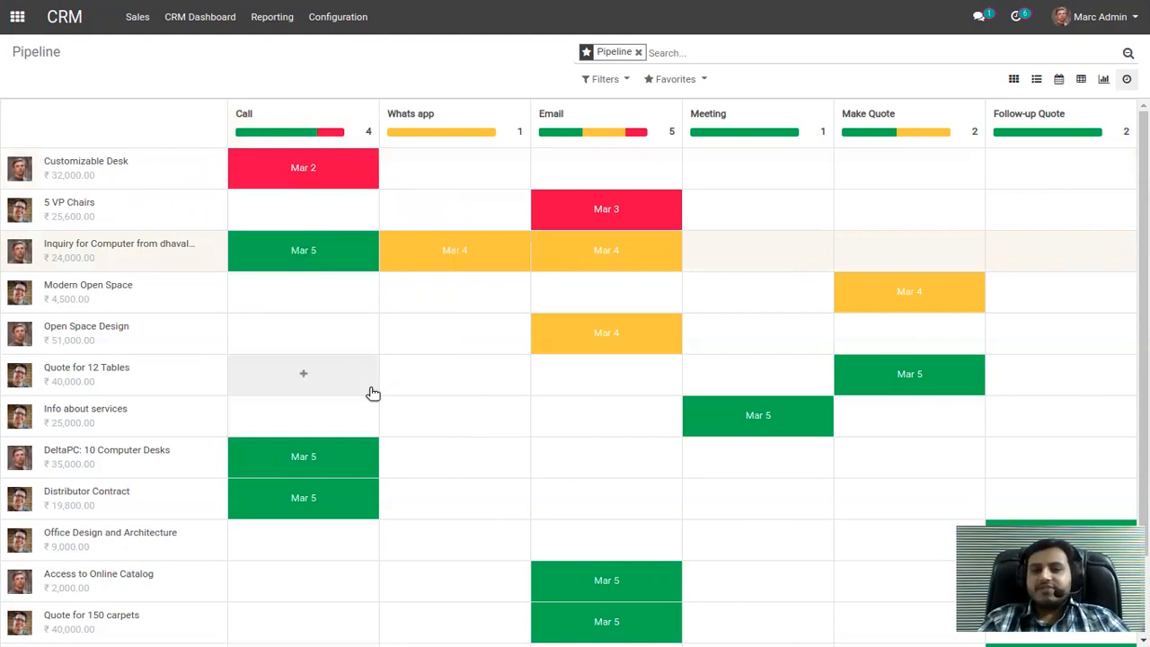
Step: Open the computer inquiry opportunity and review its planned activities and the feedback logged for the completed call
left_click(104, 254)
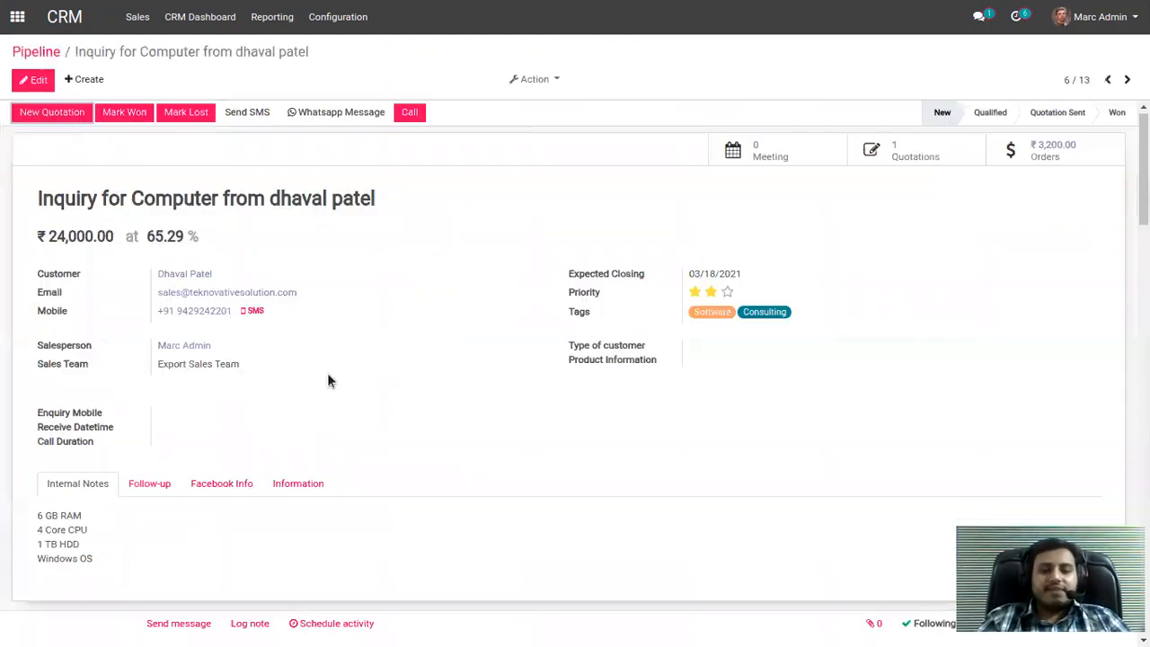
scroll(526, 378, "down", 1)
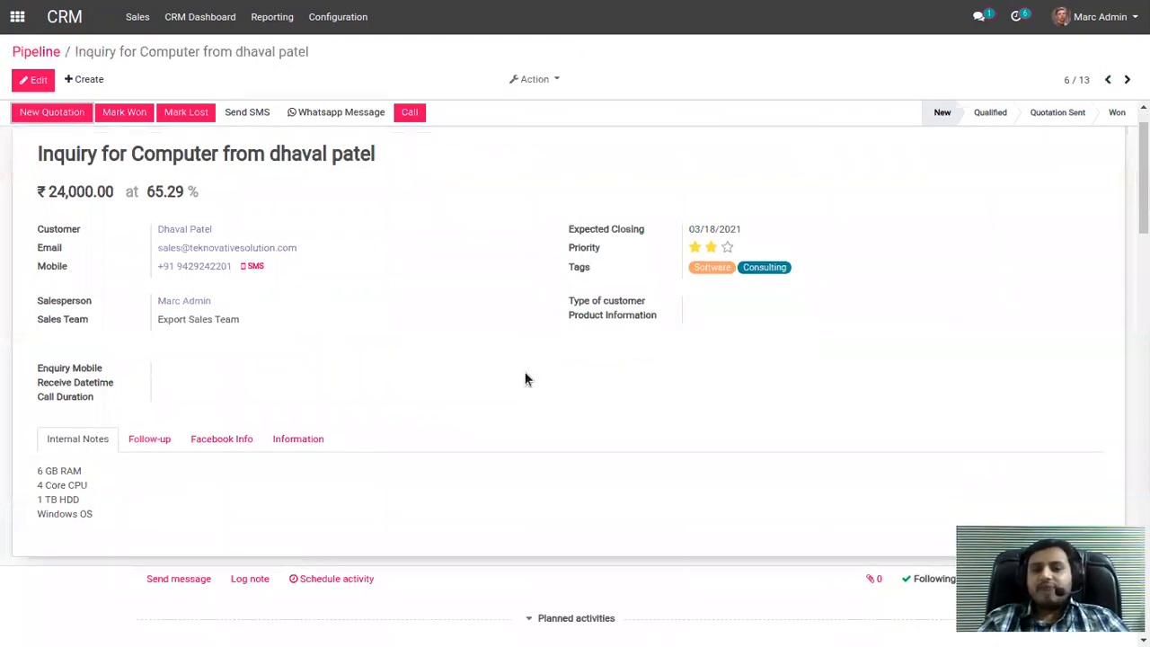
scroll(334, 426, "down", 5)
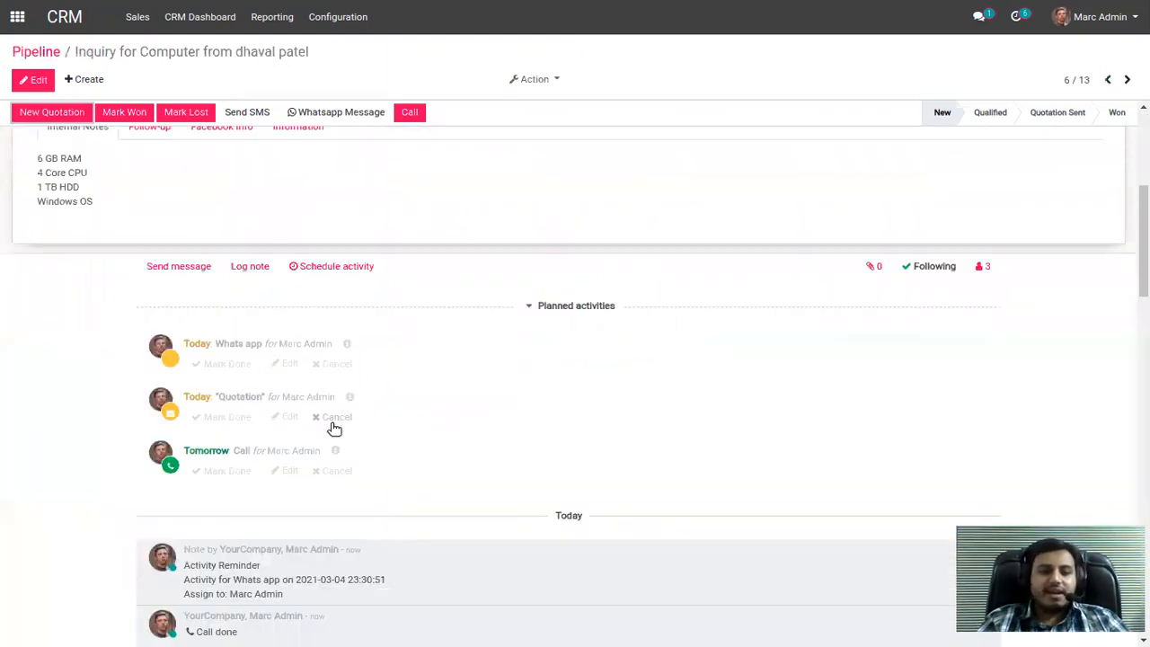
scroll(296, 462, "down", 2)
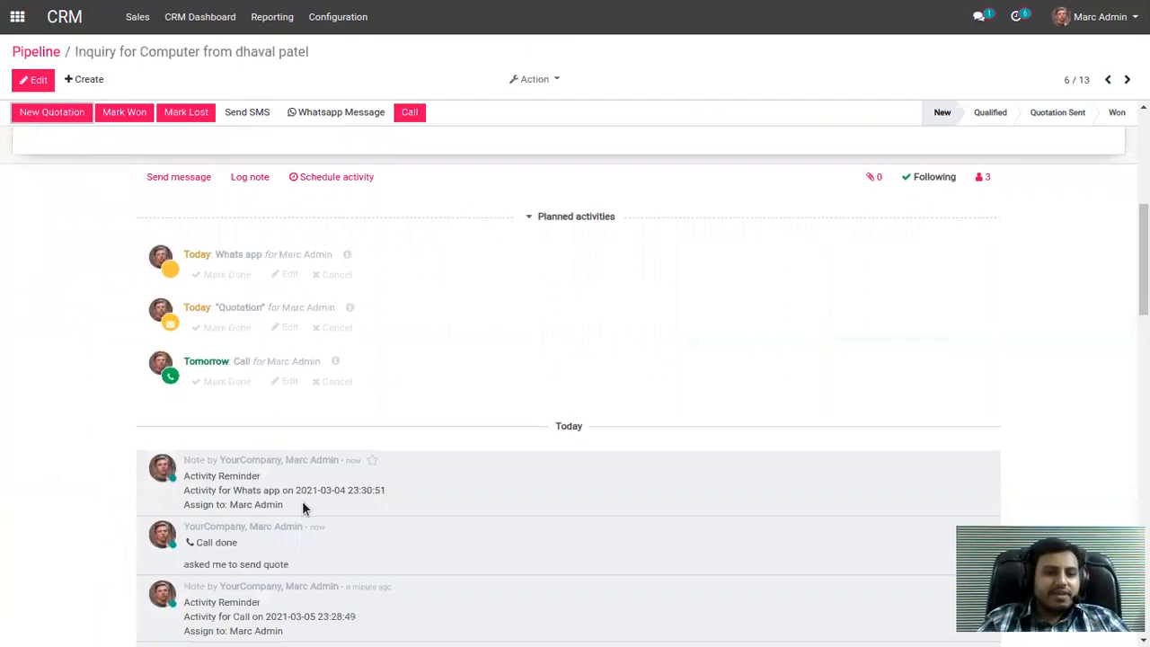
scroll(270, 503, "down", 1)
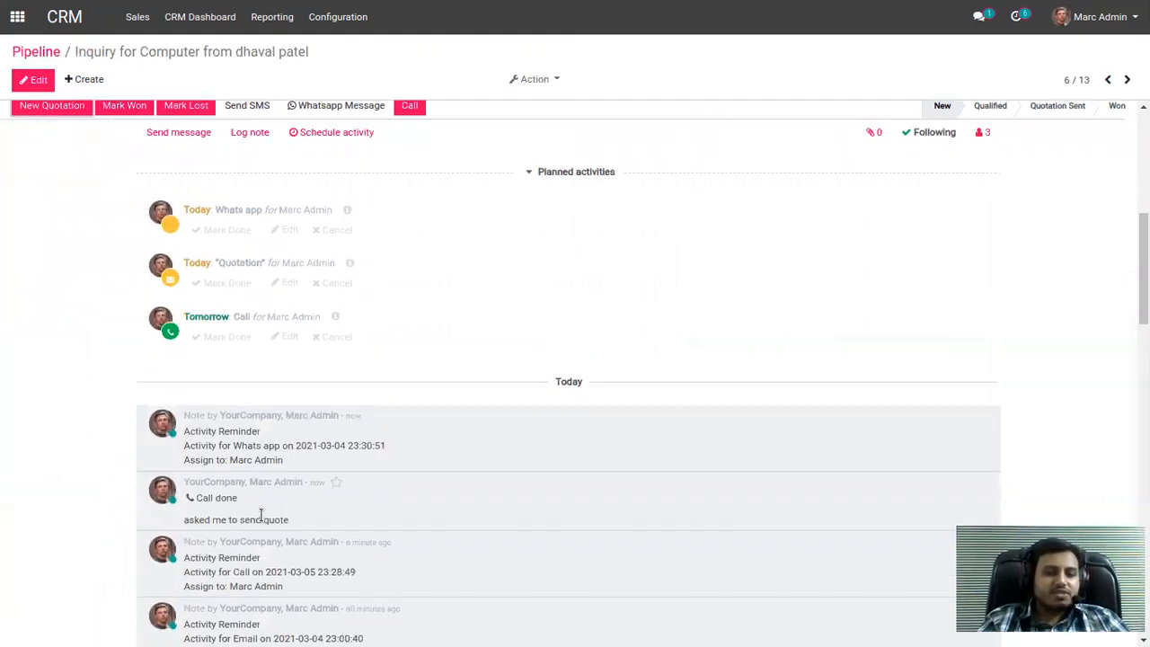
left_click_drag(180, 521, 285, 520)
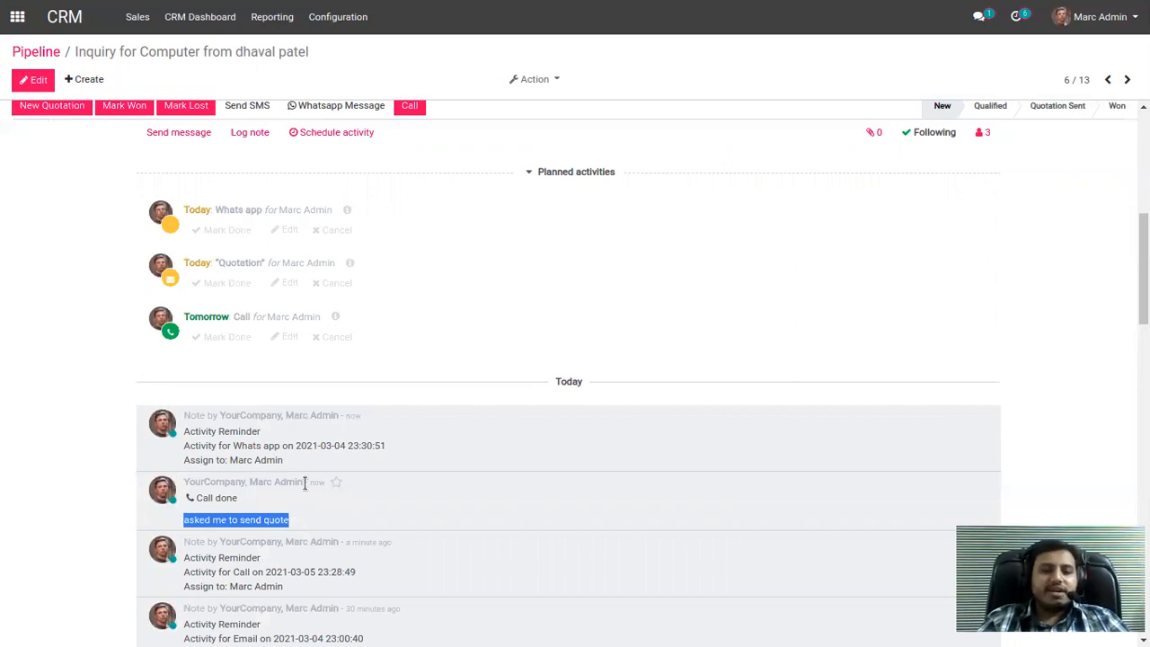
Step: Examine who logged the completed call and when, and the opportunity's earlier activity history, ending at the header details
left_click_drag(308, 482, 249, 482)
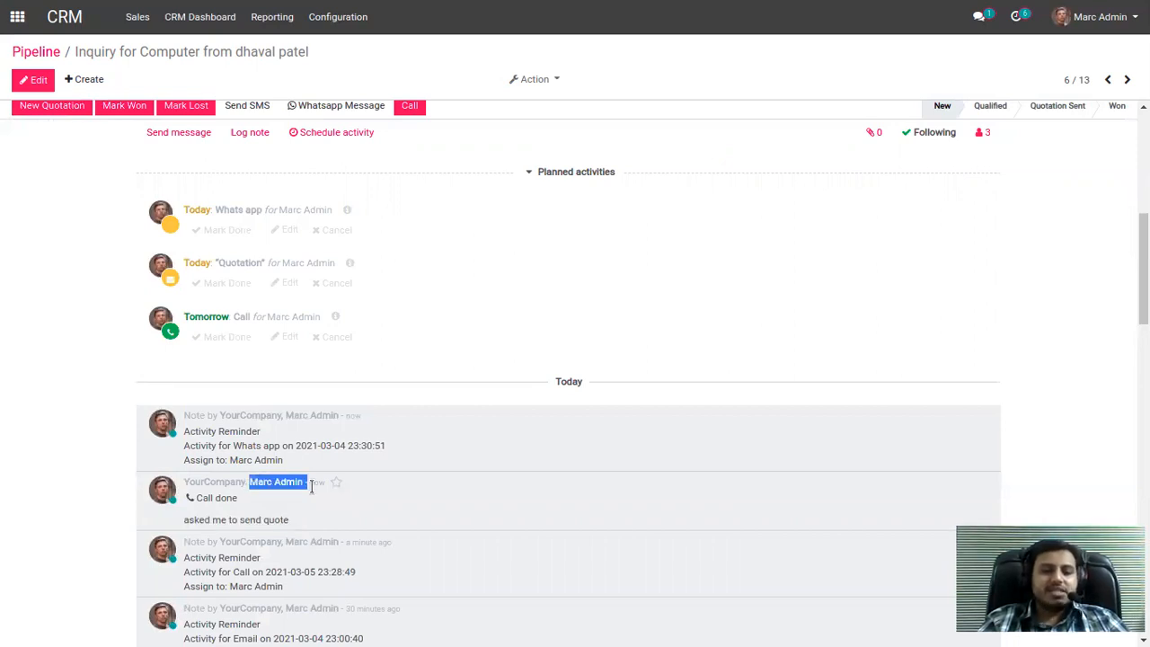
left_click_drag(329, 482, 305, 482)
scroll(439, 500, "down", 3)
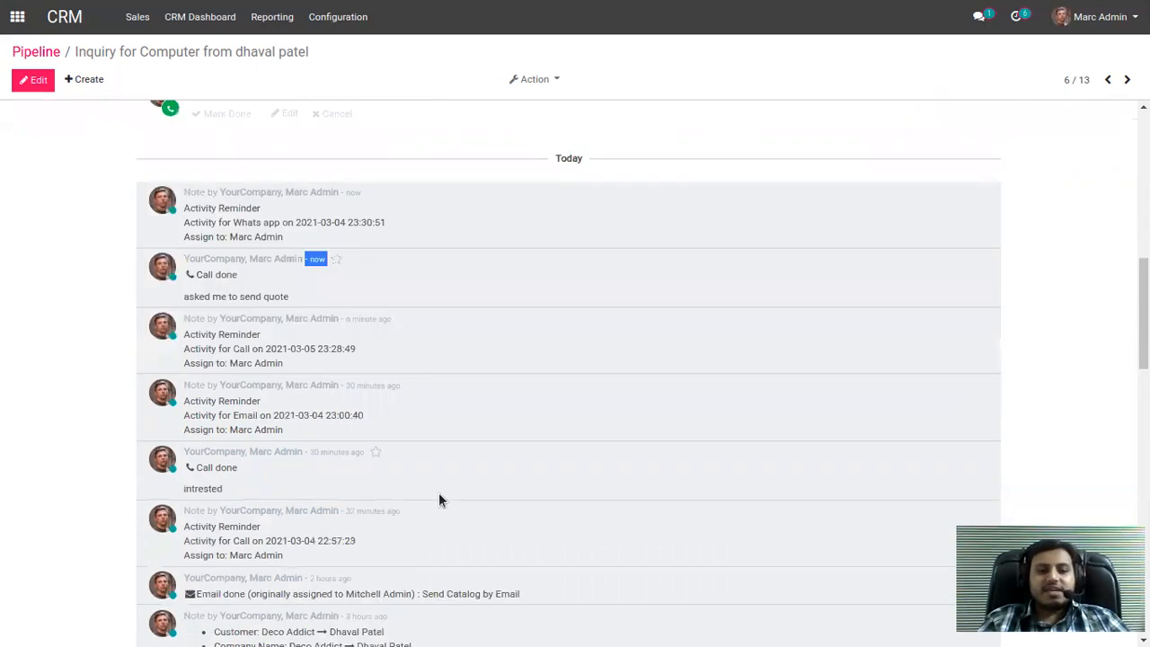
scroll(431, 459, "down", 2)
scroll(430, 458, "down", 5)
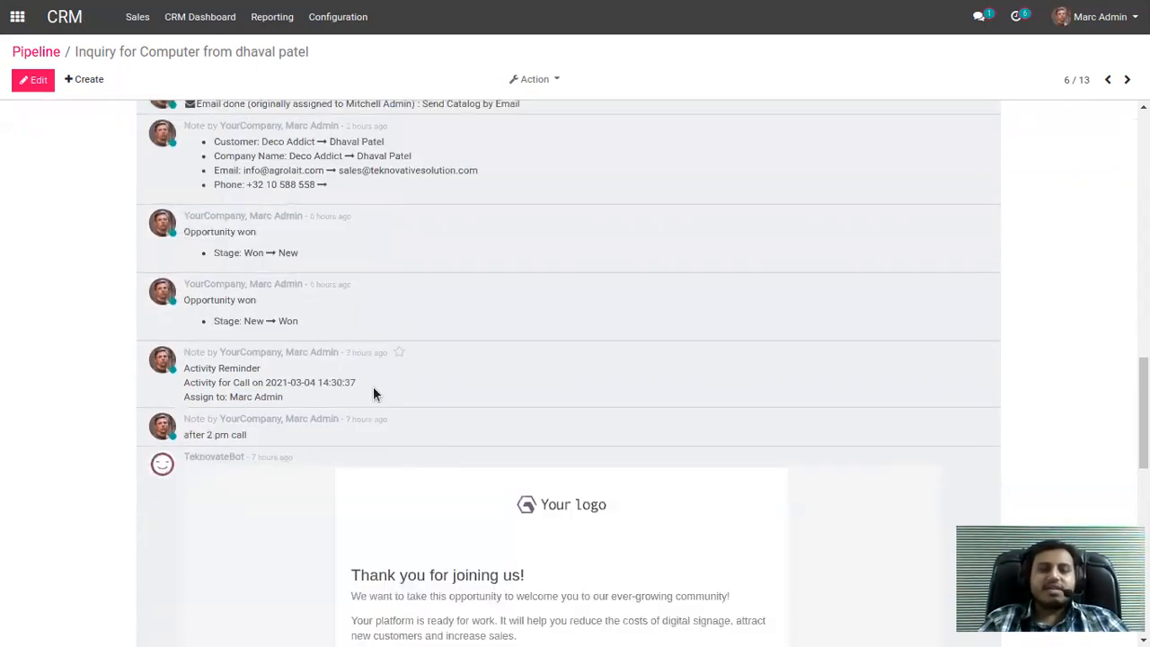
scroll(373, 388, "up", 10)
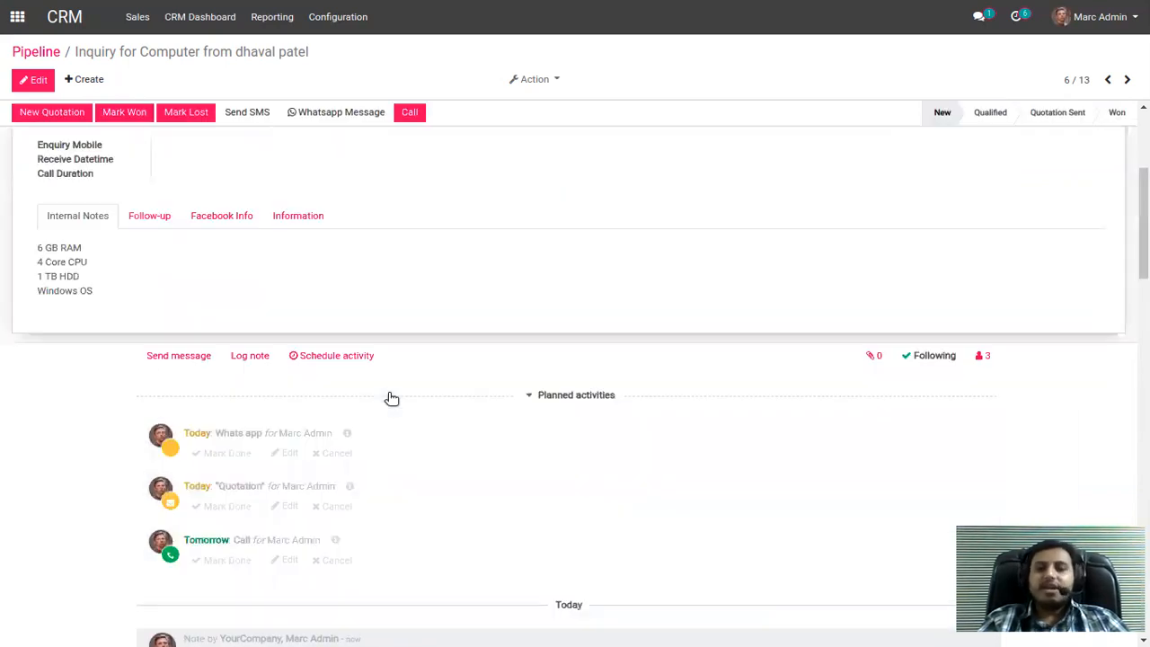
scroll(394, 405, "up", 3)
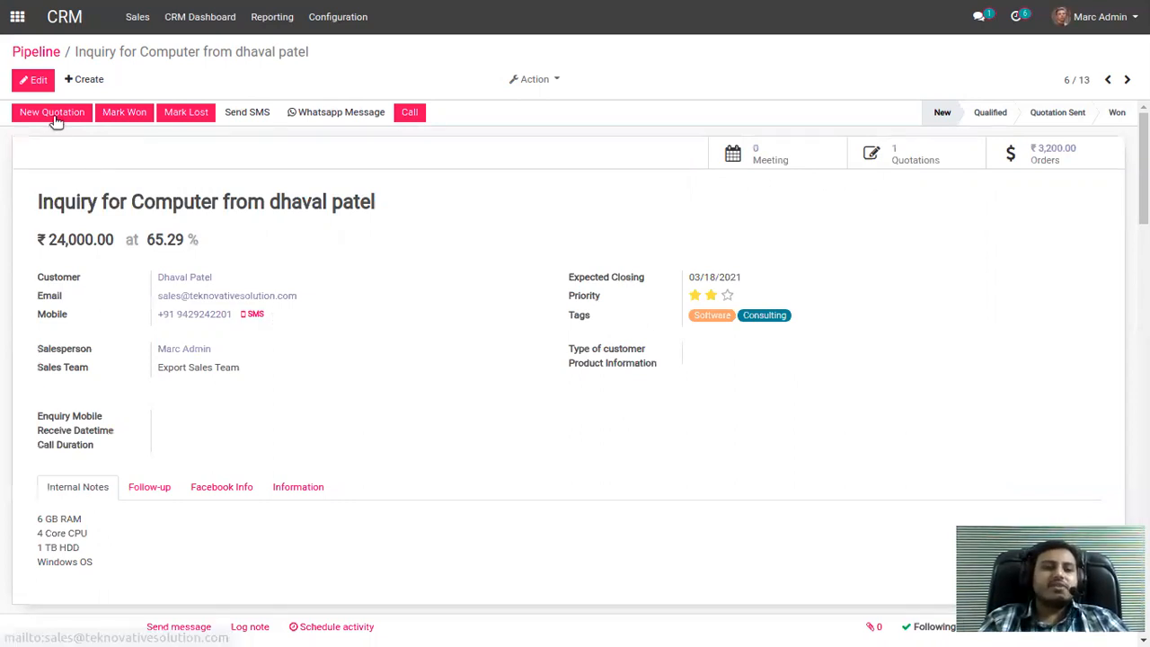
Step: Open the quotation linked to the computer inquiry, set its payment terms to 15 Days and save it
left_click(905, 159)
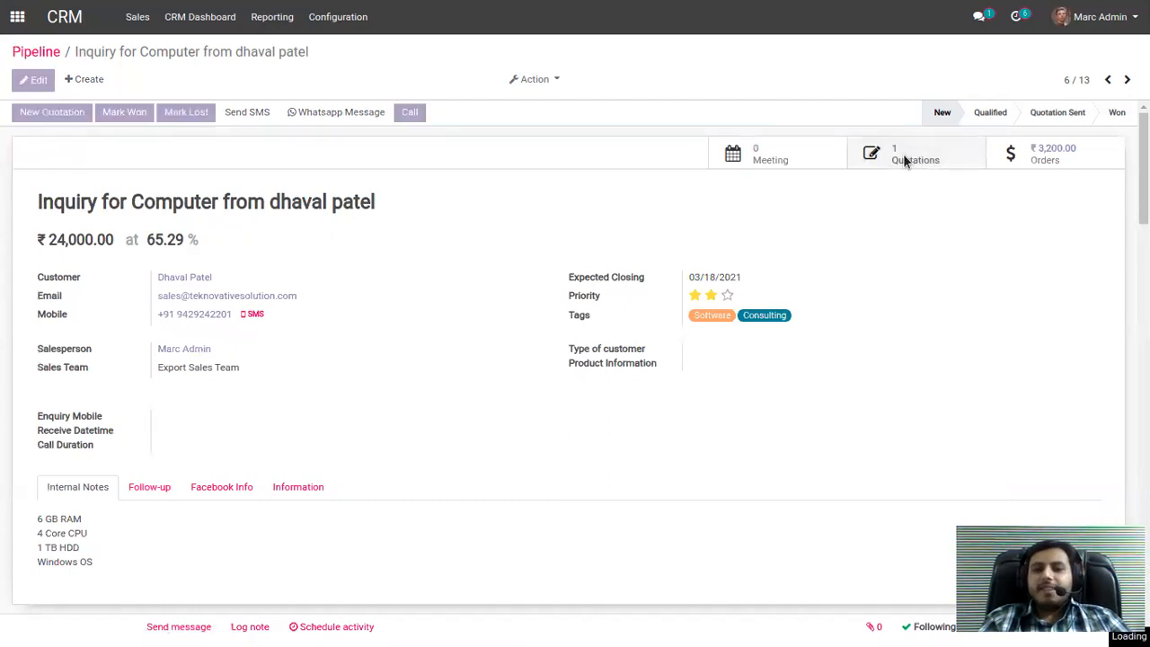
left_click(275, 283)
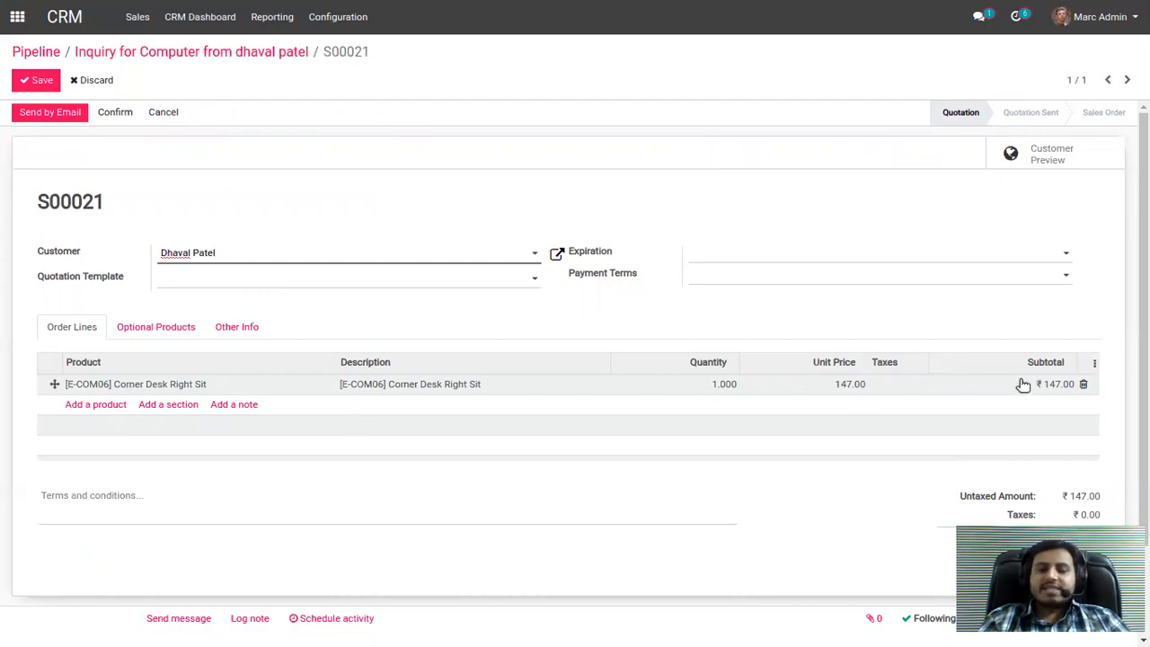
left_click(785, 280)
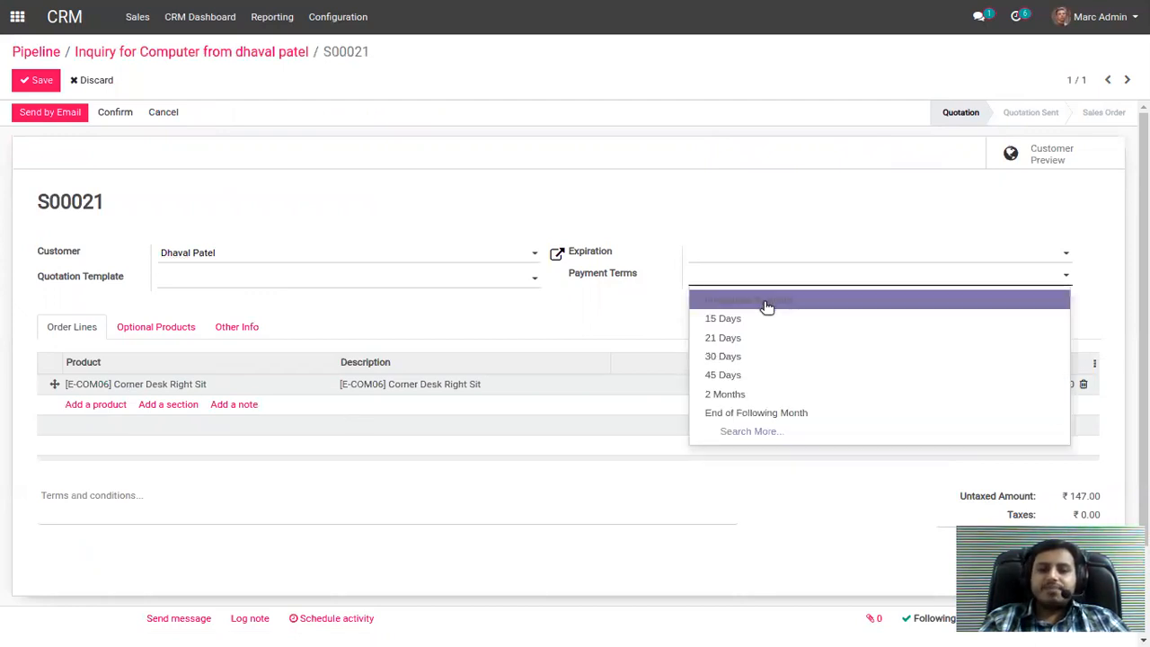
left_click(733, 322)
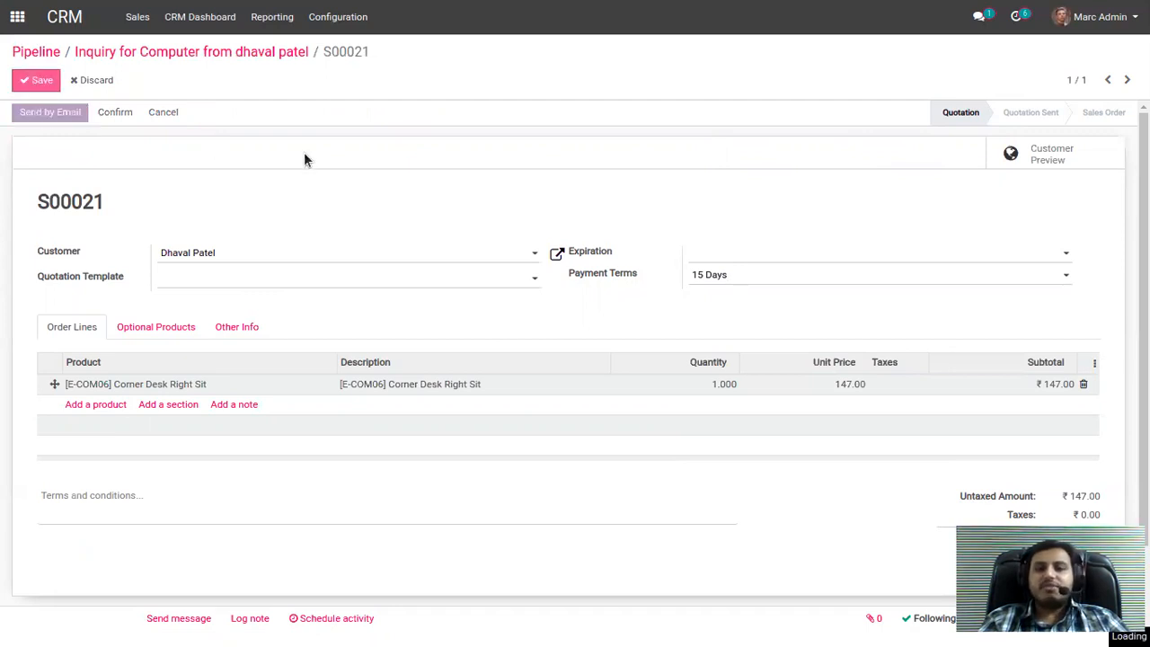
left_click(57, 121)
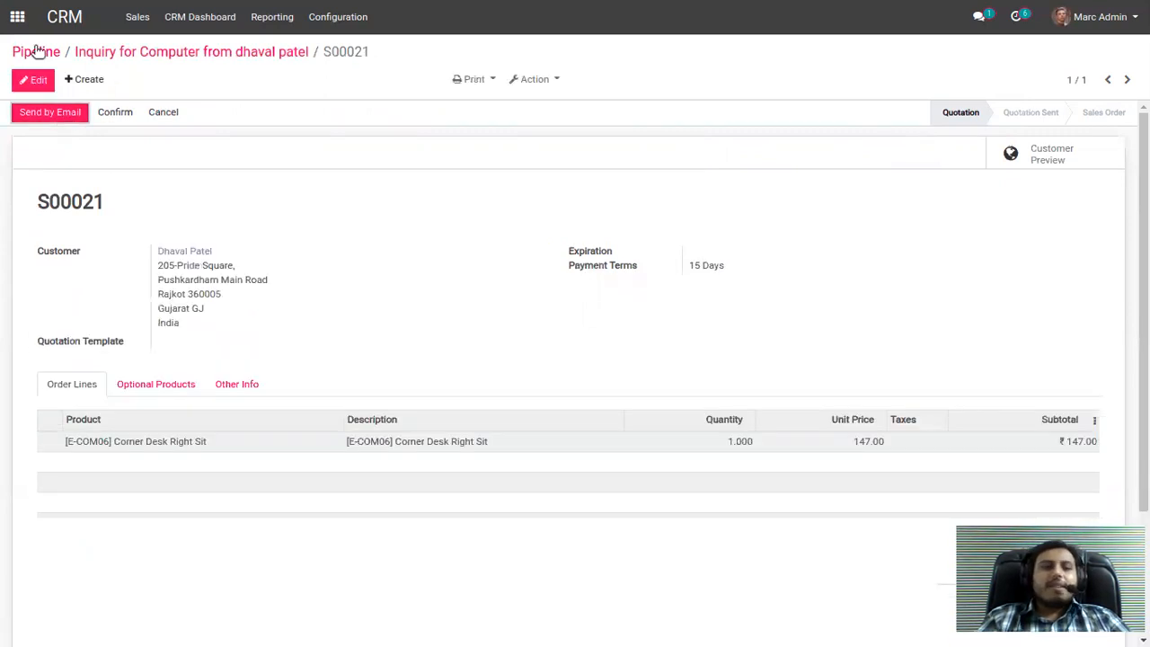
Step: Switch to the Sales app, open the computer inquiry customer's quotation and confirm it as a sales order
left_click(18, 21)
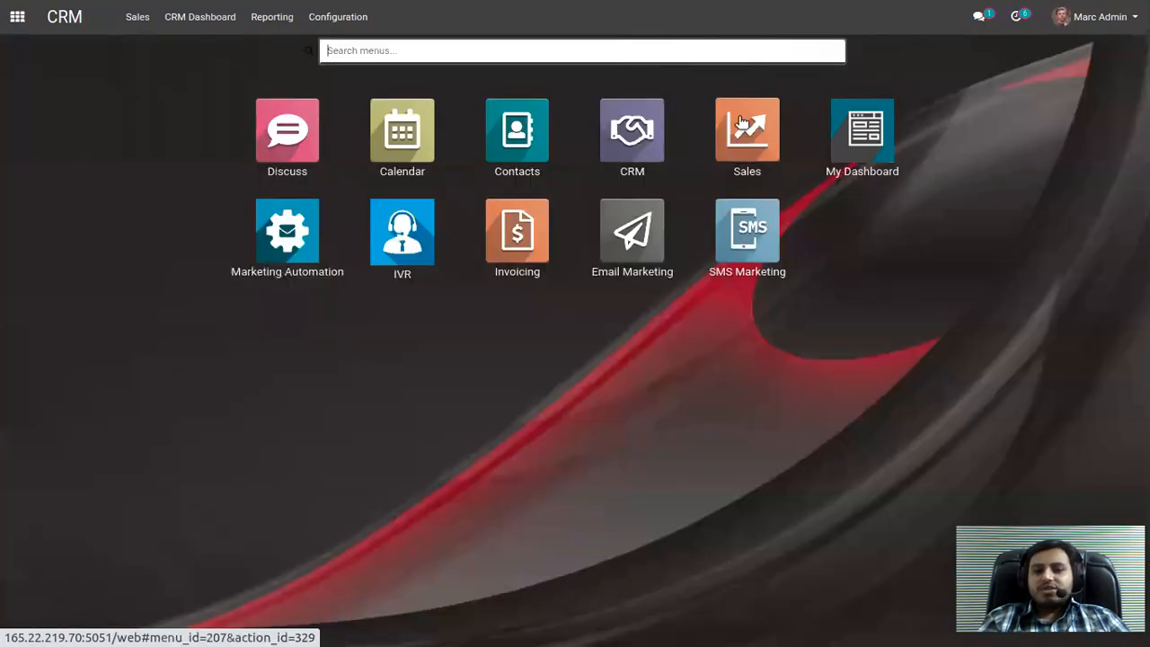
left_click(742, 123)
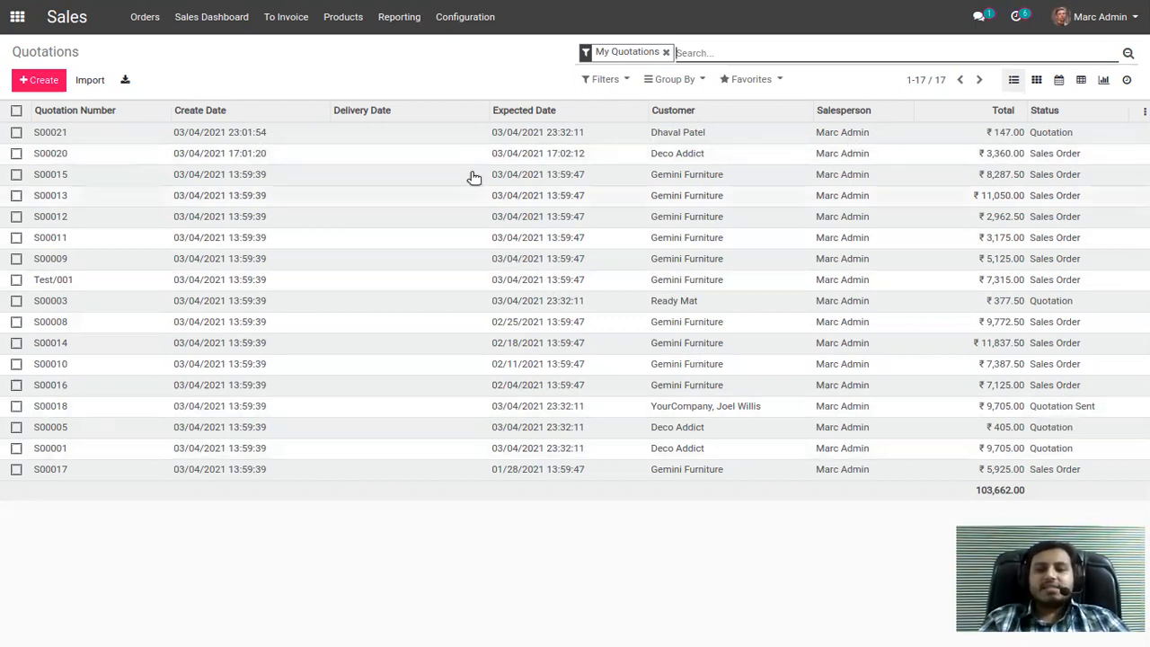
left_click(463, 137)
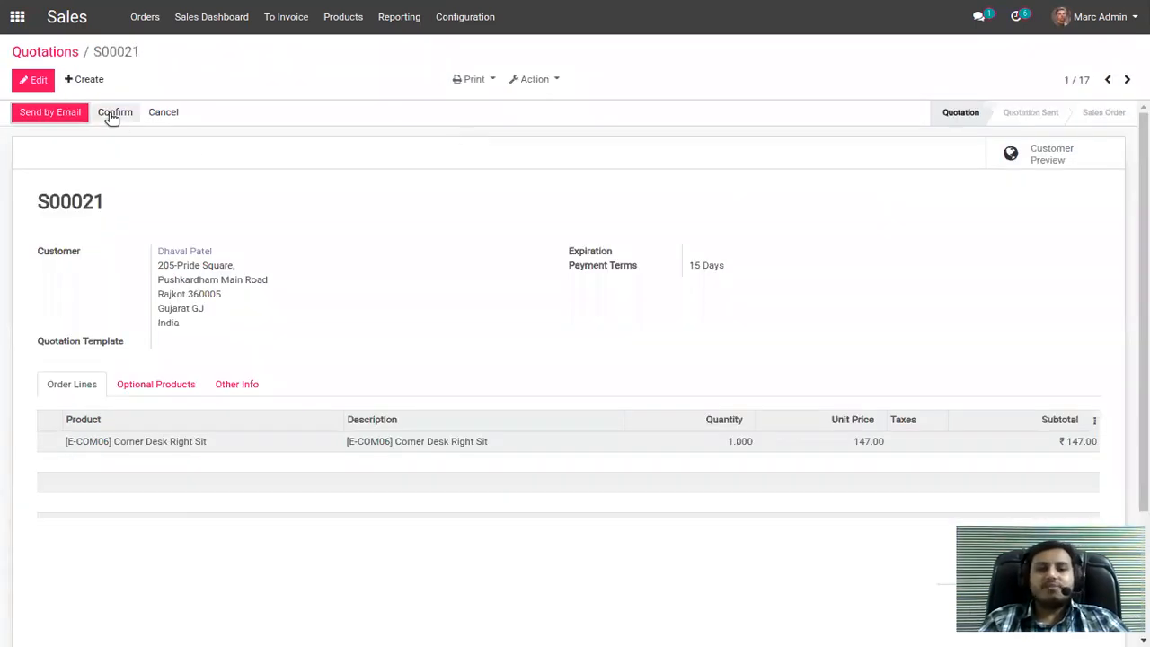
left_click(110, 115)
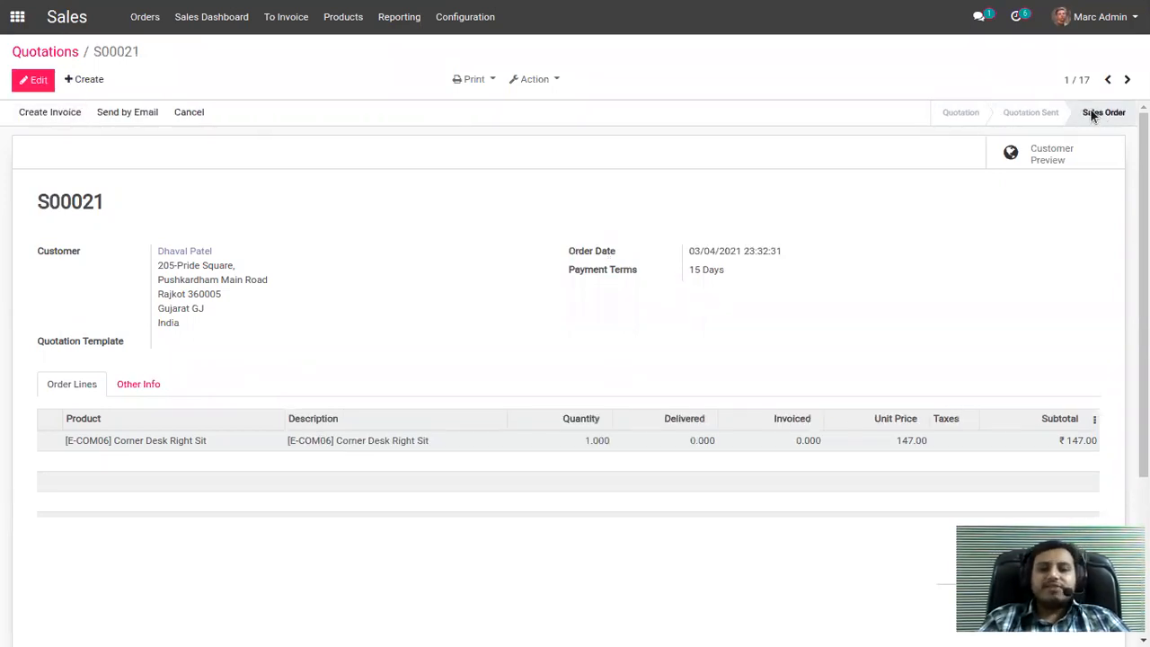
Step: Review the sales order's invoice creation options, including Regular invoice and Down payment (percentage), and cancel without creating an invoice
left_click(41, 113)
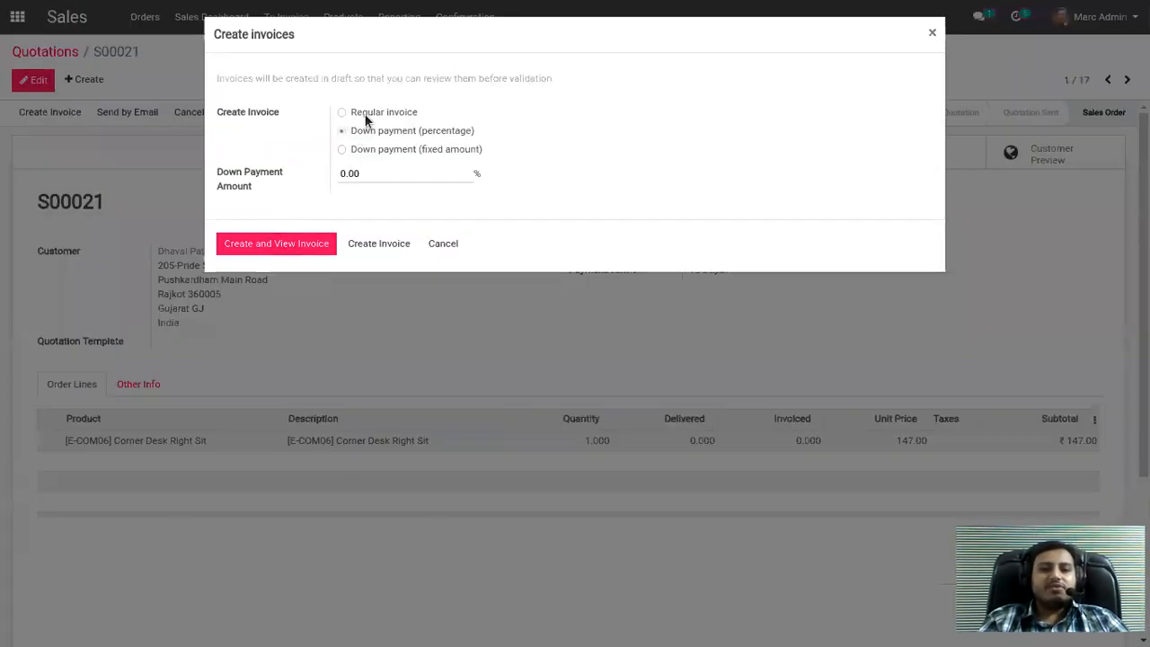
left_click(366, 114)
left_click(275, 214)
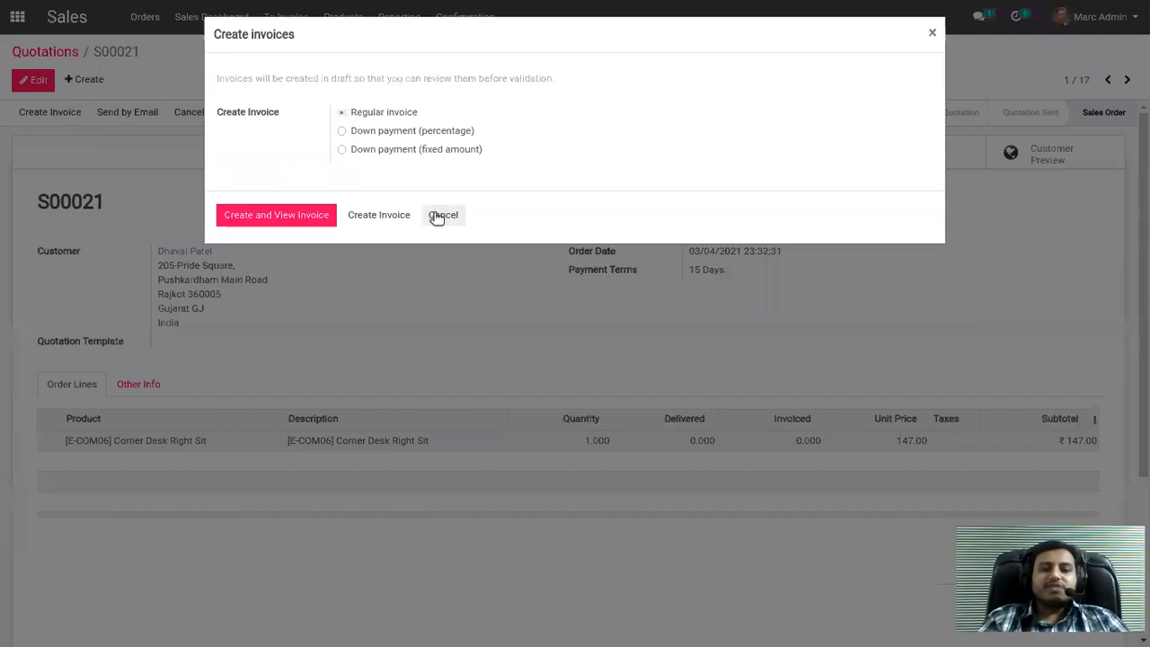
left_click(353, 139)
left_click(437, 215)
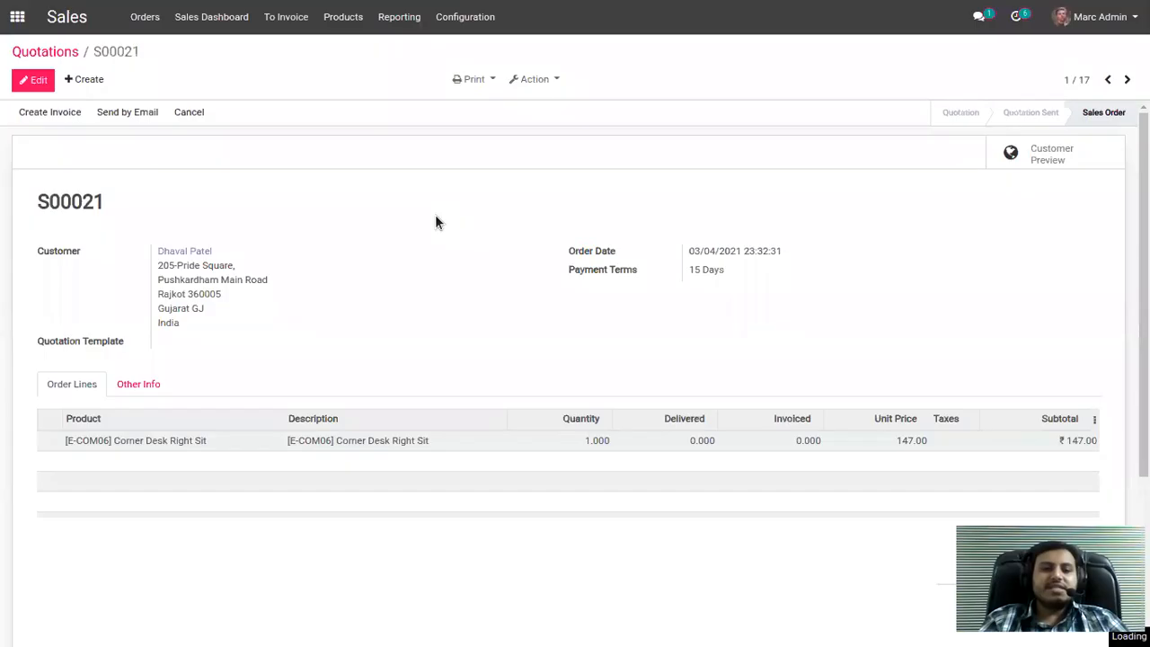
Step: Switch to the Invoicing app and open the Deco Addict invoice dated 03/04/2021 to view its payment options
left_click(18, 19)
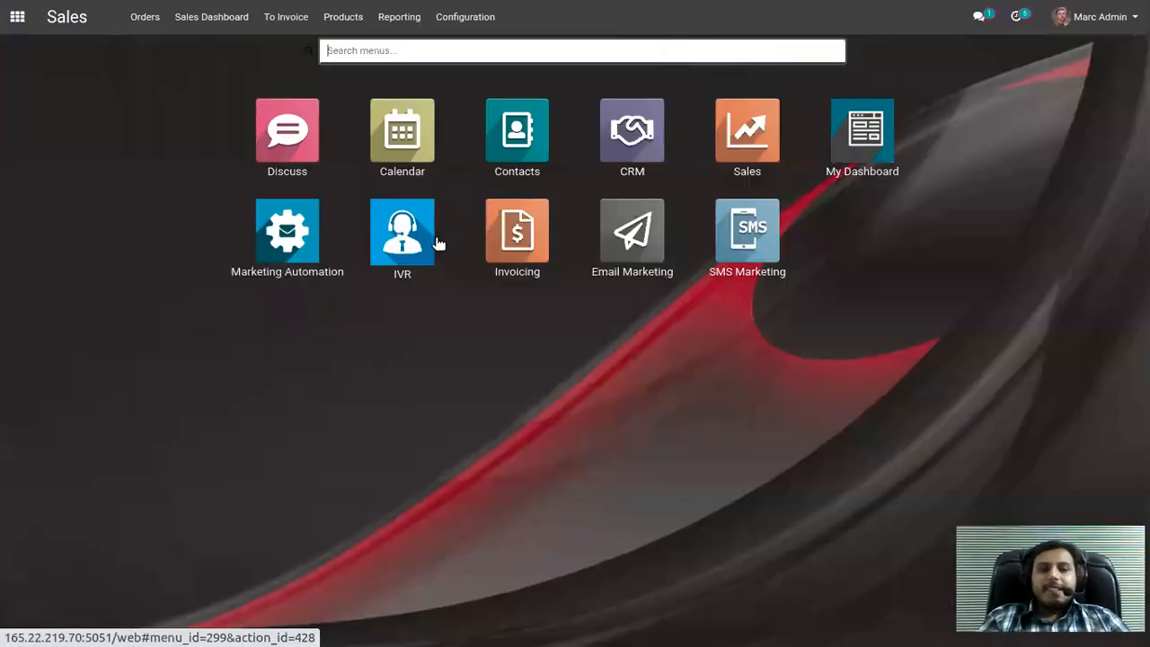
left_click(518, 235)
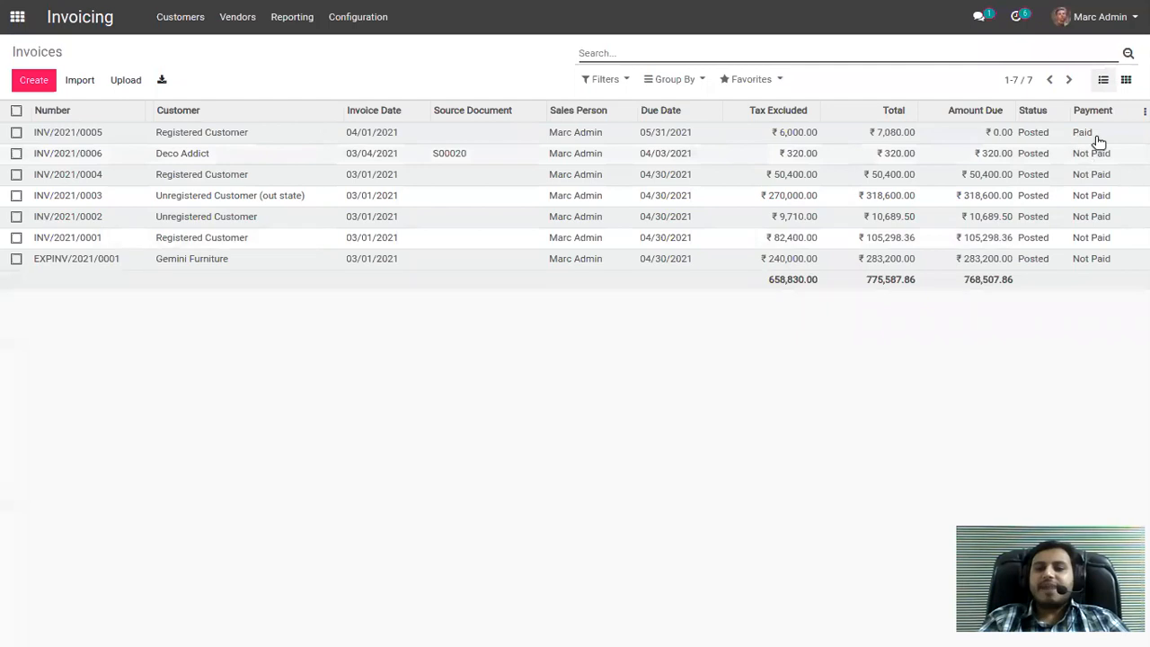
left_click(795, 163)
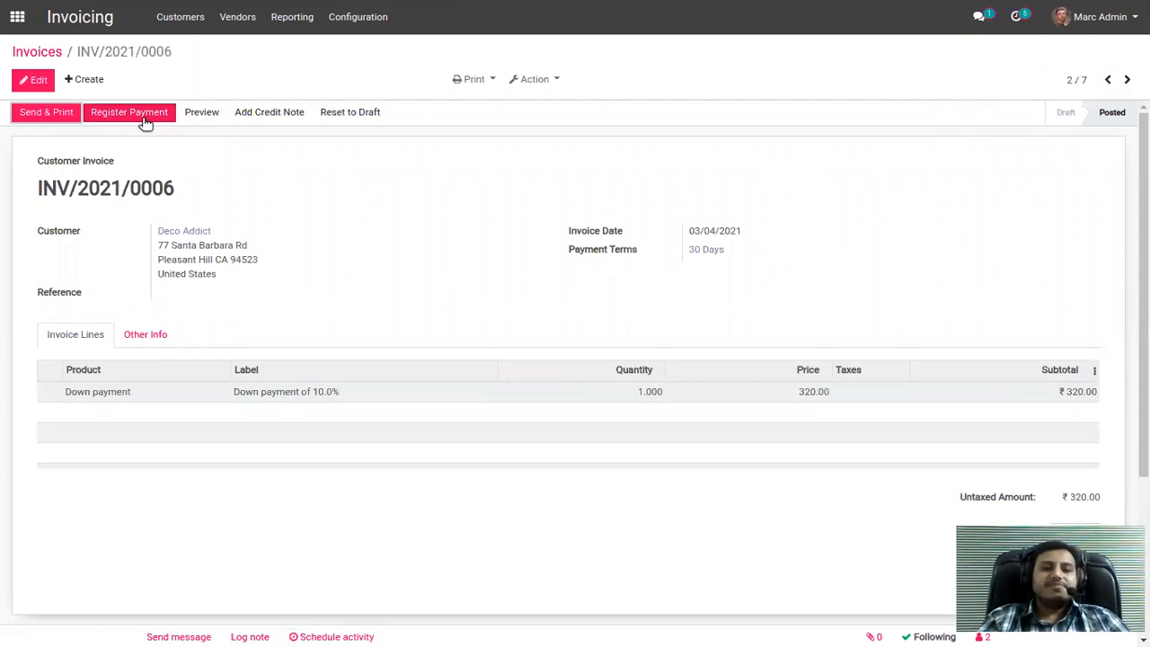
Step: Switch to Marketing Automation, put the New Lead Introduction campaign in edit mode and open its Primary Auto Follow-up activity's mail template
left_click(17, 16)
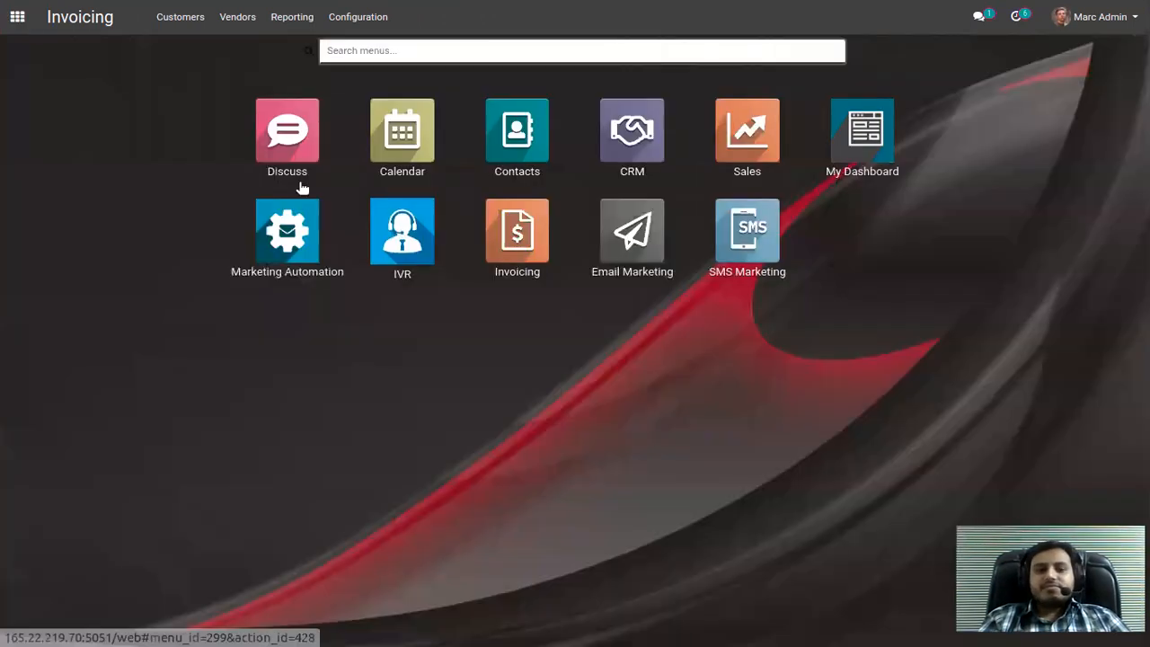
left_click(296, 245)
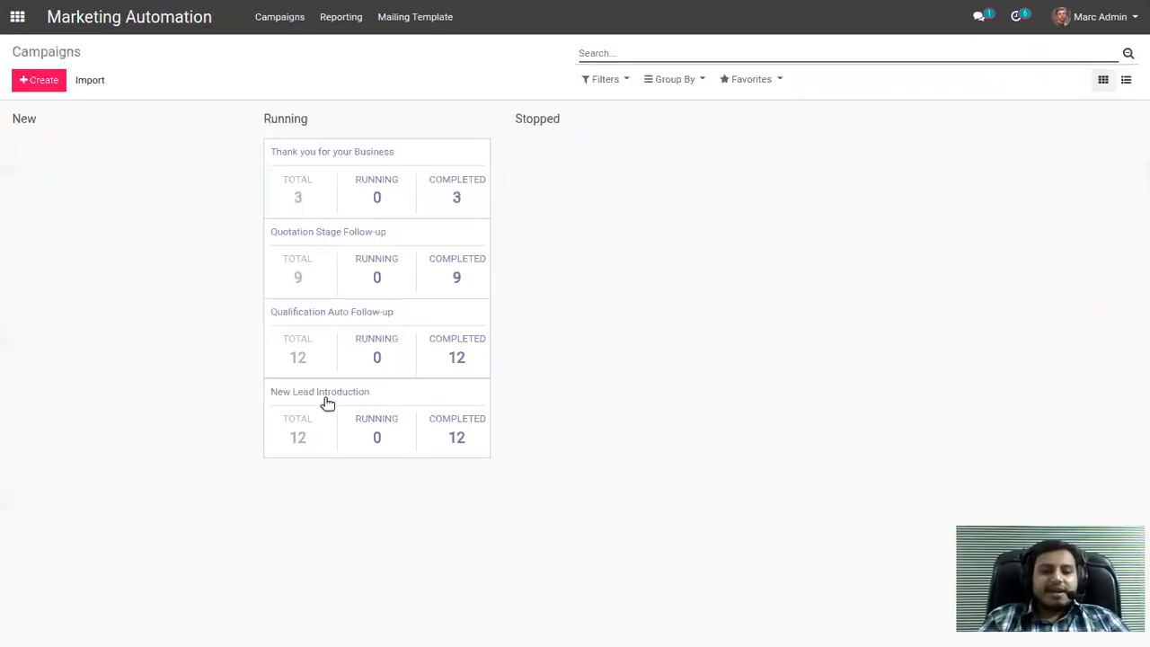
left_click(325, 400)
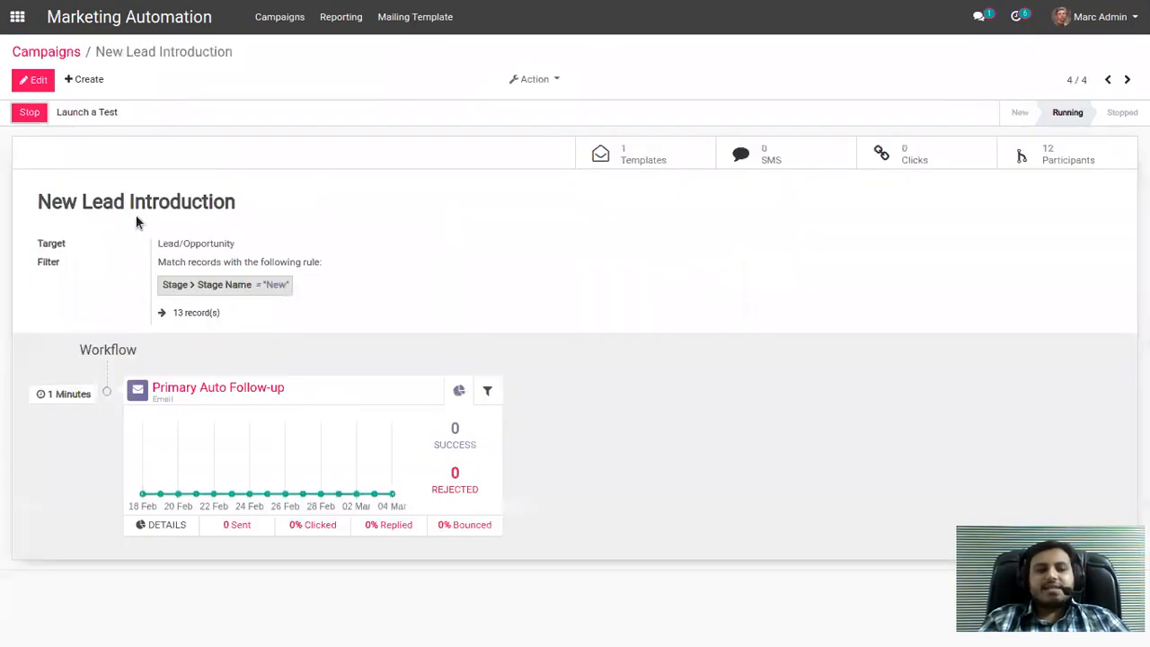
left_click(34, 83)
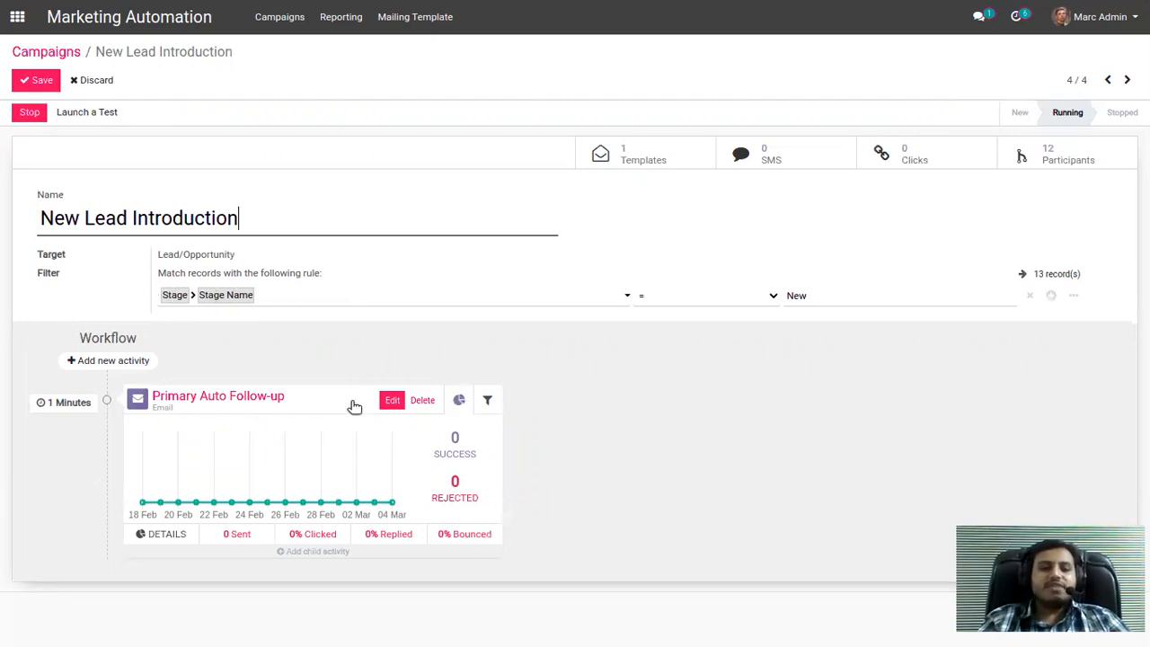
left_click(393, 400)
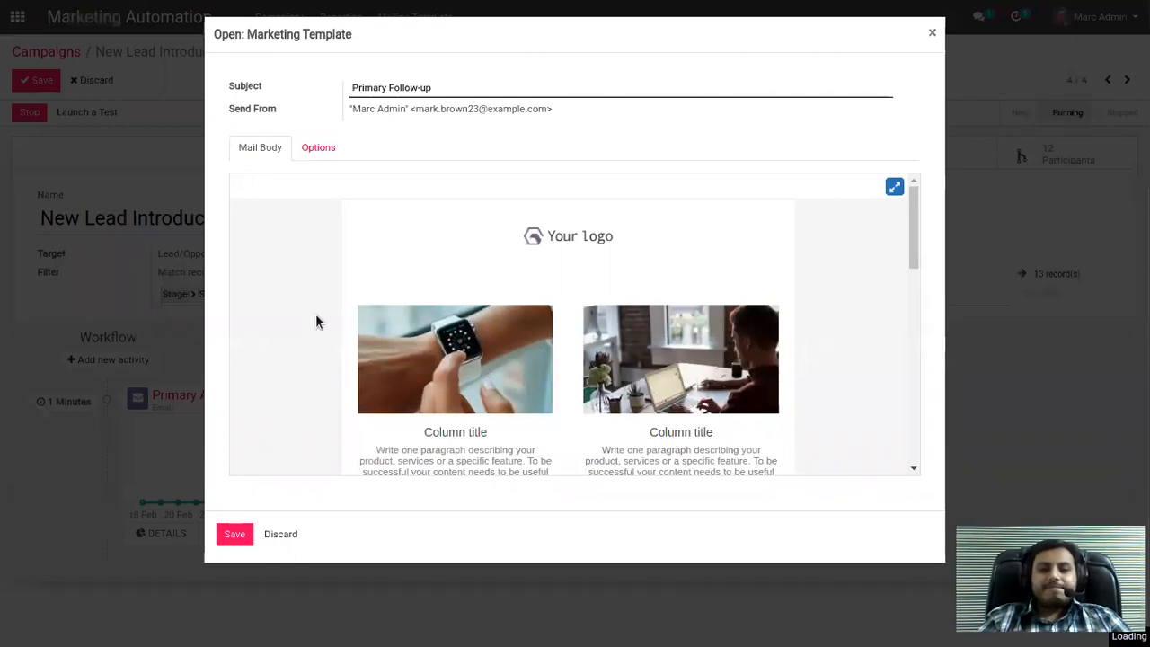
Step: Add a Tag Line block between the logo and the images in the Primary Follow-up mail body and select its heading text
scroll(311, 333, "down", 3)
scroll(291, 285, "up", 3)
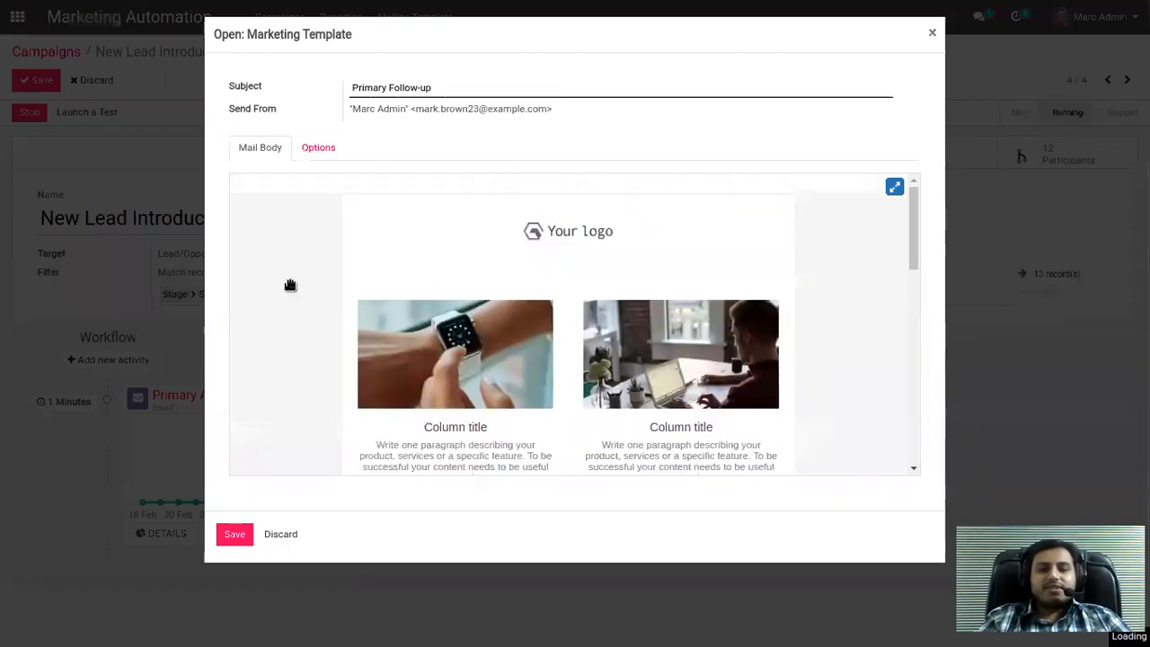
left_click(291, 286)
scroll(278, 319, "down", 2)
scroll(280, 325, "down", 5)
left_click_drag(279, 375, 575, 372)
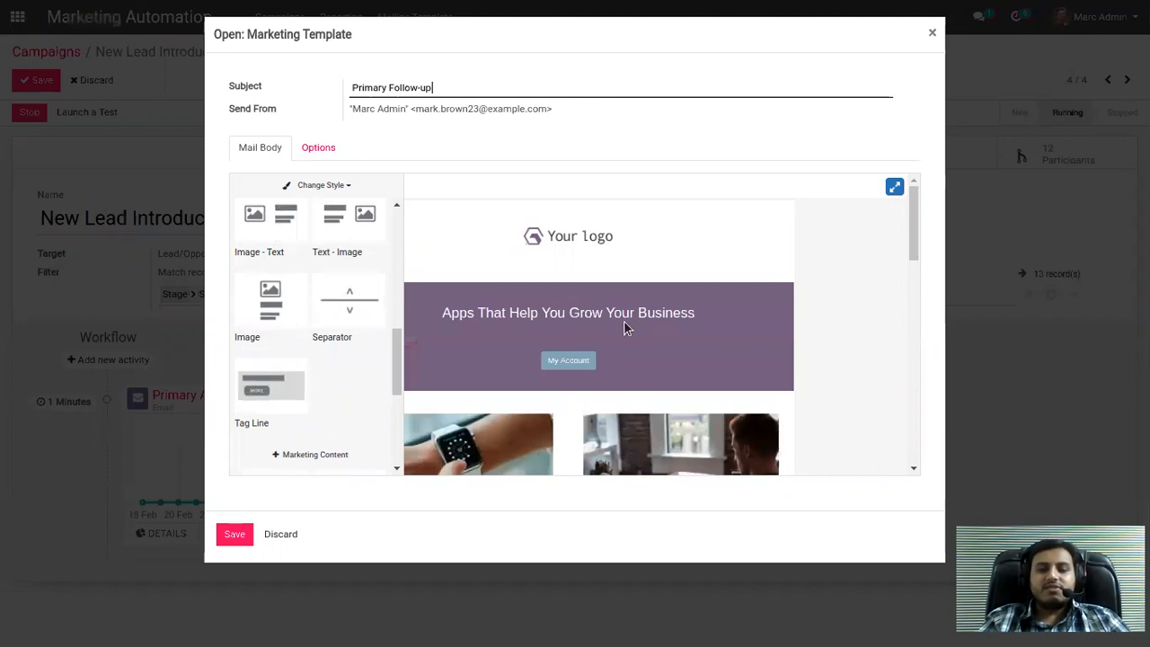
left_click(556, 311)
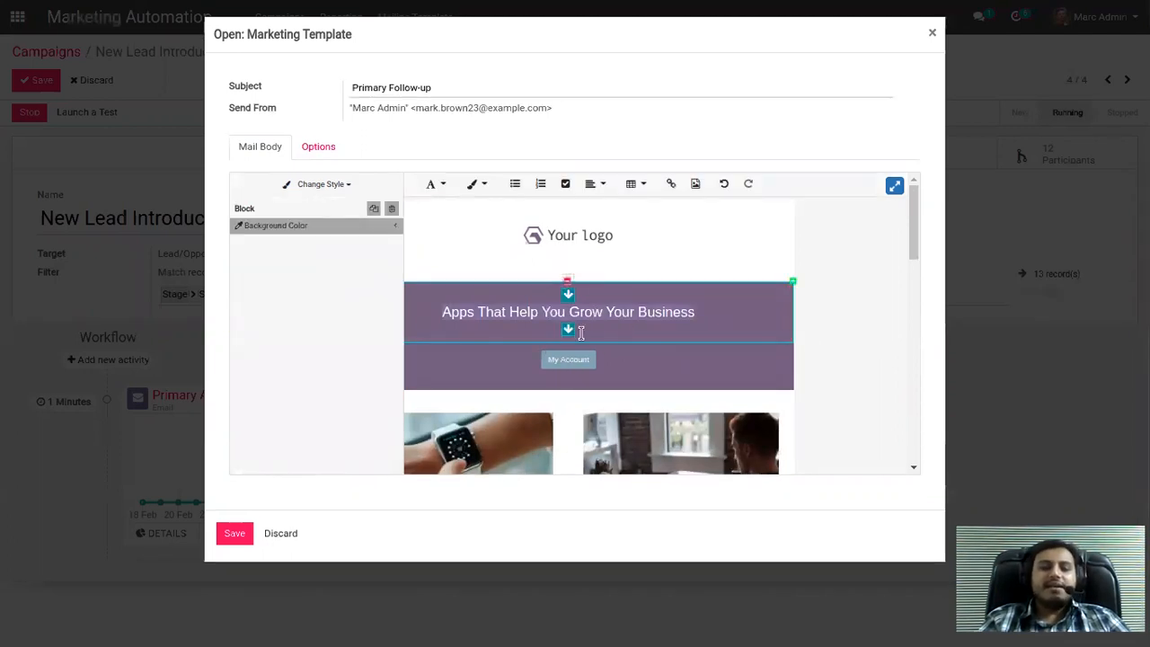
Step: Save the Primary Follow-up mail template, the Primary Auto Follow-up activity and the New Lead Introduction campaign
left_click(249, 535)
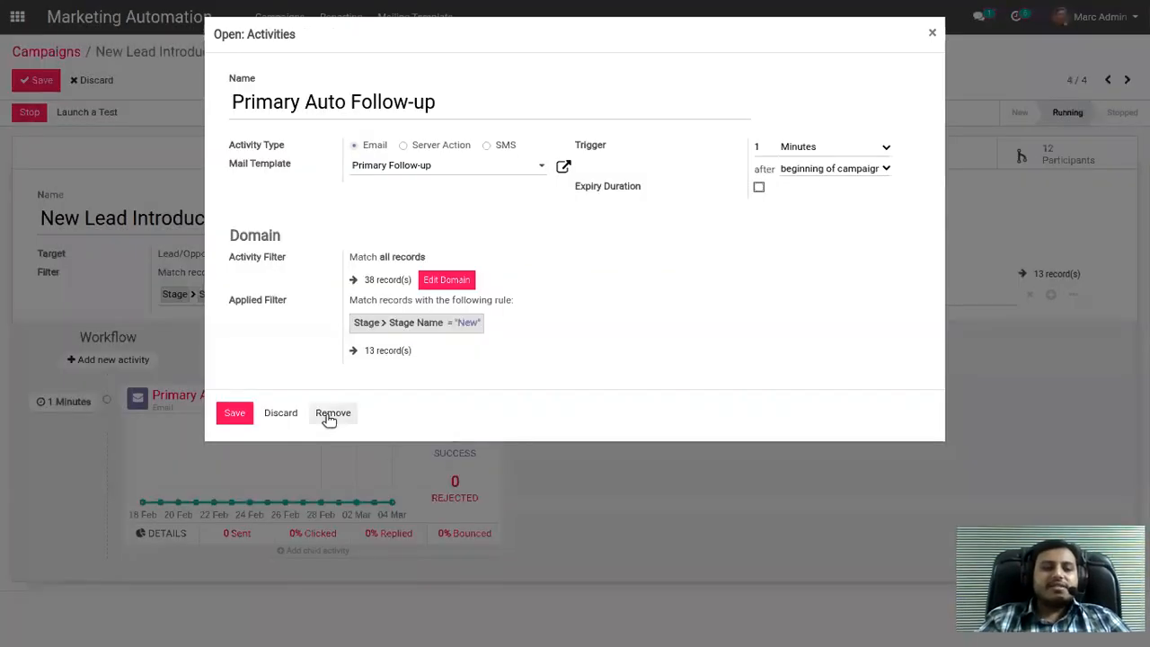
left_click(236, 413)
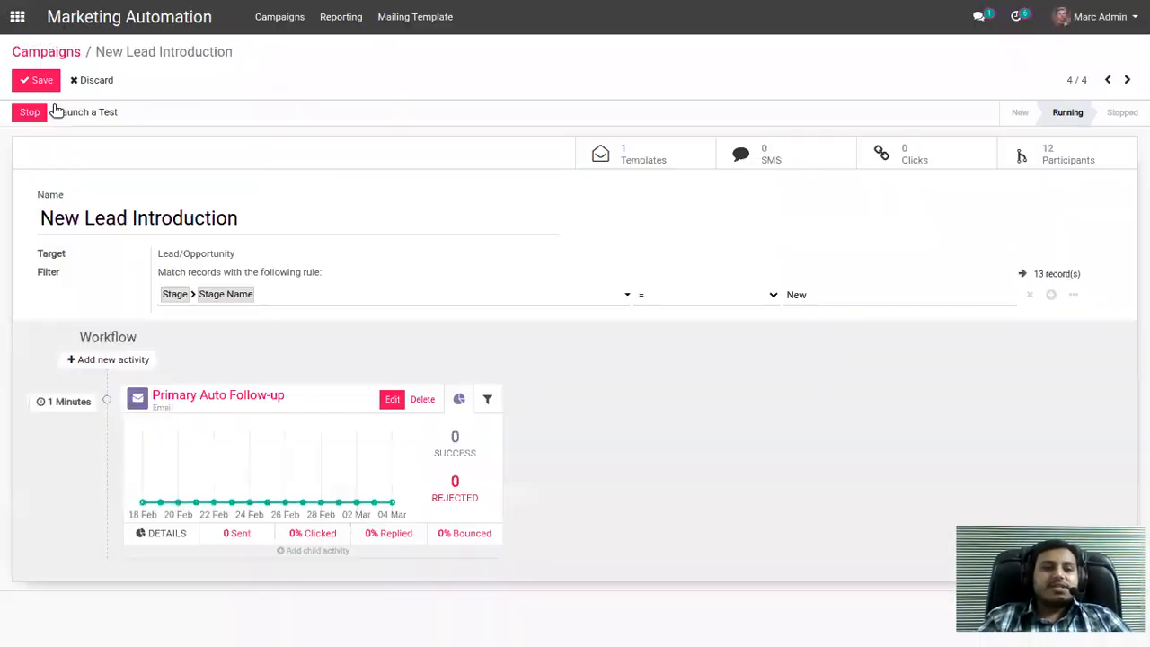
left_click(37, 81)
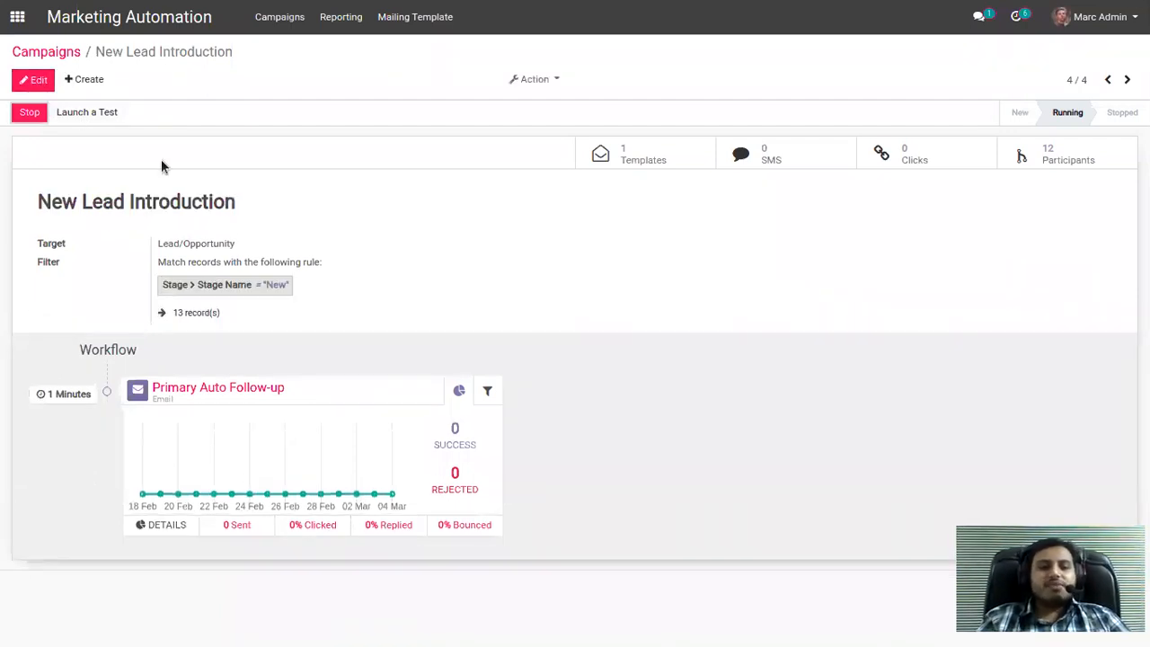
Step: Leave the campaign, switch to Email Marketing and open the draft "weekend offer" mailing for editing at its recipients
left_click(57, 52)
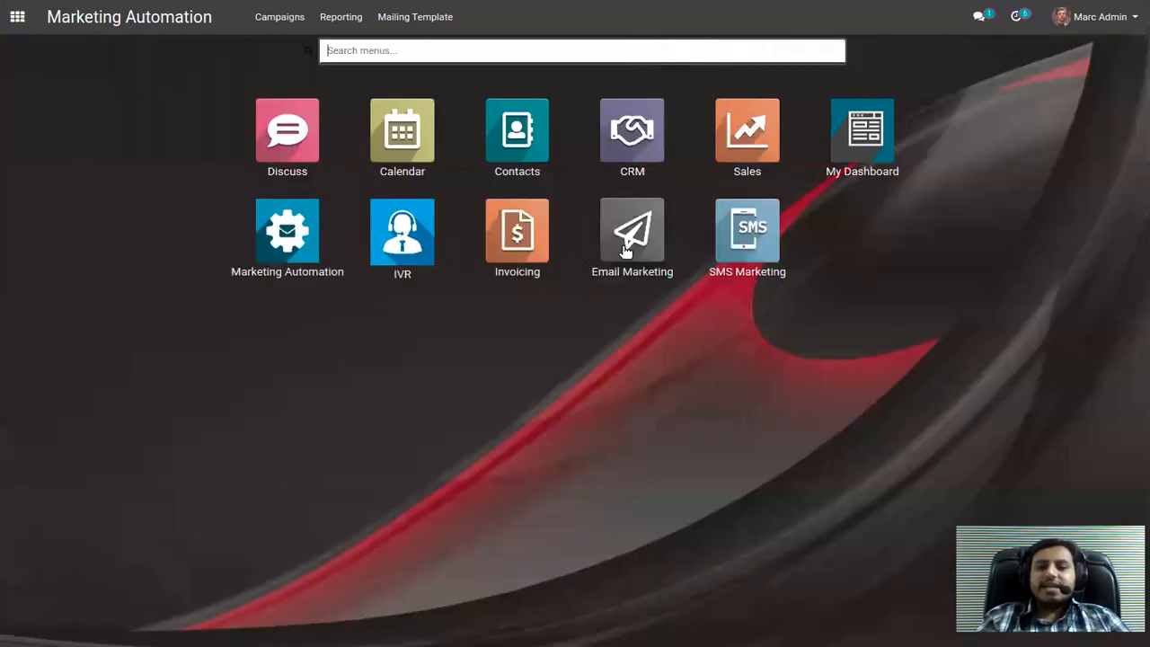
left_click(626, 249)
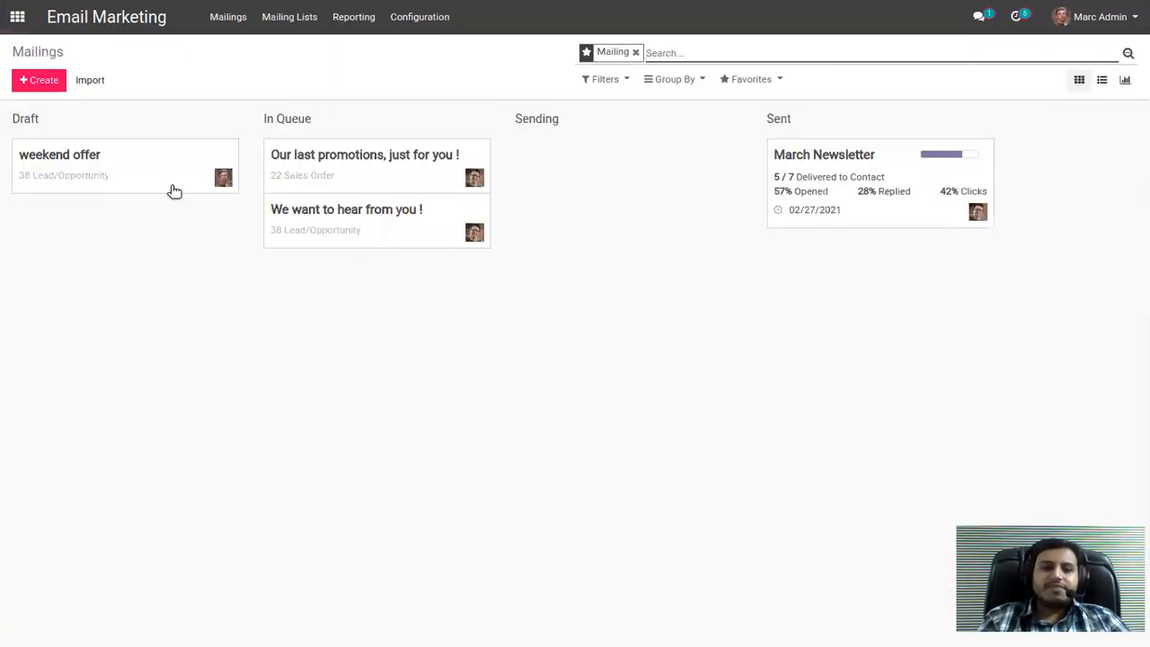
left_click(133, 171)
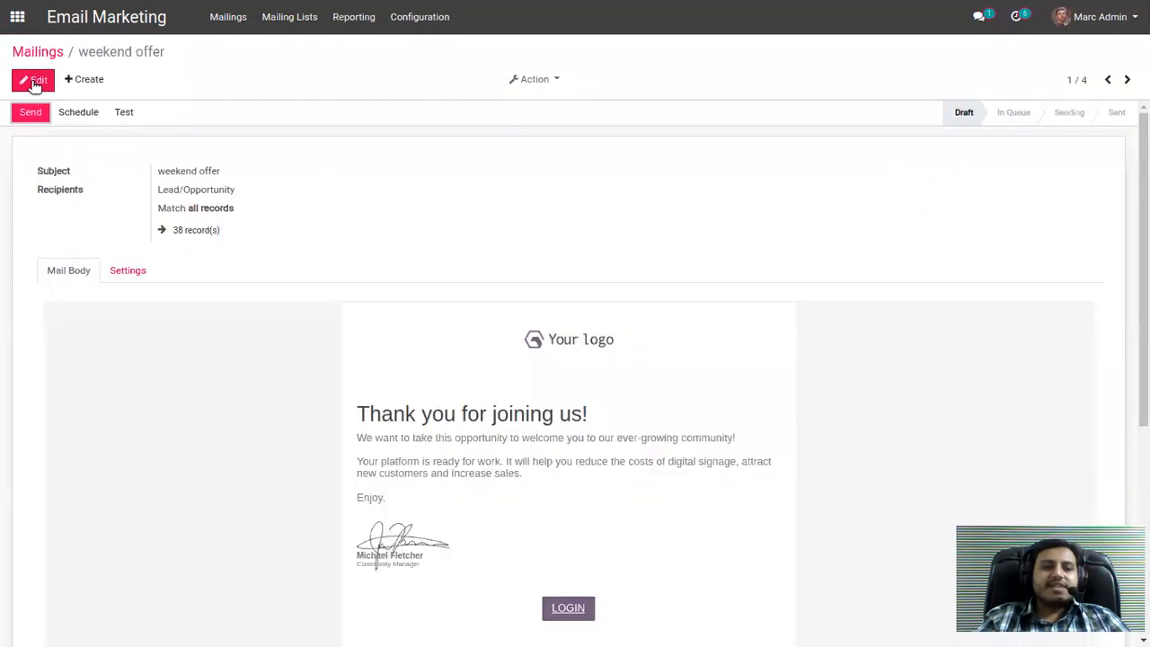
left_click(257, 209)
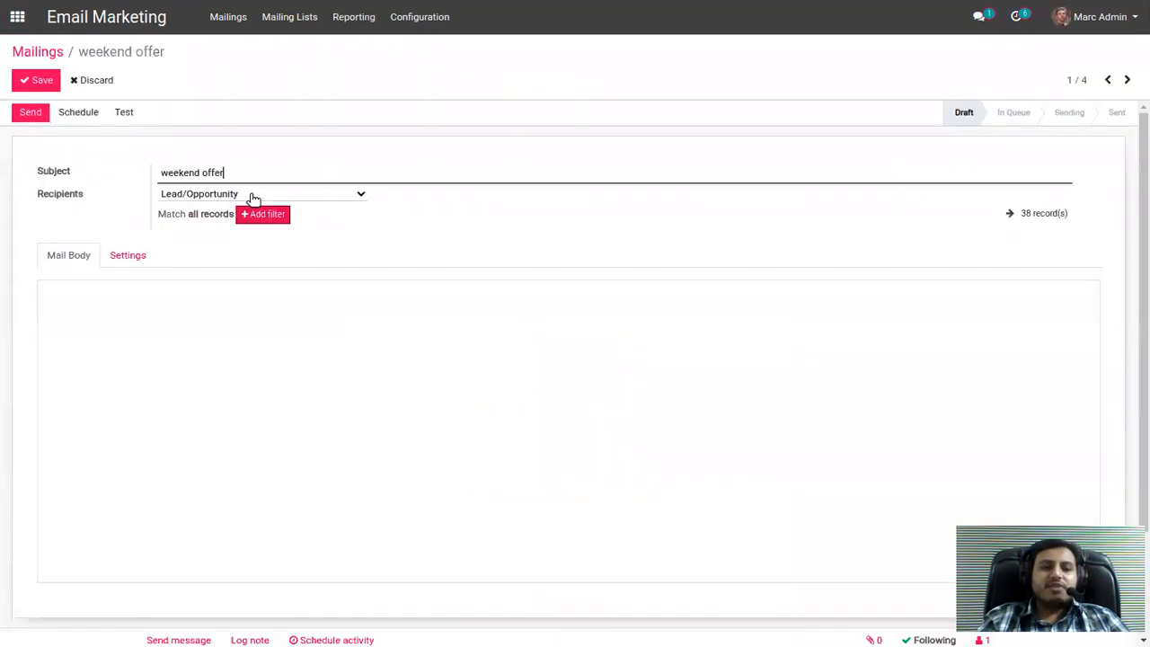
Step: Keep Lead/Opportunity as the mailing's recipients, add a recipient filter rule and view the fields available for it
left_click(251, 194)
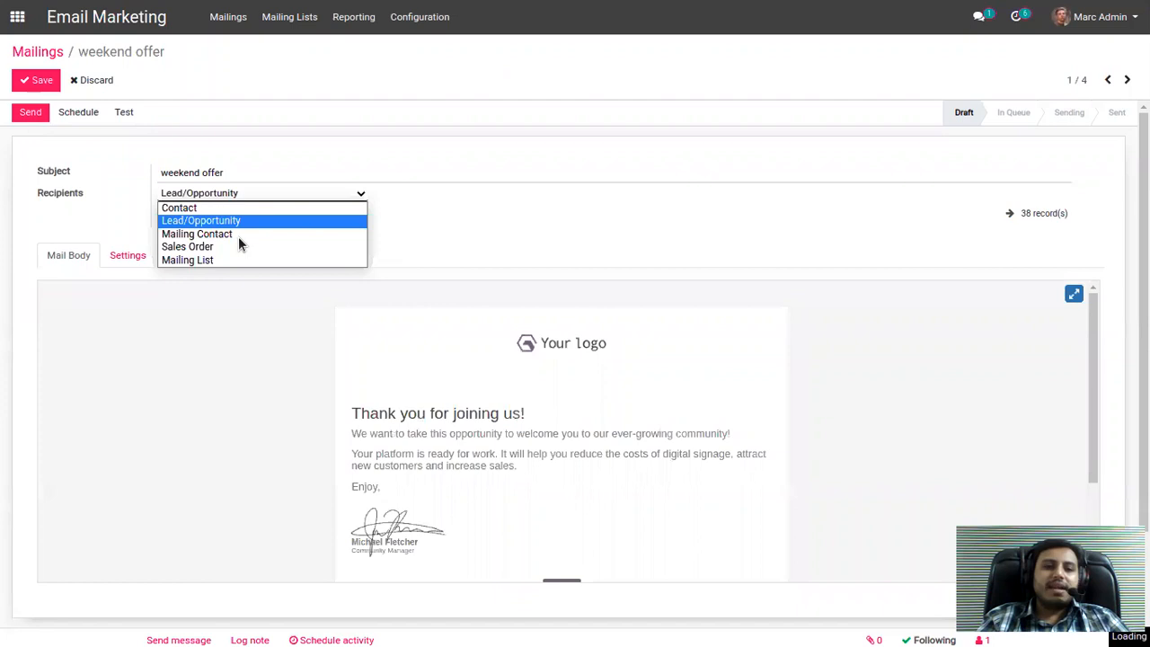
left_click(233, 223)
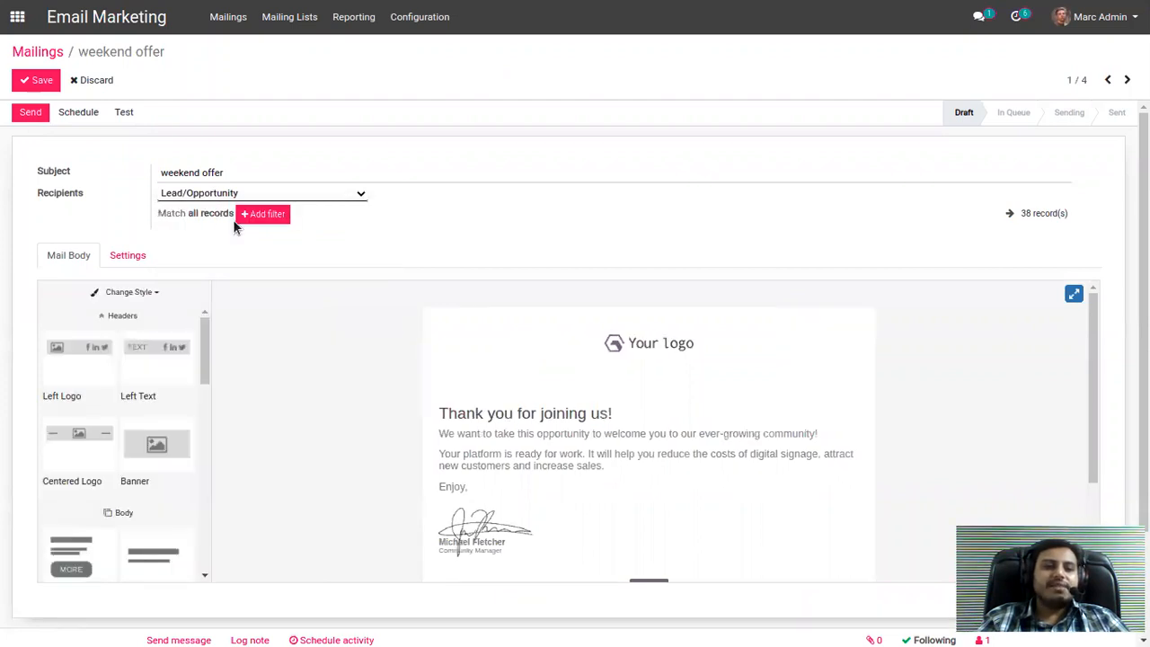
left_click(246, 214)
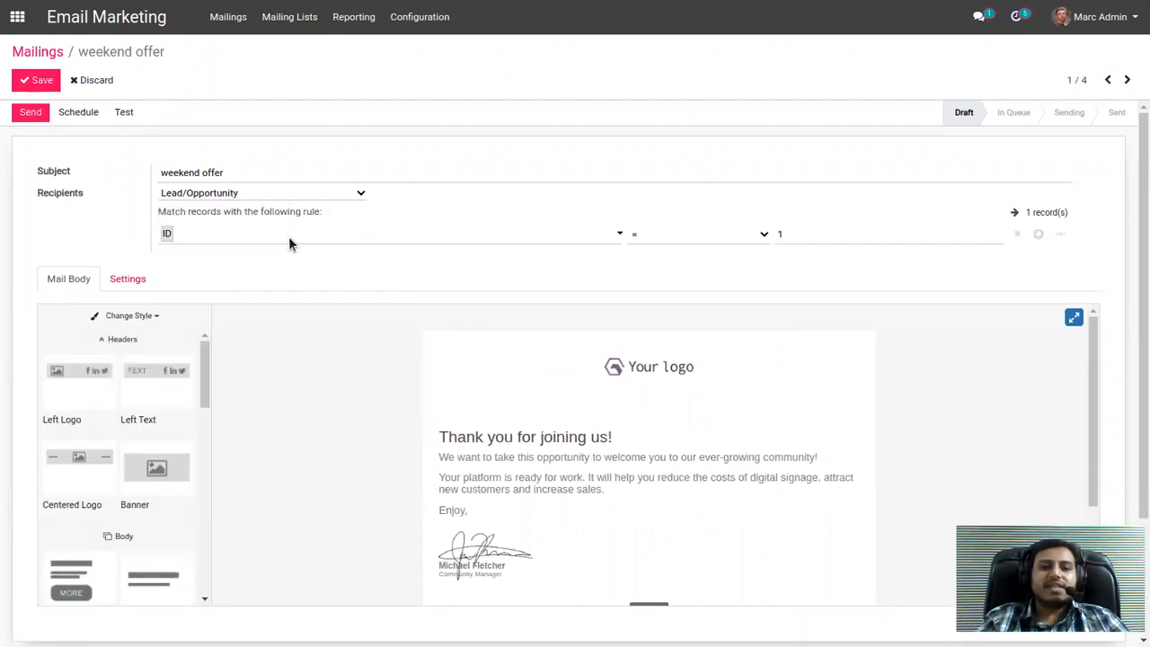
left_click(287, 241)
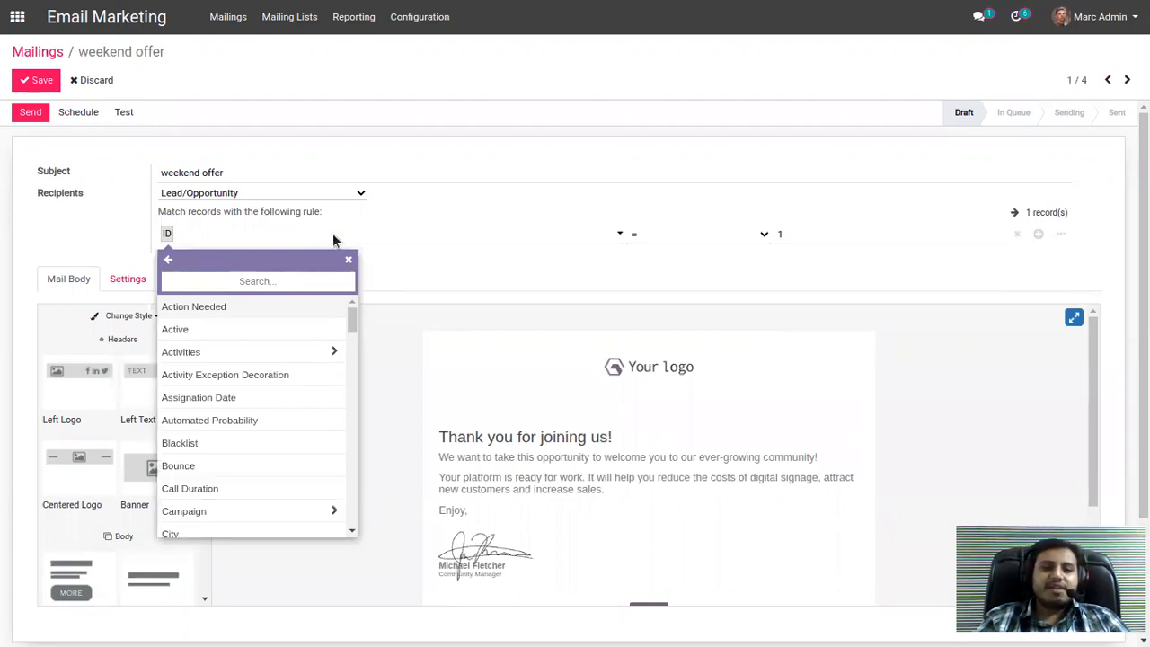
left_click(383, 343)
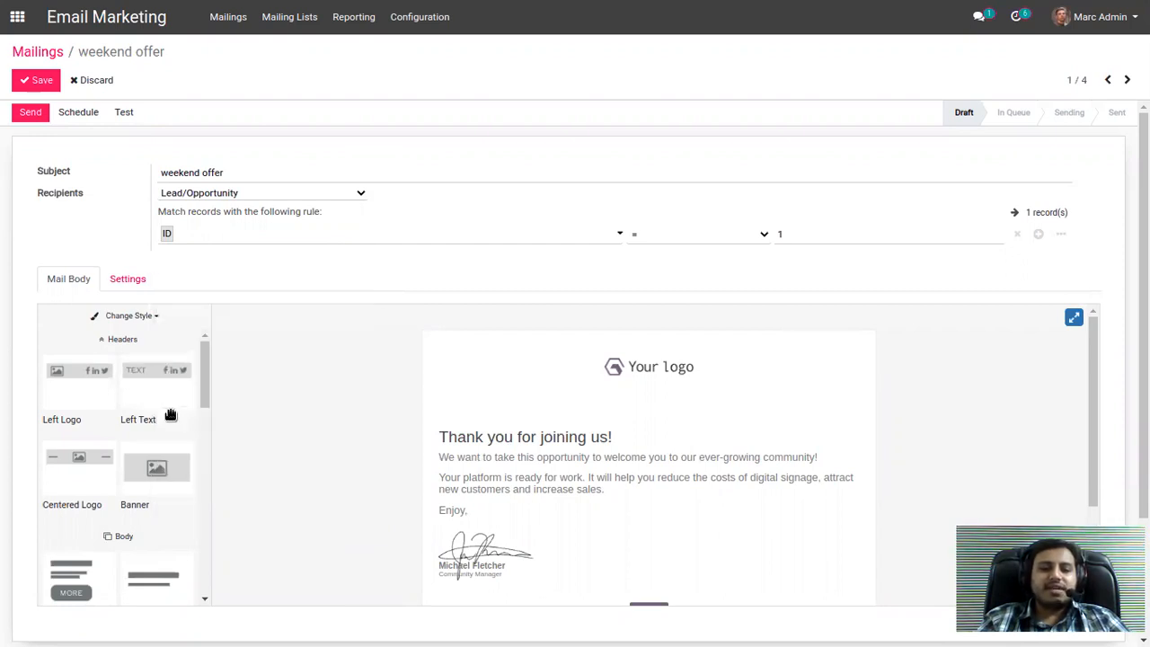
Step: Try to add a Title Content block to the mail body, and return to the mailings overview without saving the changes
scroll(76, 524, "down", 1)
left_click_drag(76, 523, 554, 486)
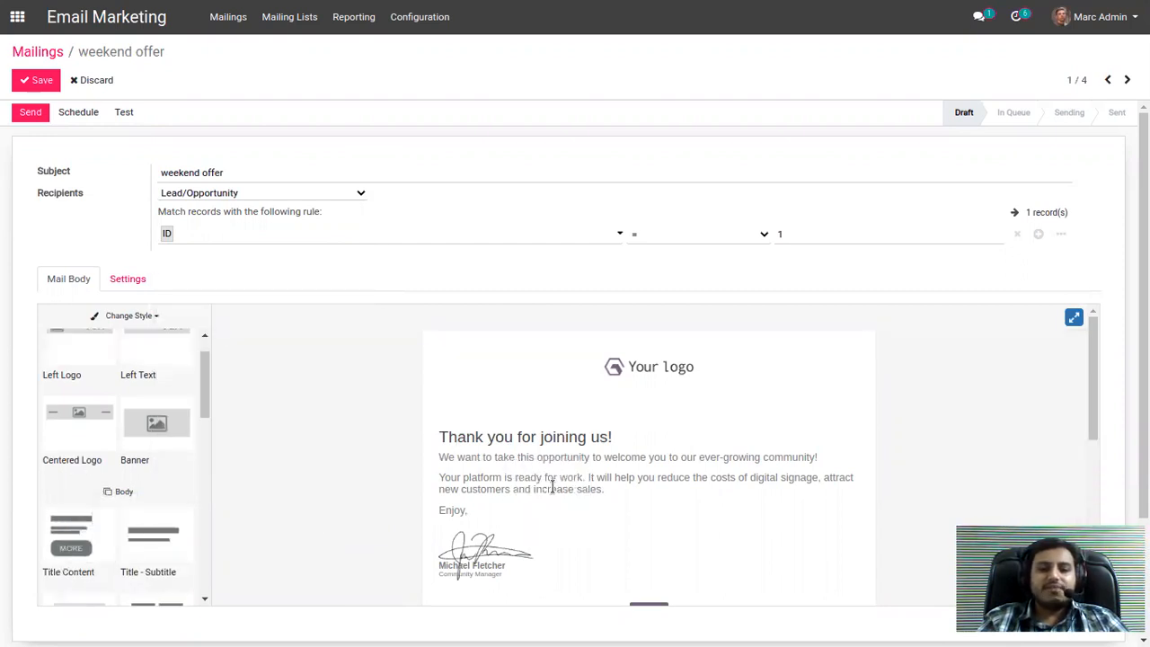
left_click(41, 54)
left_click(354, 116)
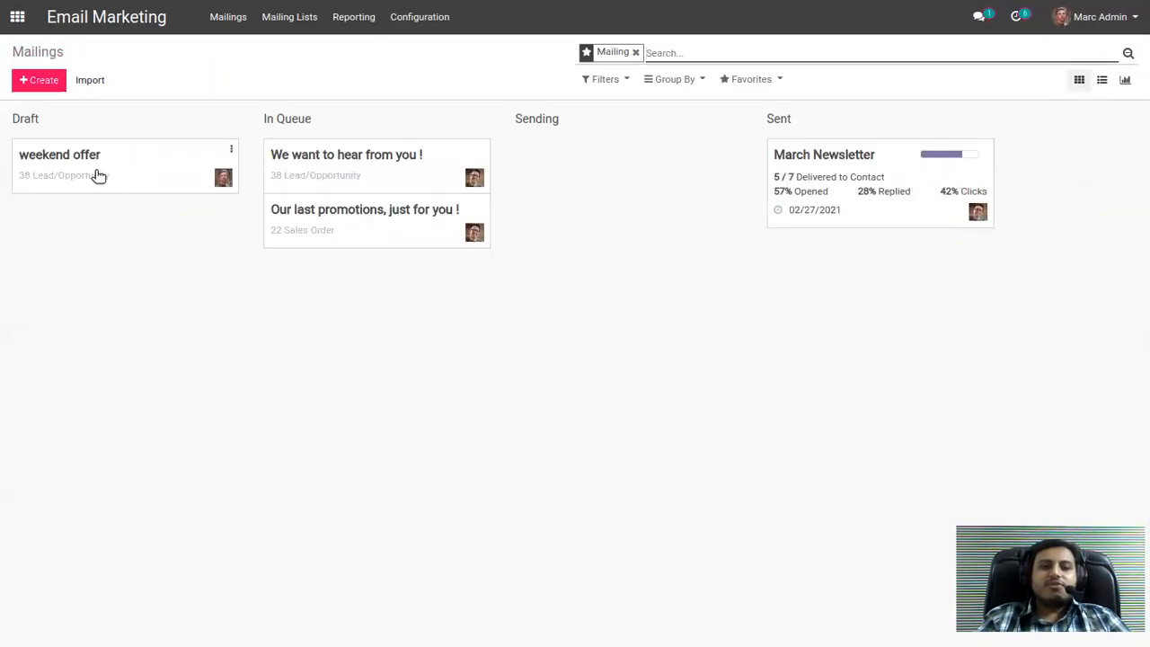
Step: Open the sent March Newsletter mailing to list the contacts who opened it, and switch to SMS Marketing to view its mailings
left_click(815, 155)
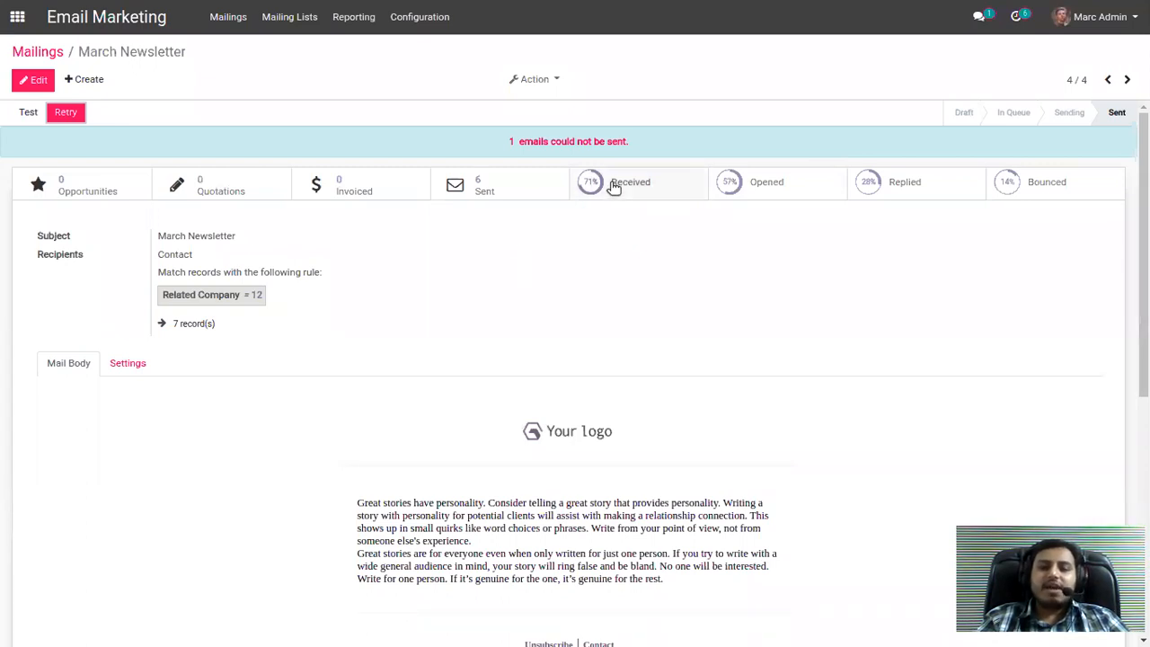
left_click(734, 185)
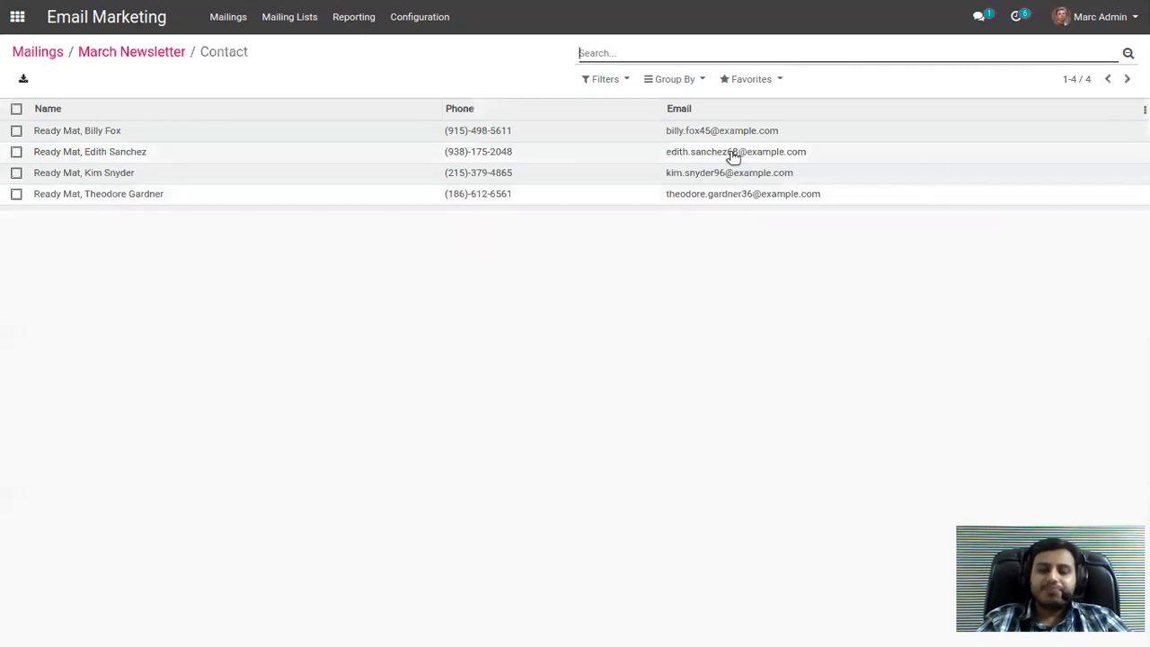
left_click(17, 16)
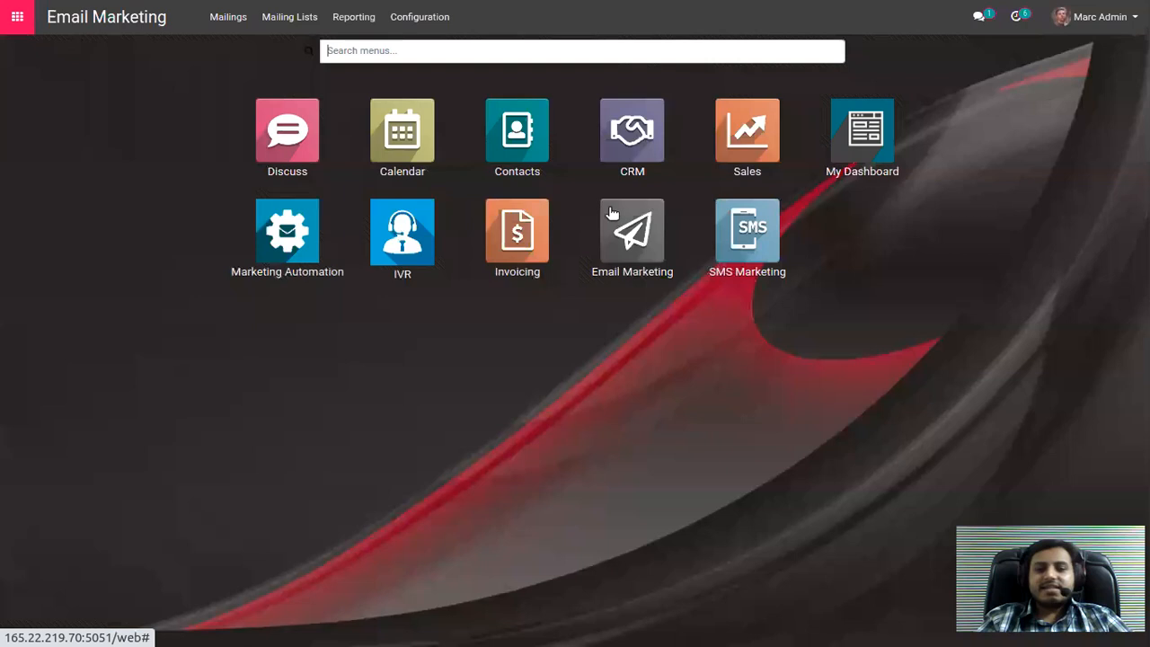
left_click(731, 232)
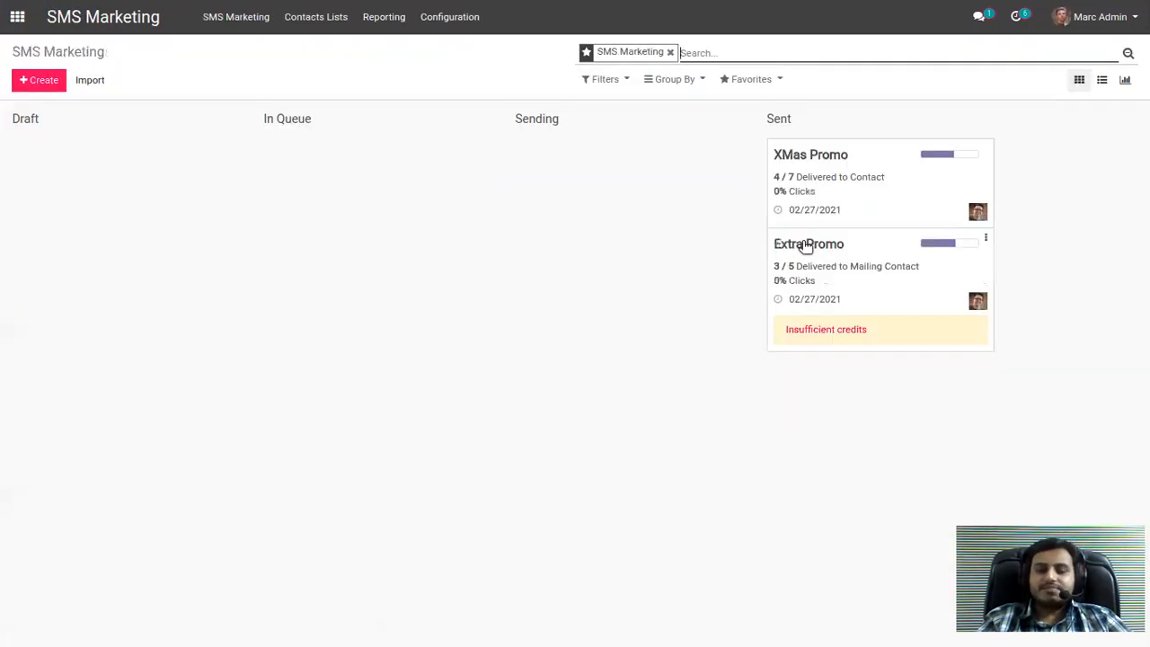
Step: Switch to IVR to view the incoming call log, and switch to Contacts to view the contact cards
left_click(18, 17)
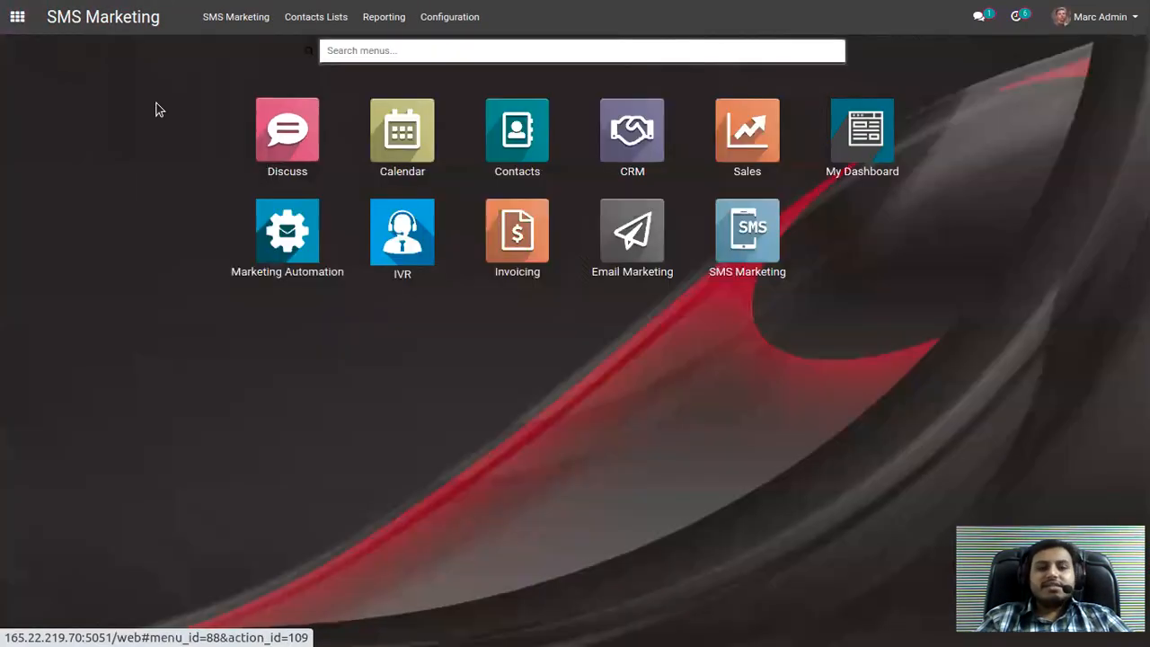
left_click(401, 250)
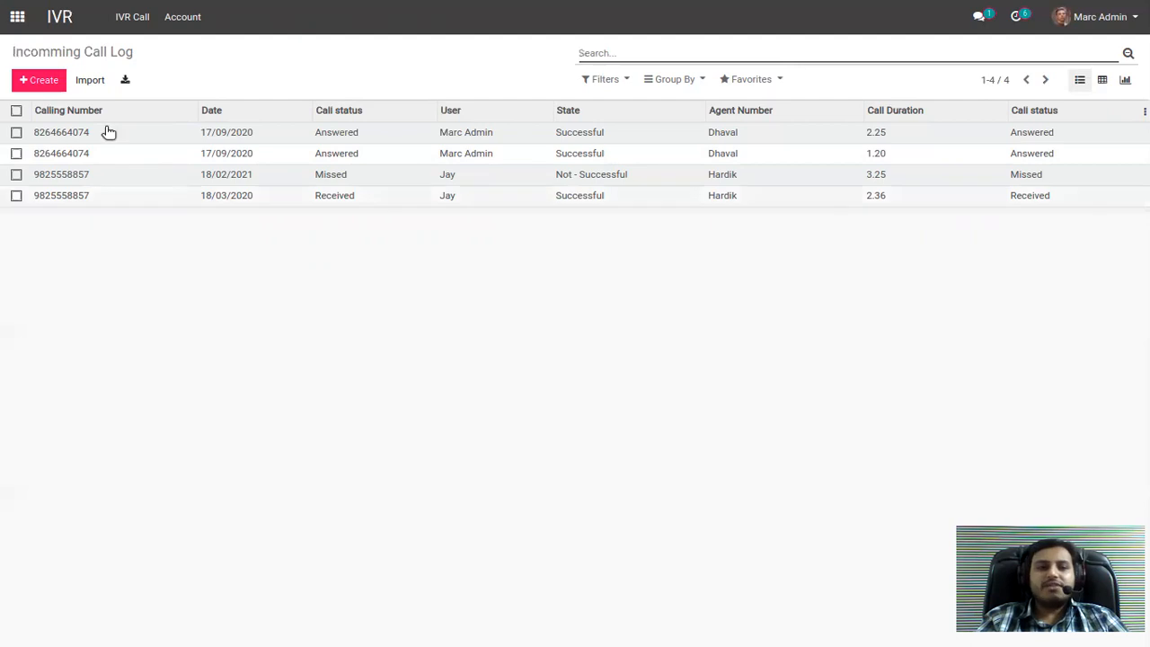
left_click(20, 28)
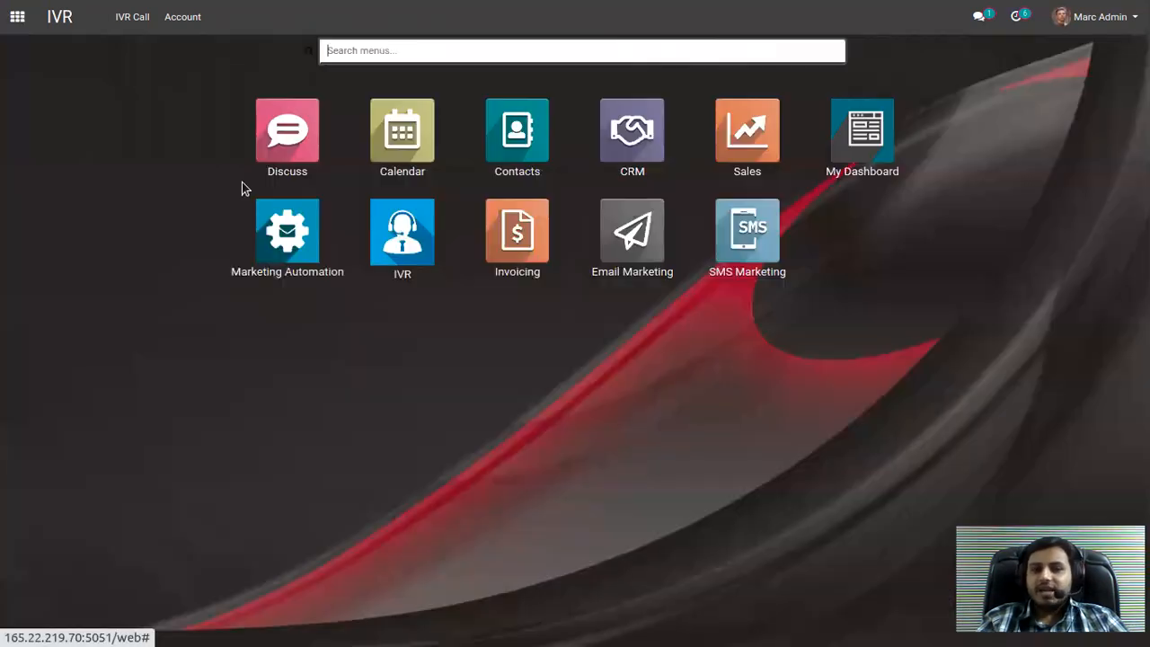
left_click(521, 144)
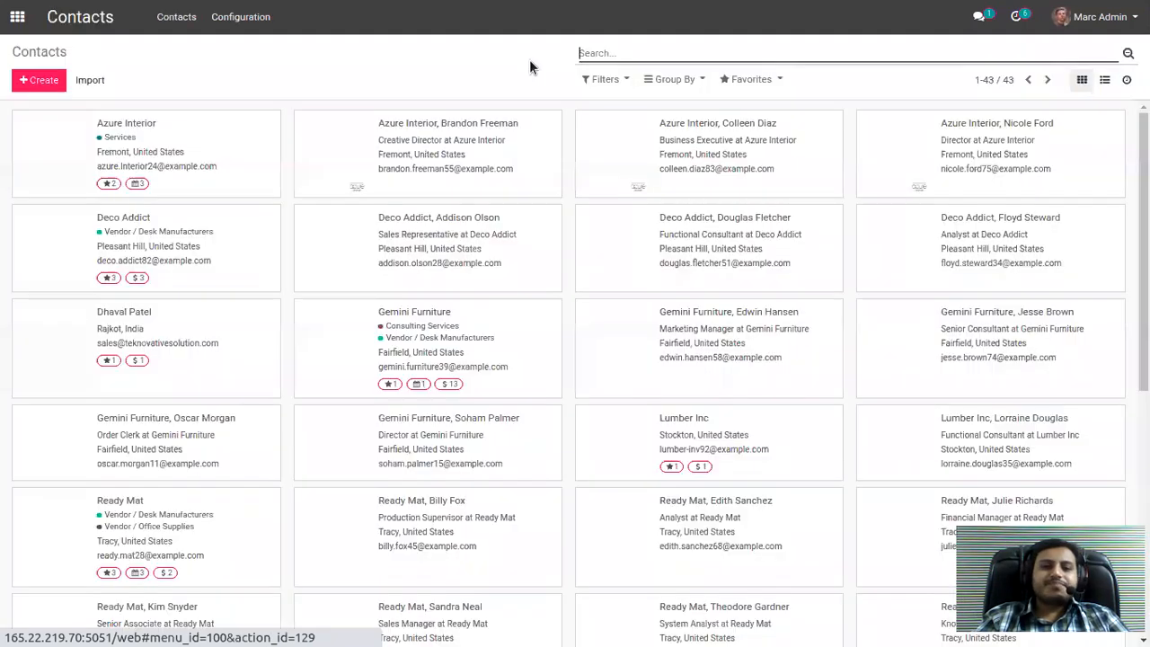
Step: Switch to CRM and open the CRM Dashboard from the pipeline
left_click(18, 16)
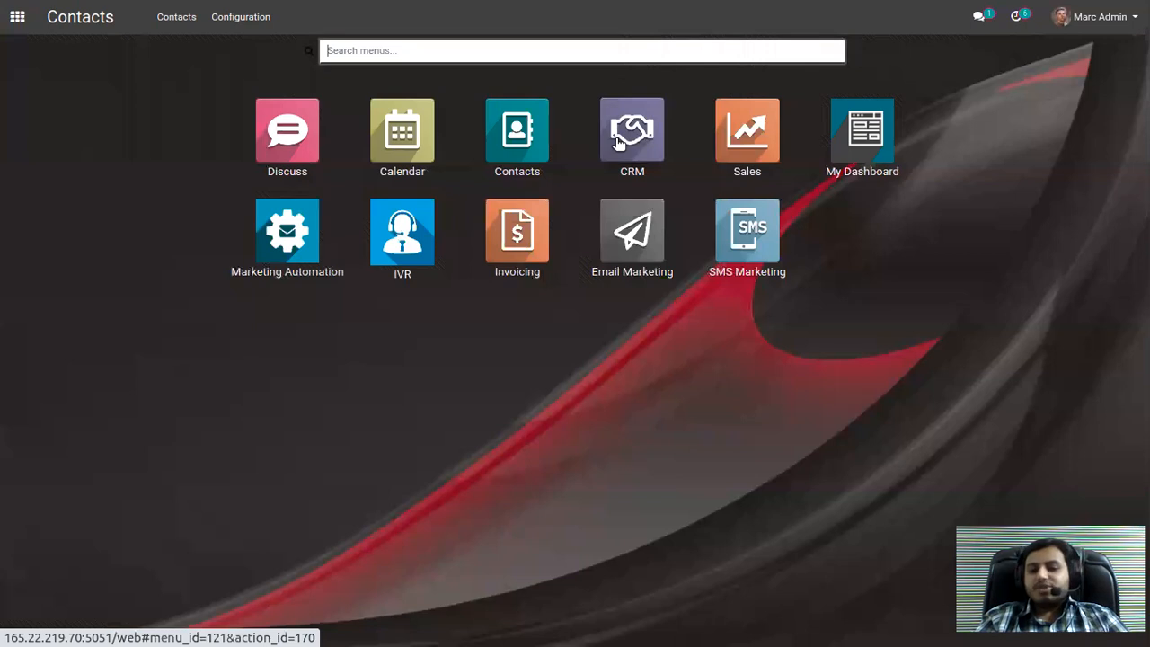
left_click(618, 144)
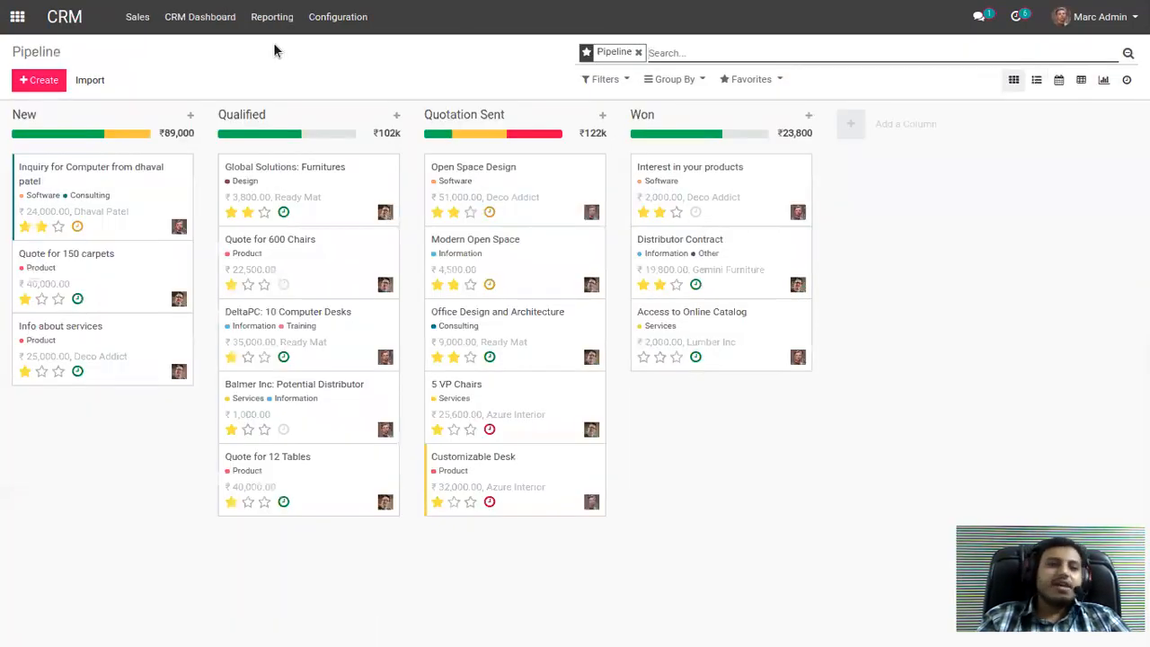
left_click(216, 20)
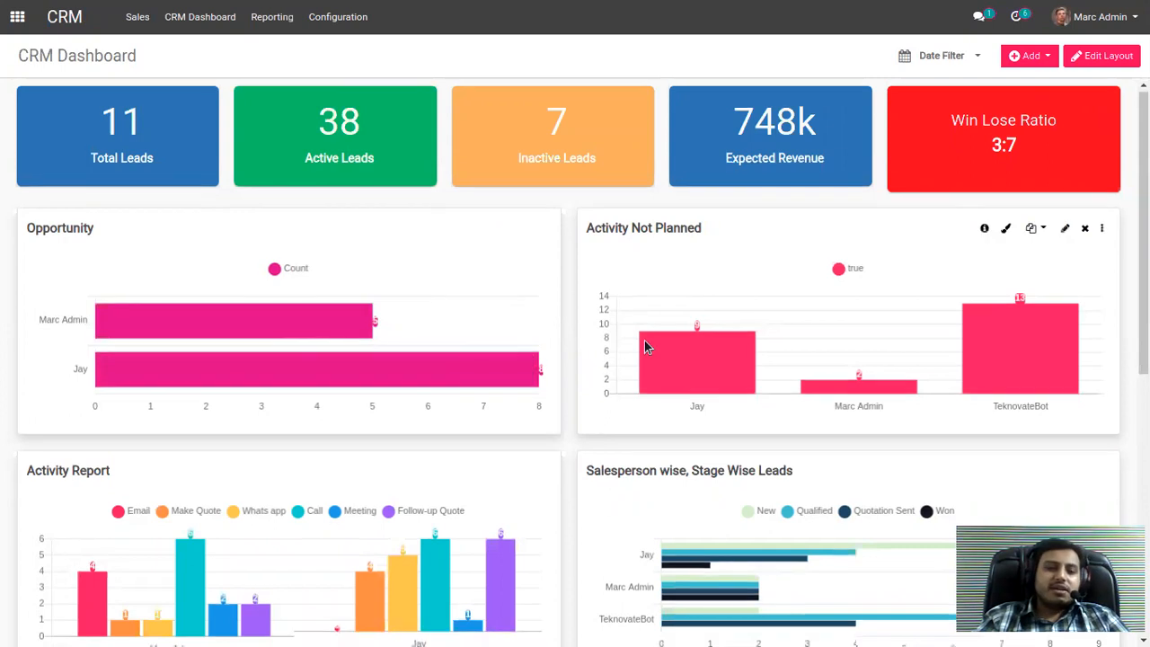
Step: Examine the CRM Dashboard charts on activities, leads by salesperson, source and stage, and lead lost reasons
scroll(644, 340, "down", 1)
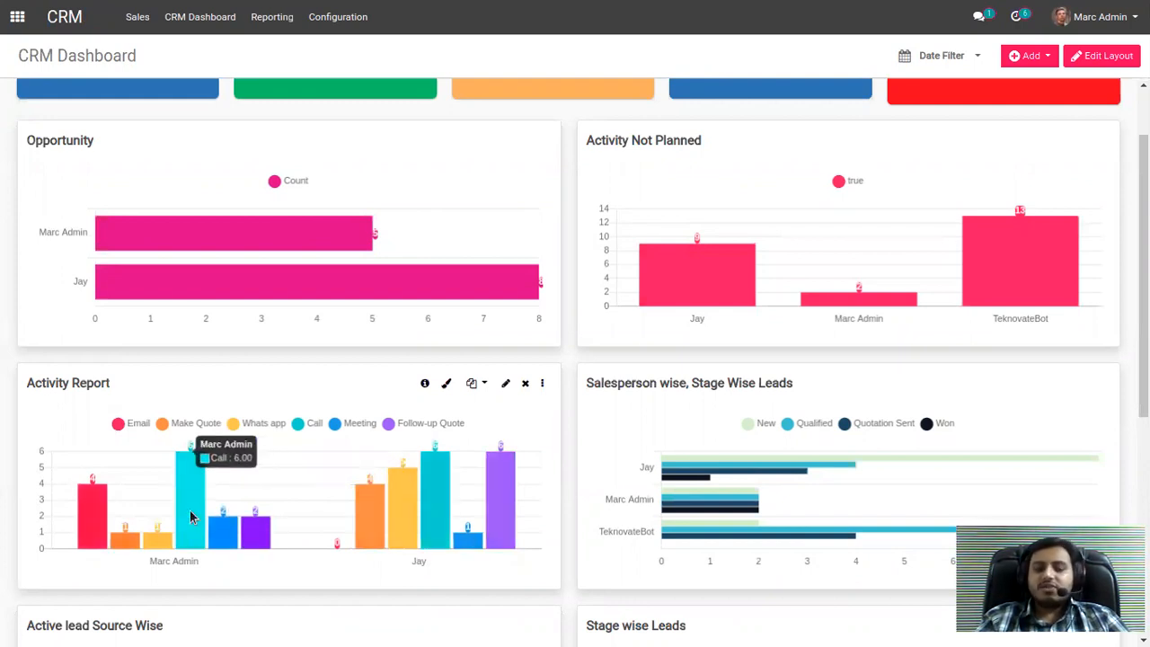
scroll(728, 512, "down", 1)
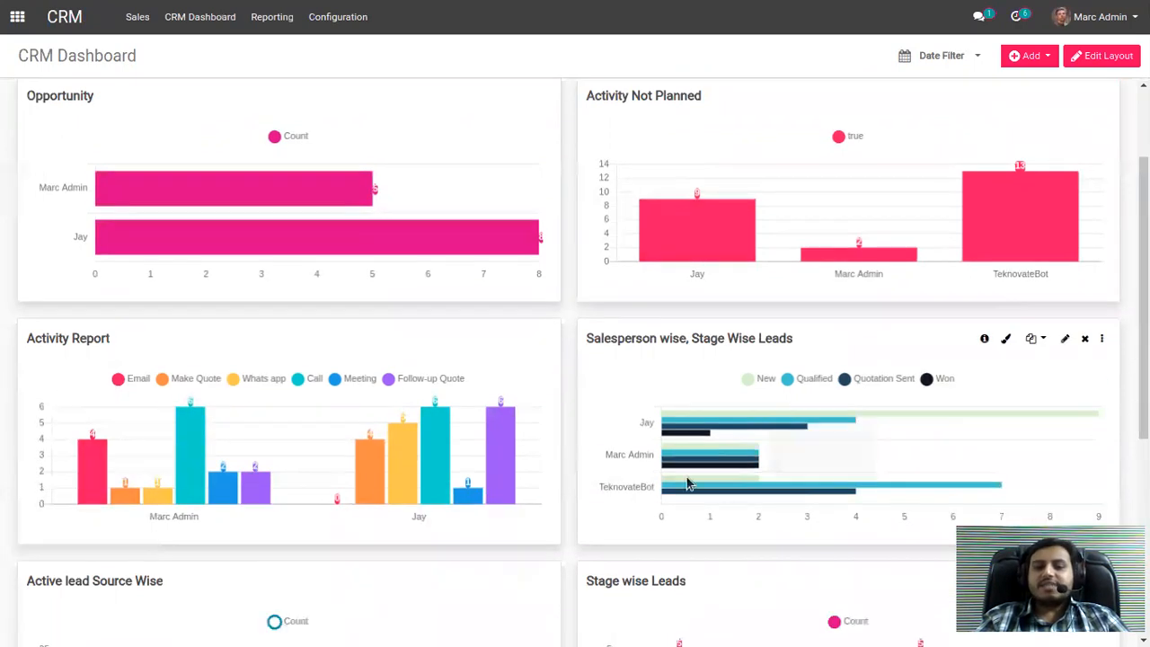
scroll(759, 445, "down", 5)
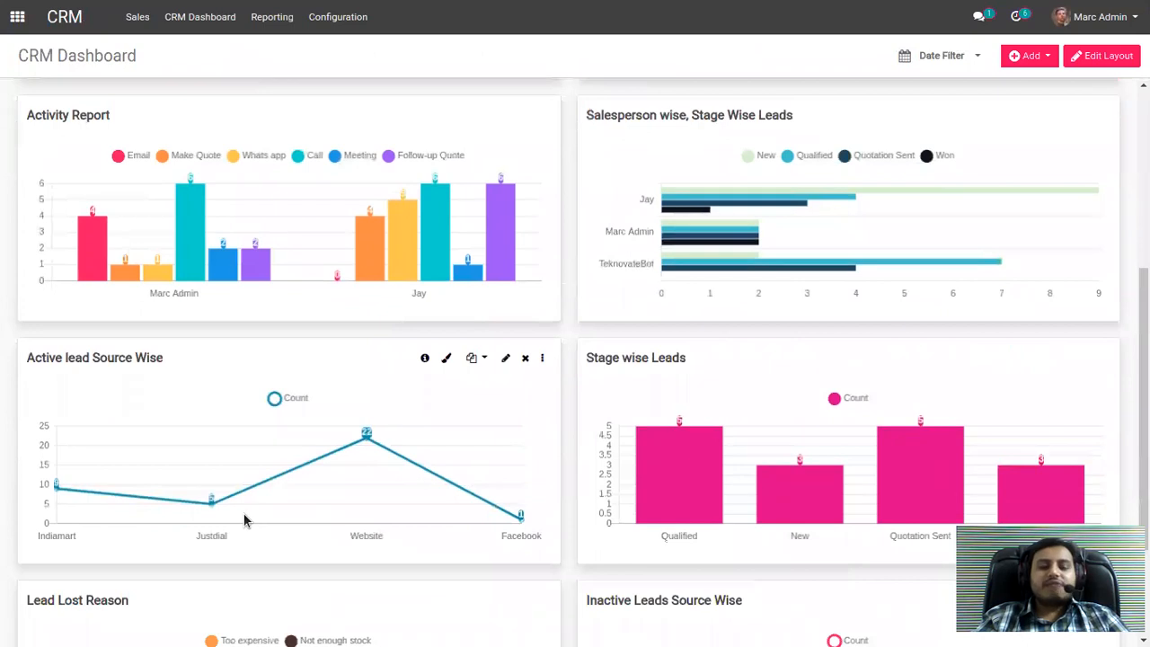
mouse_move(56, 490)
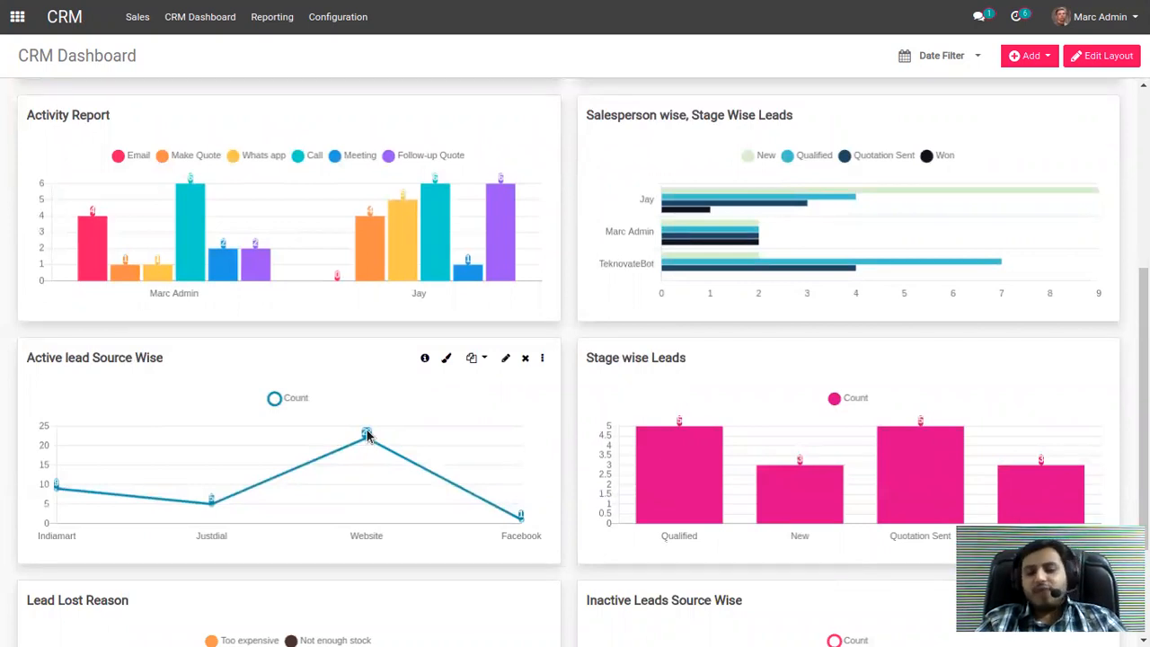
scroll(701, 440, "down", 1)
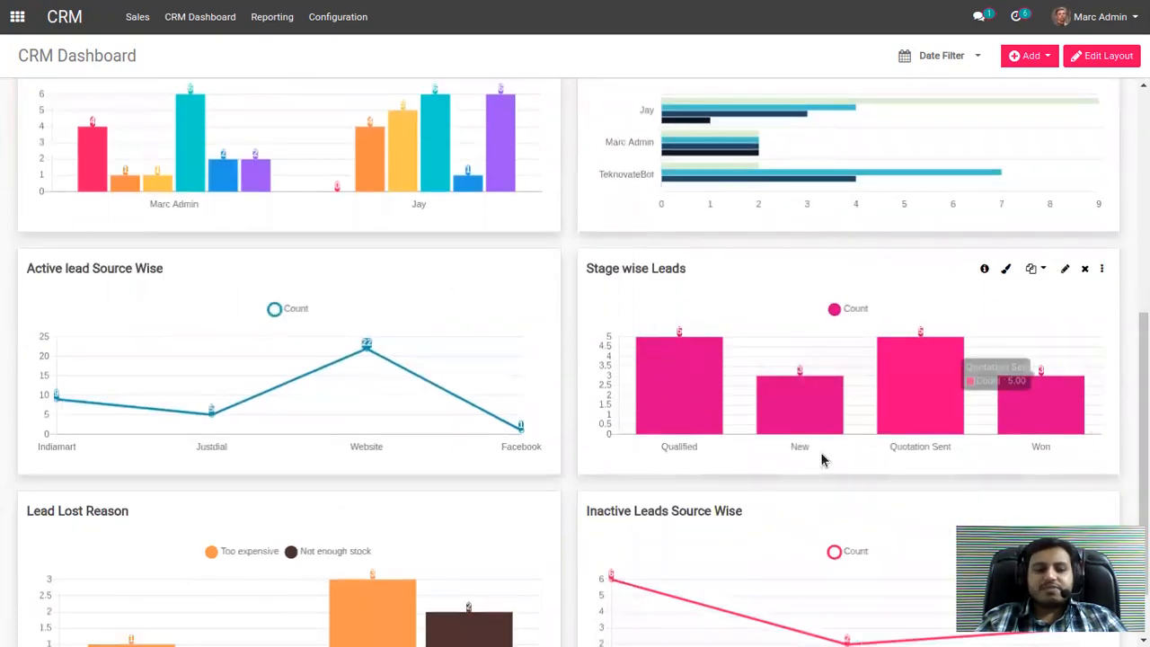
scroll(148, 636, "down", 1)
scroll(149, 636, "down", 1)
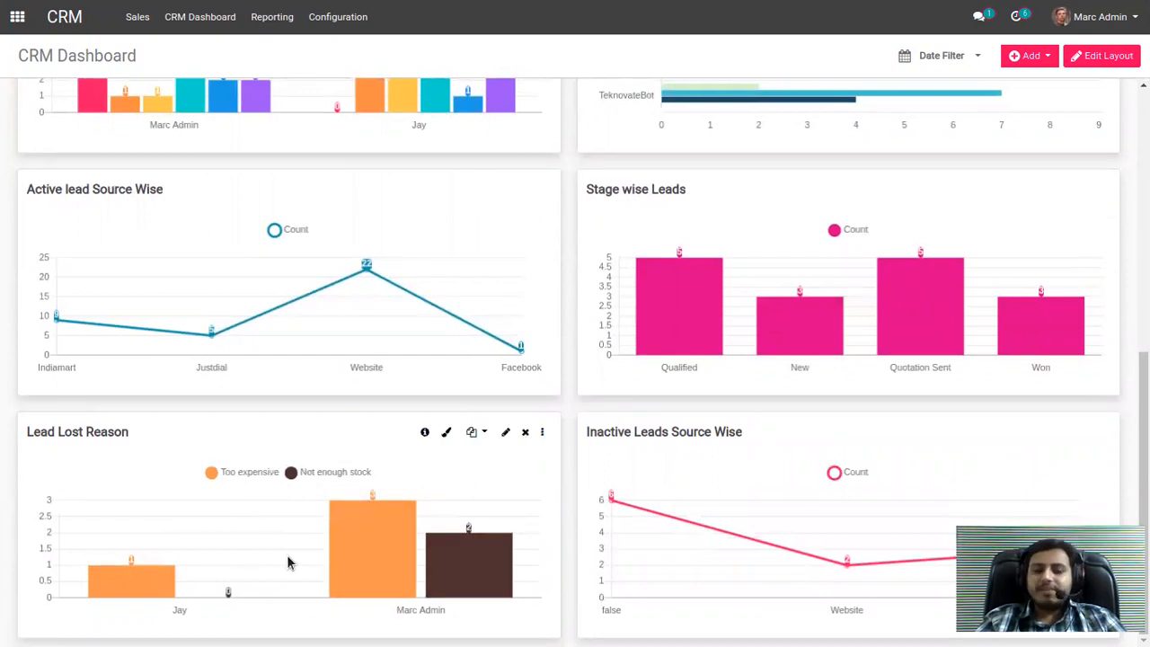
mouse_move(362, 564)
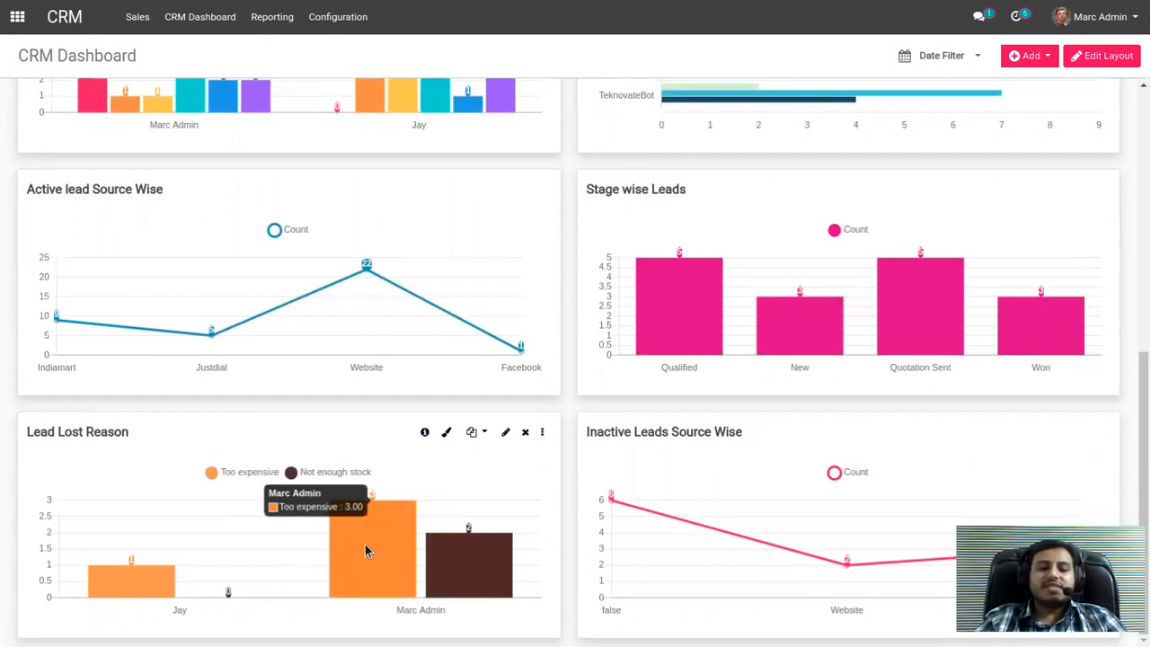
mouse_move(444, 564)
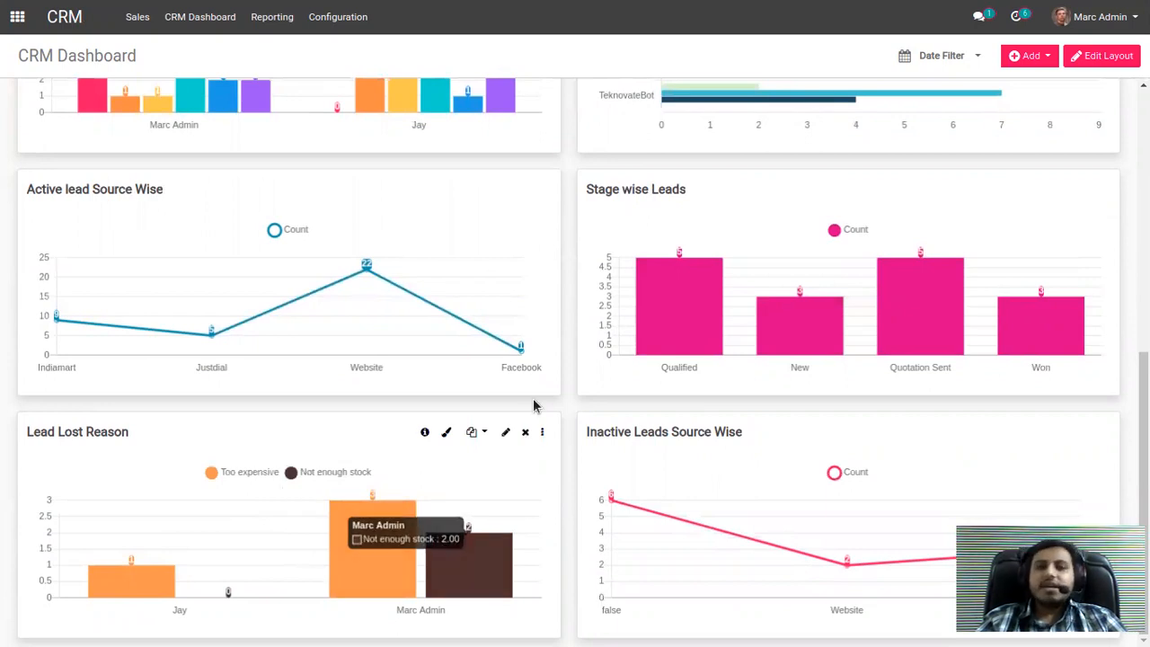
scroll(532, 369, "up", 2)
scroll(566, 364, "up", 4)
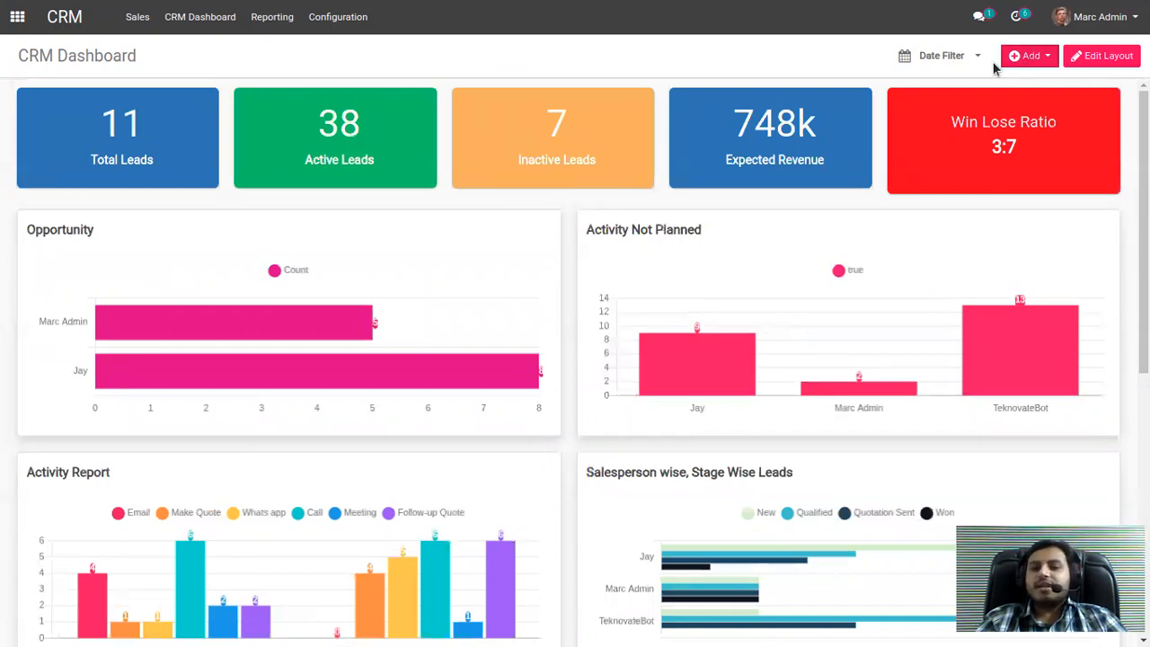
Step: Filter the CRM Dashboard's data to Today, and reset the date filter to All Time
left_click(954, 61)
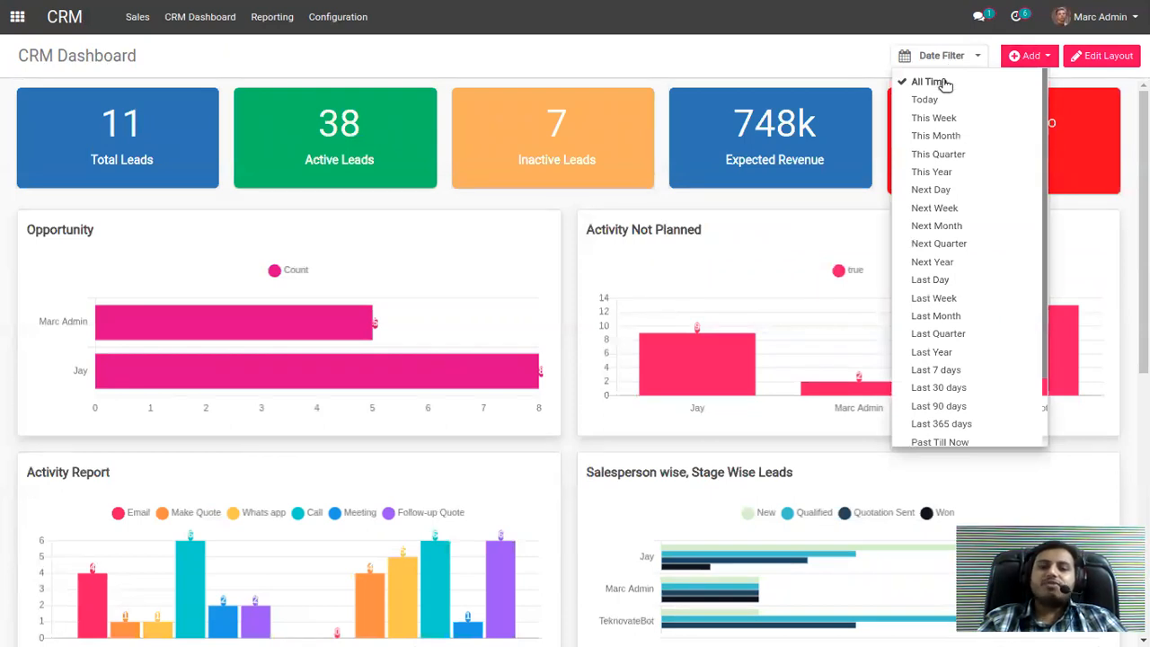
left_click(929, 101)
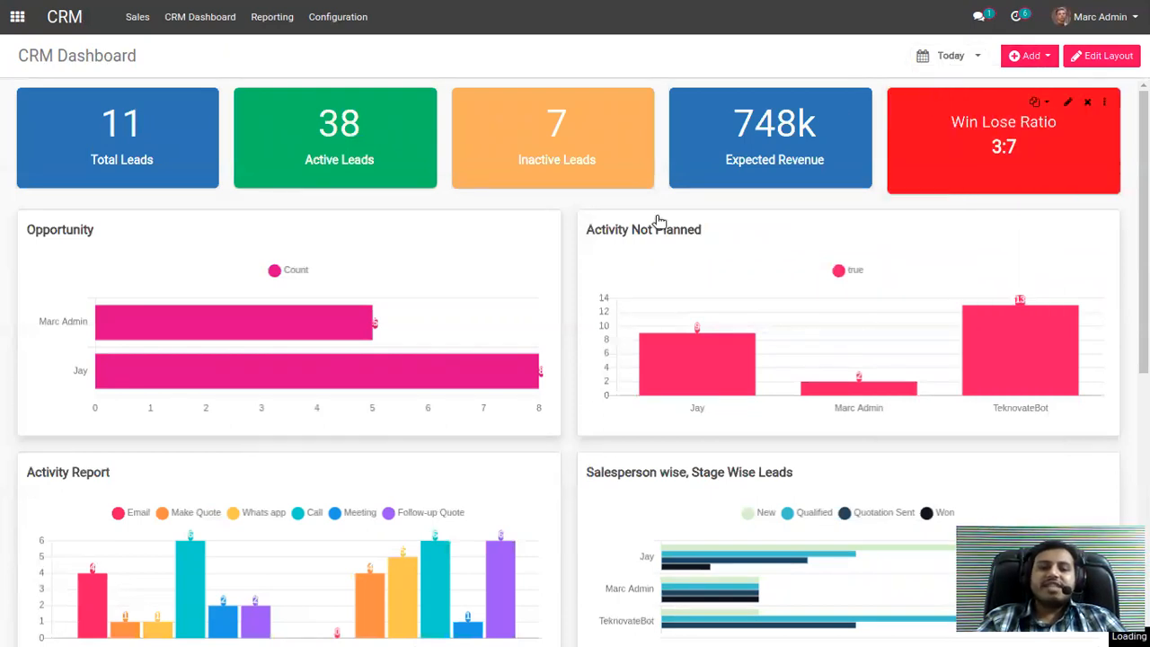
left_click(954, 56)
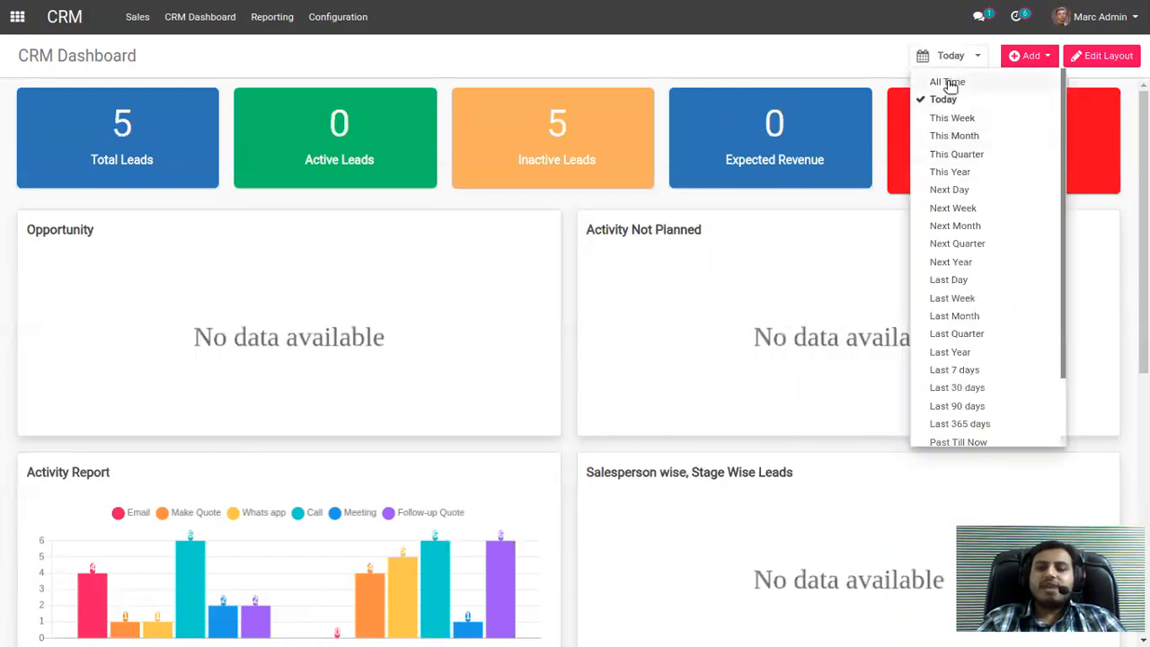
left_click(934, 80)
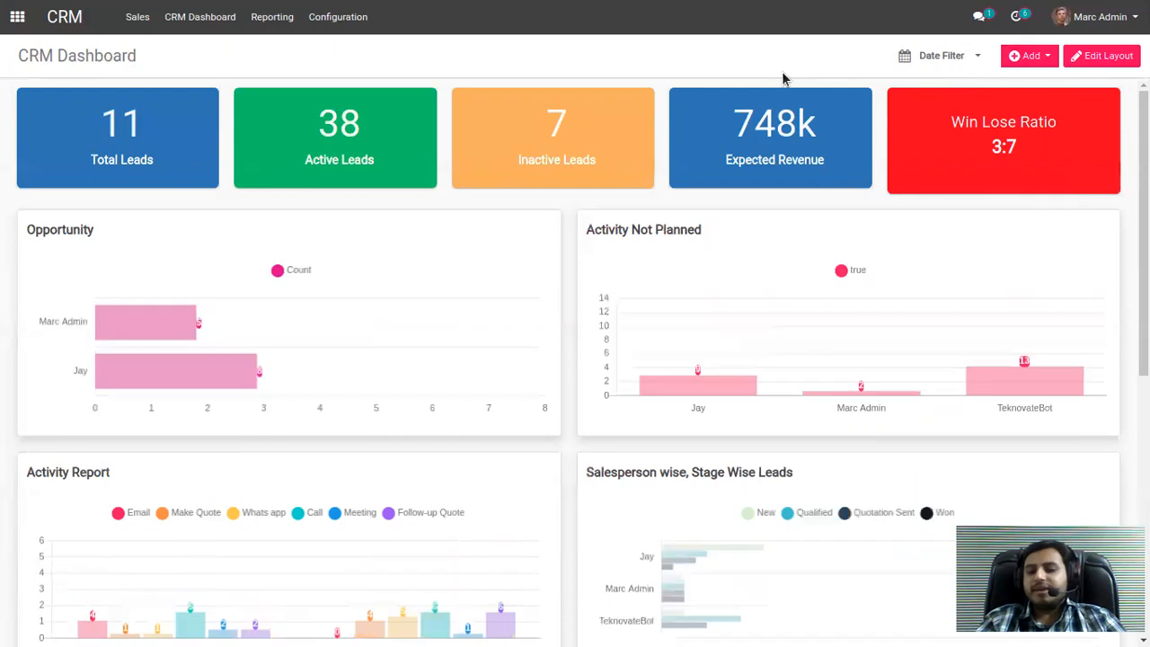
Step: Switch to Sales and open the Sales Dashboard
left_click(17, 16)
left_click(753, 133)
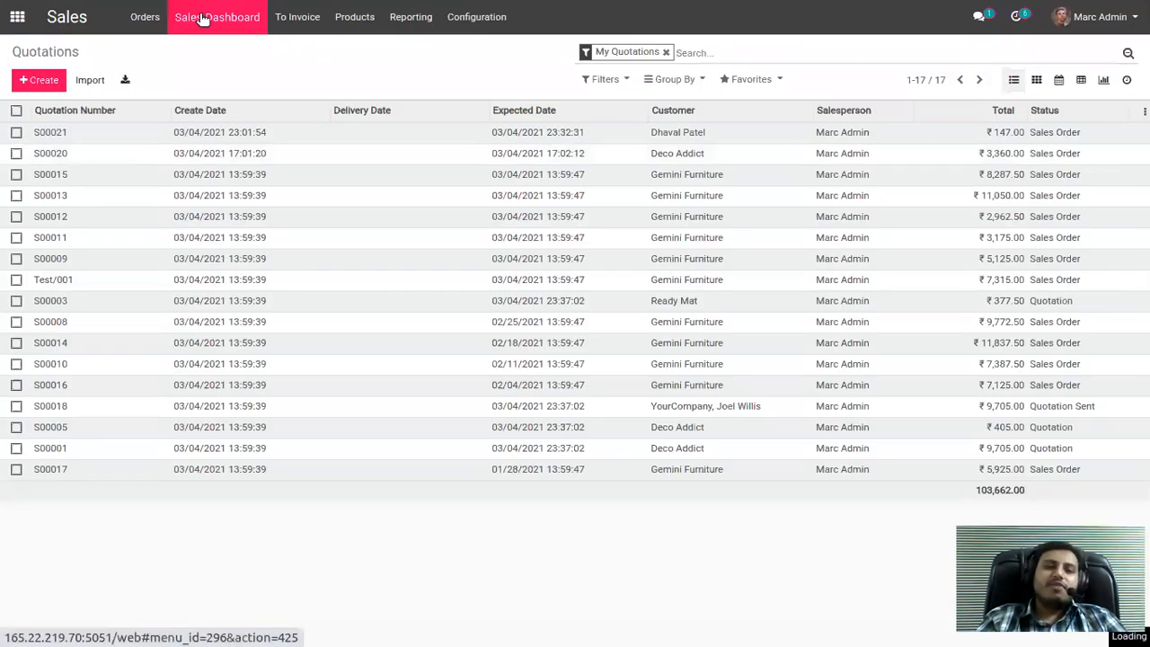
left_click(204, 18)
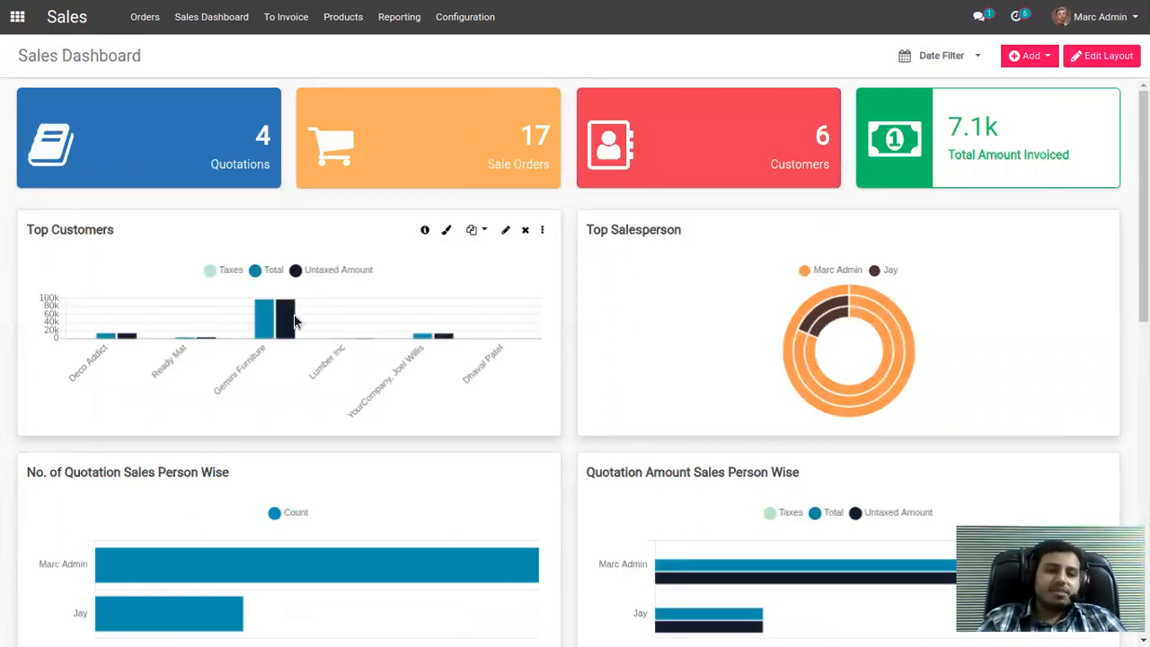
Step: Examine the Sales Dashboard charts on top customers, salespeople, quotations, sales orders and the top 10 sold products
mouse_move(293, 322)
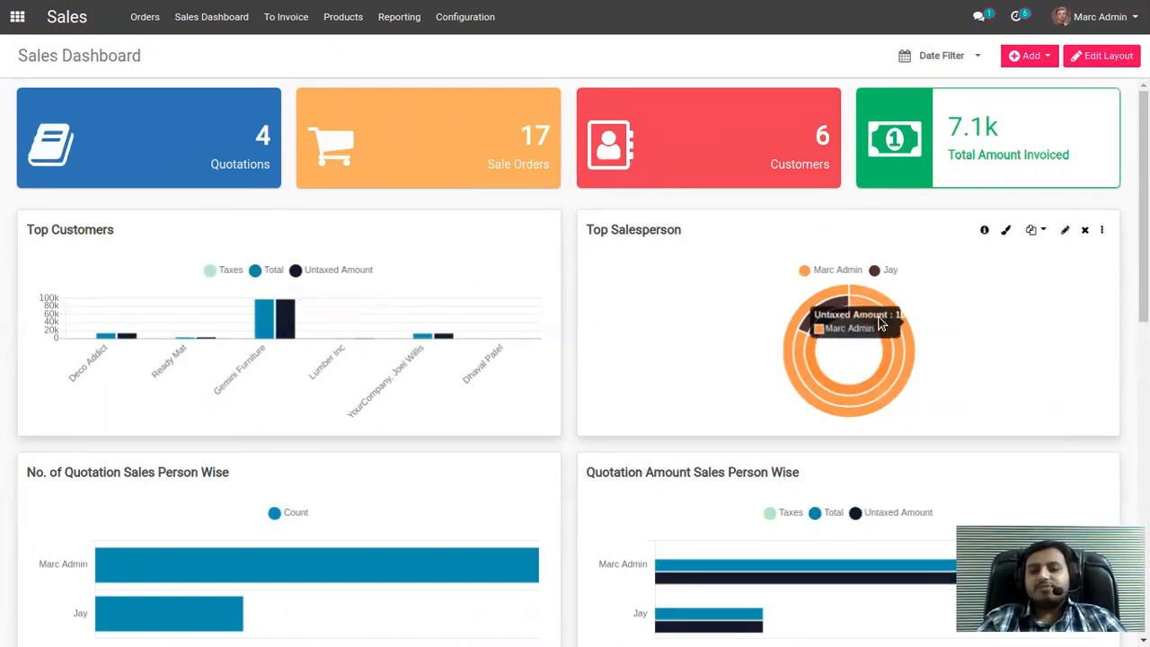
mouse_move(871, 340)
scroll(579, 428, "down", 1)
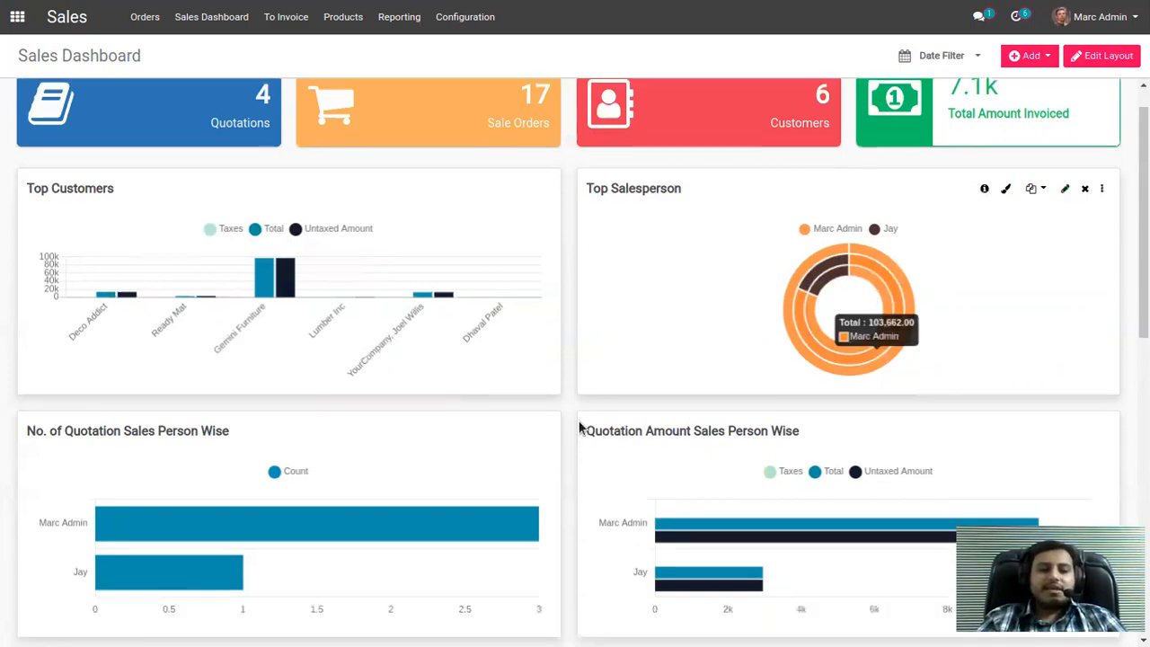
scroll(171, 374, "down", 3)
mouse_move(413, 404)
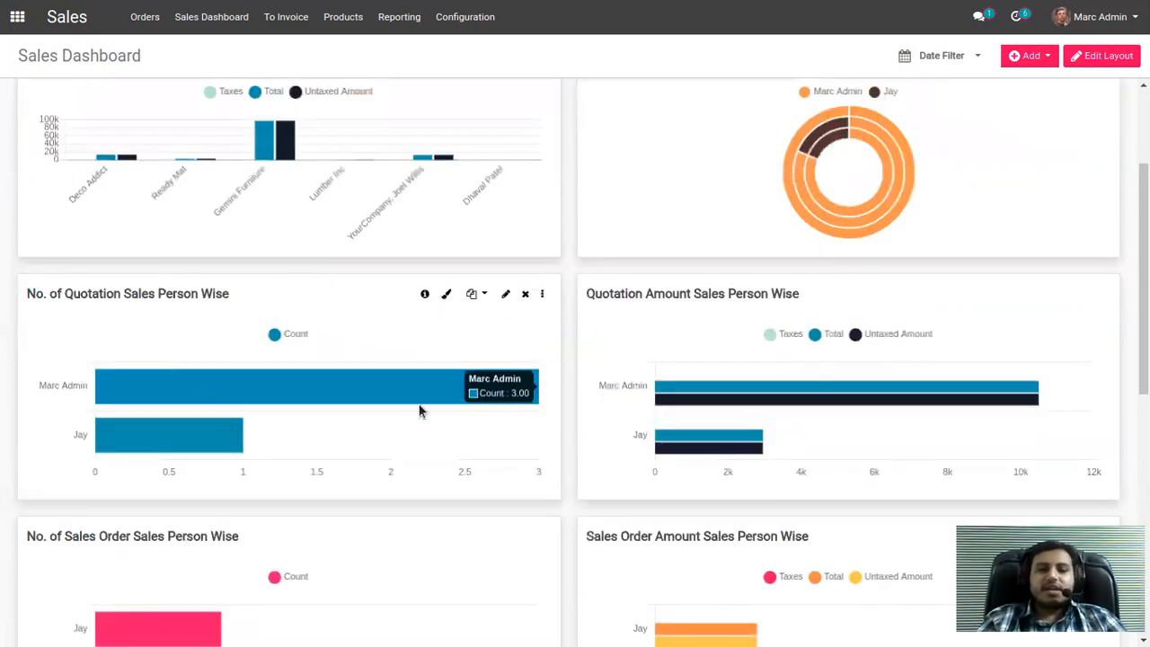
scroll(419, 411, "down", 7)
scroll(225, 414, "down", 3)
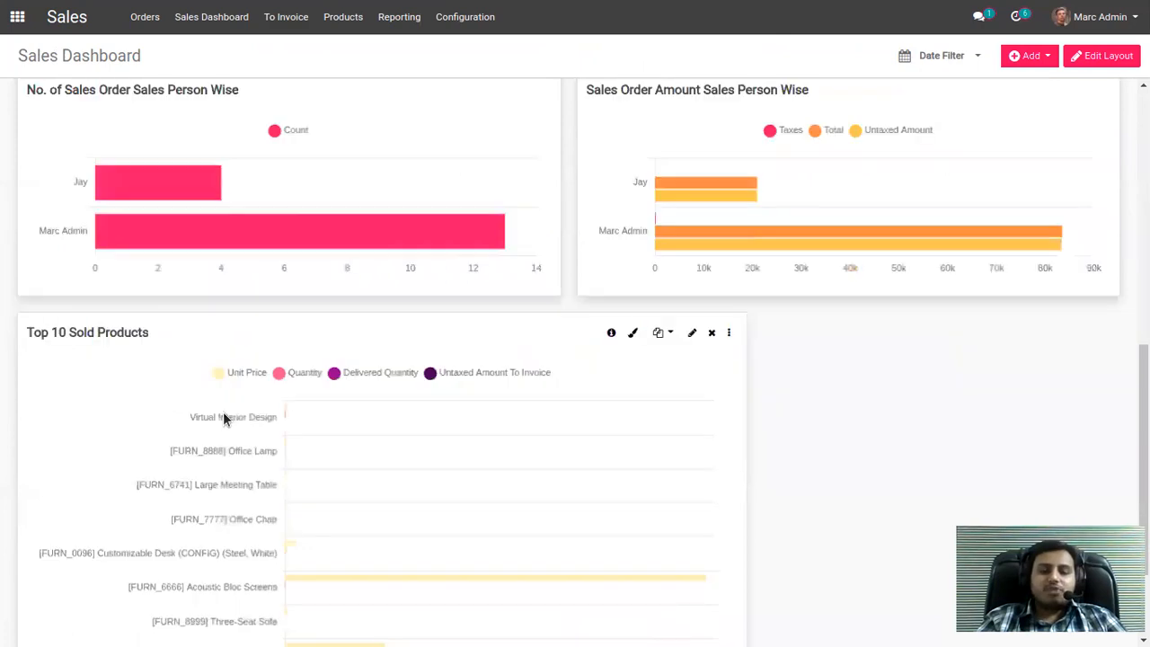
scroll(968, 121, "up", 14)
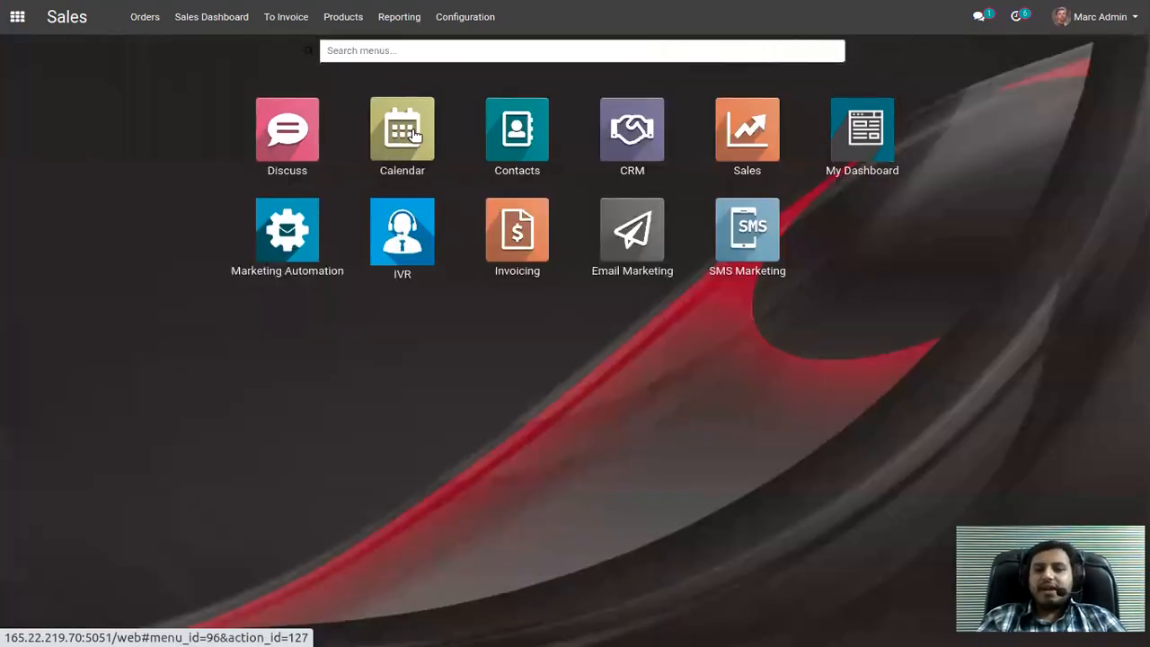
Step: Switch to Calendar to view the week's meetings, and return to the overview of apps
left_click(410, 134)
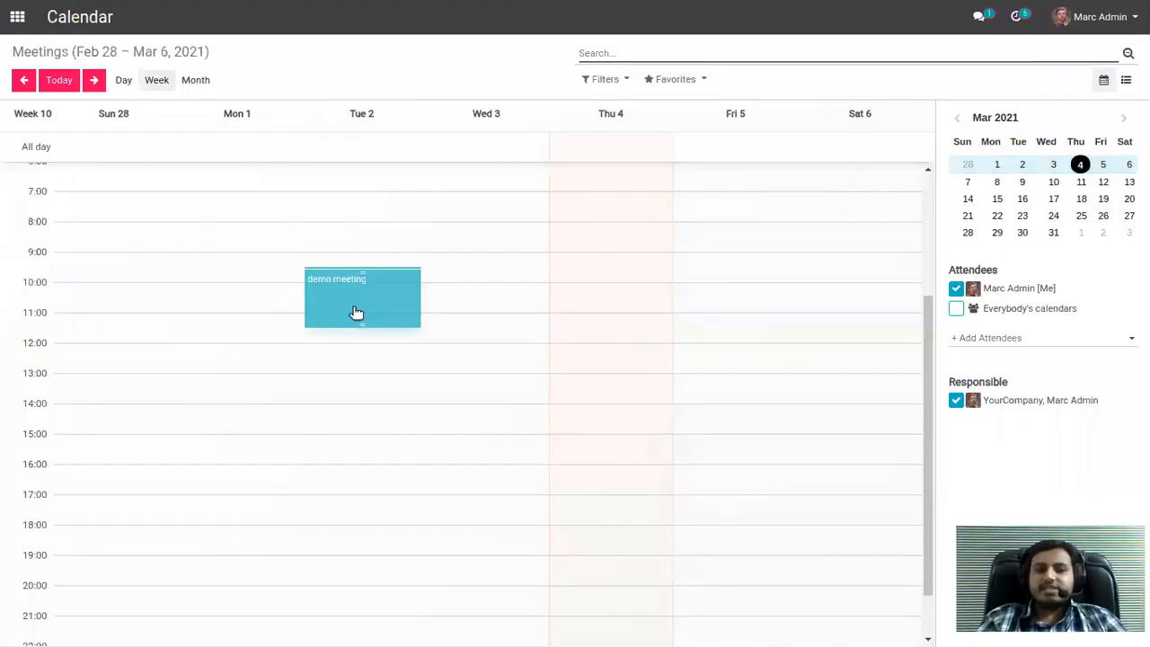
left_click(25, 20)
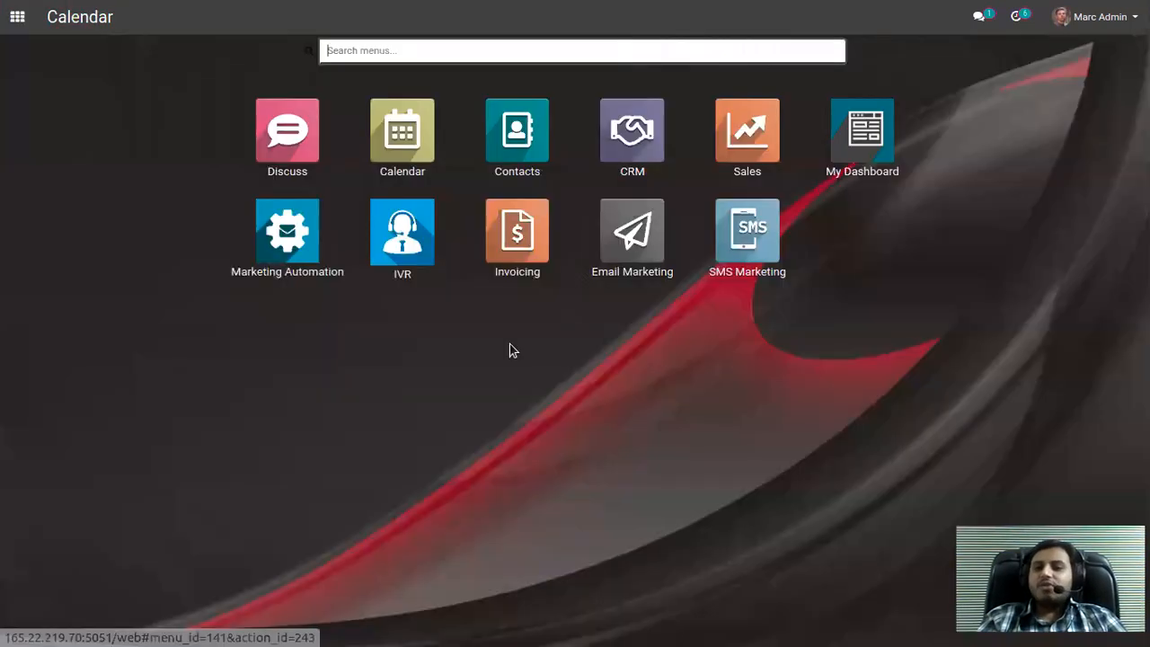